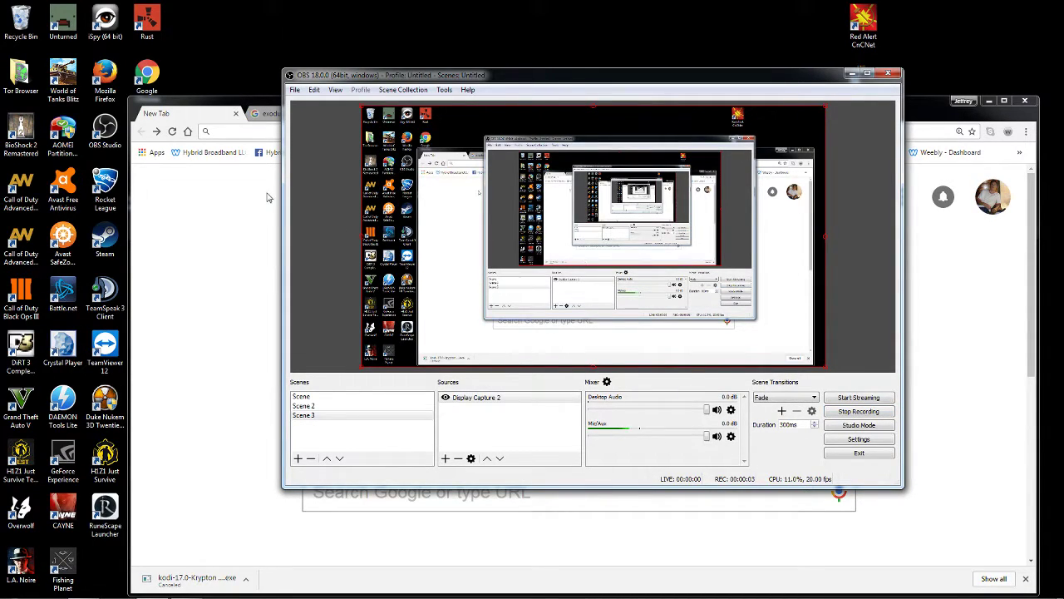
Switch to the Chrome window and search Google for "kodi".
{"action": "left_click", "coordinate": [200, 118]}
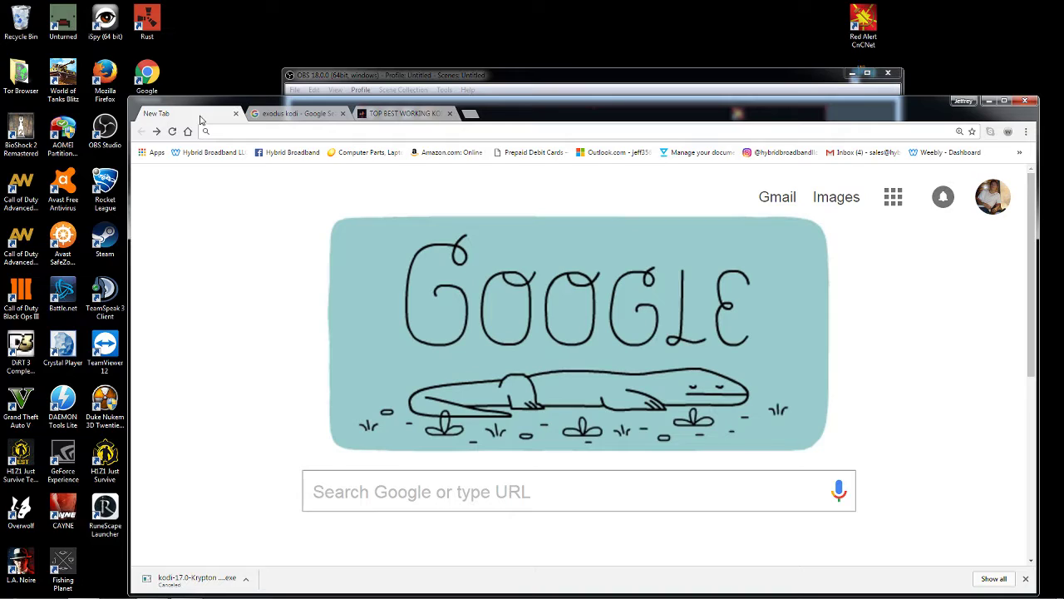
{"action": "mouse_move", "coordinate": [92, 591]}
{"action": "left_click", "coordinate": [396, 498]}
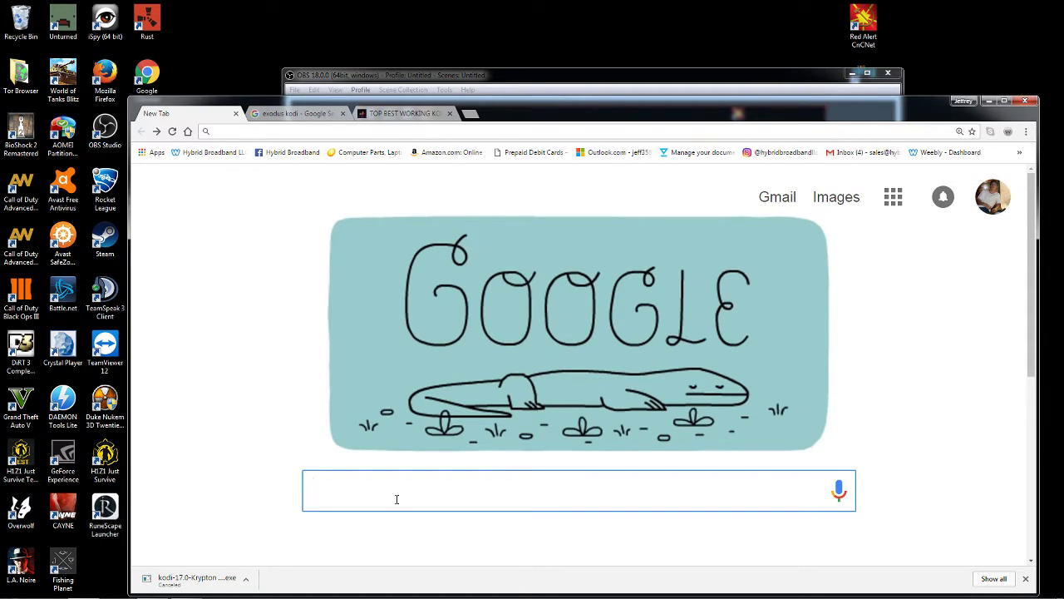
{"action": "type", "text": "kodi"}
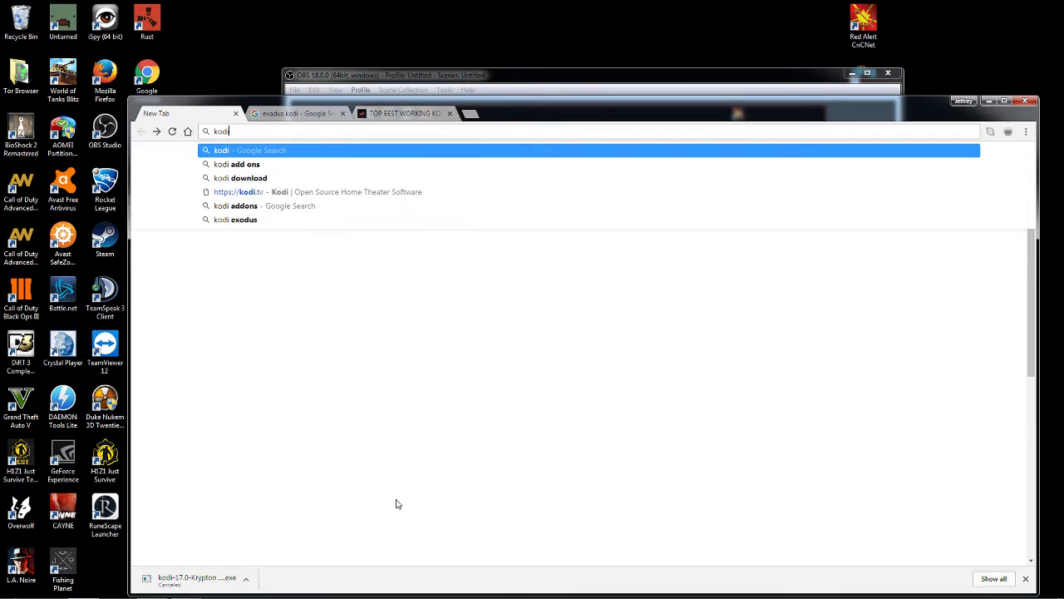
{"action": "key", "text": "Return"}
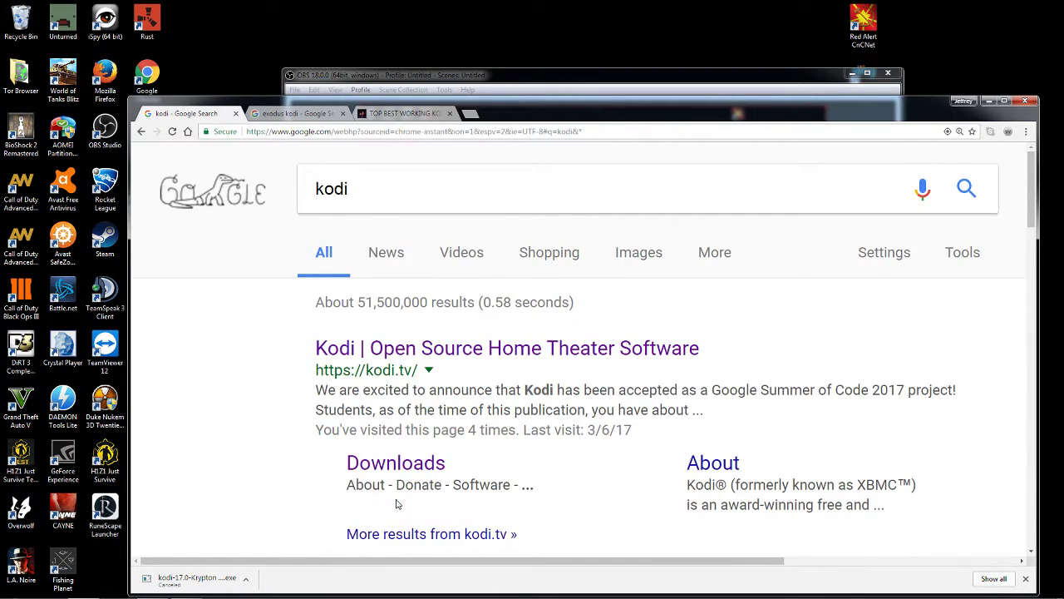
Open the official kodi.tv website from the results and go to its Kodi download page.
{"action": "left_click", "coordinate": [465, 360]}
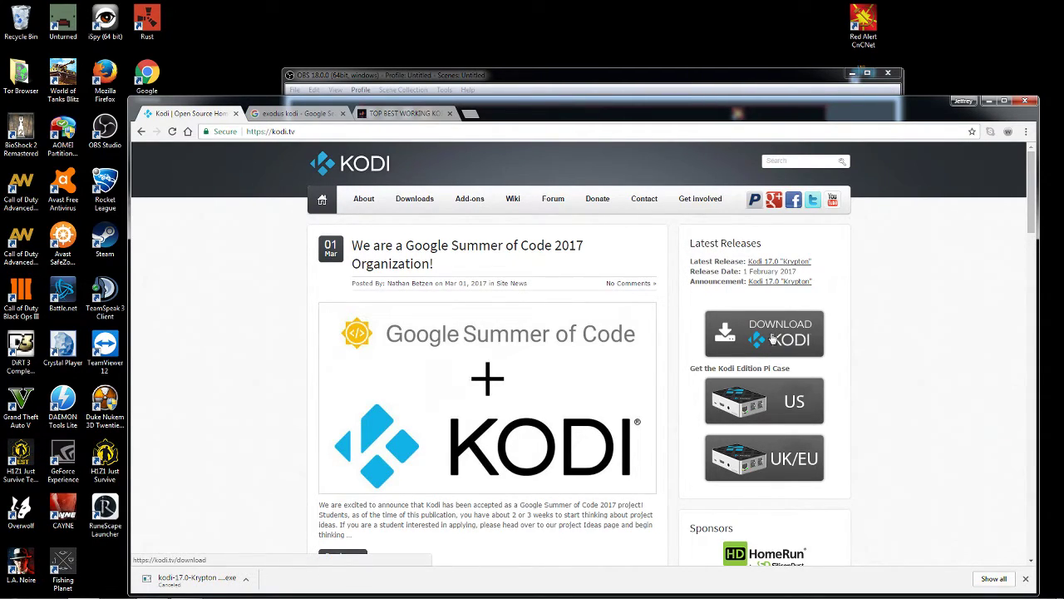
{"action": "left_click", "coordinate": [725, 335]}
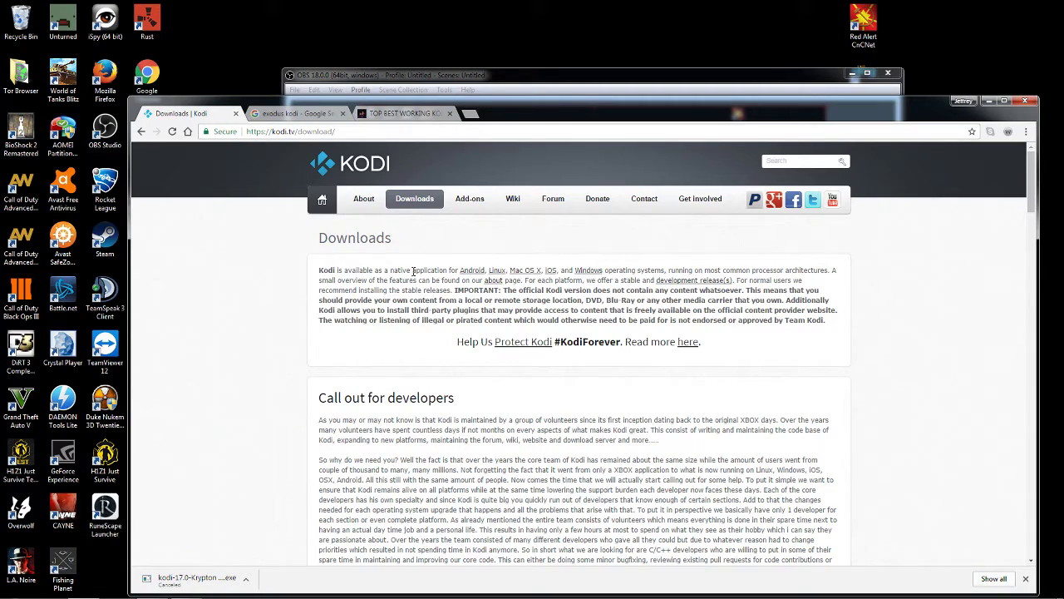
Review the download page's v17.1 "Krypton" Release Candidate and v17.0 "Krypton" sections to locate the Windows installer.
{"action": "left_click_drag", "start_coordinate": [413, 271], "coordinate": [430, 270]}
{"action": "left_click", "coordinate": [462, 281]}
{"action": "scroll", "coordinate": [470, 289], "scroll_direction": "down", "scroll_amount": 3}
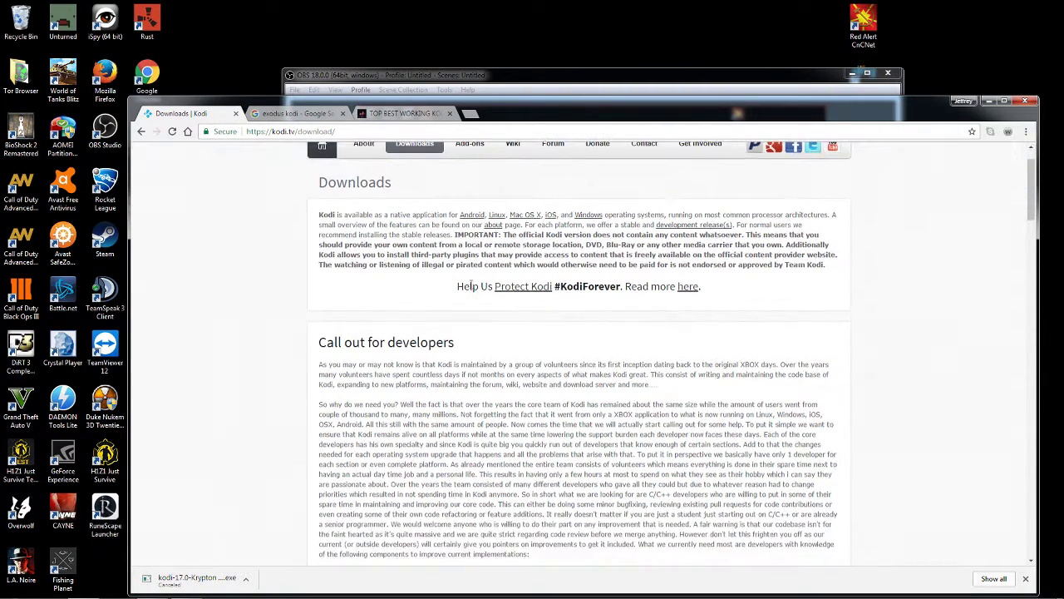
{"action": "scroll", "coordinate": [470, 289], "scroll_direction": "down", "scroll_amount": 3}
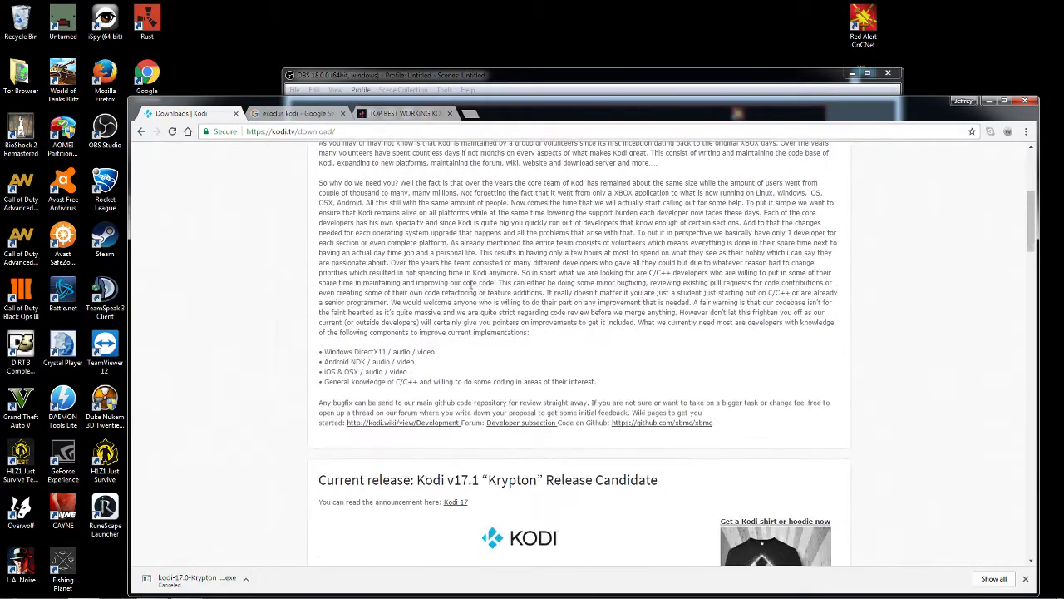
{"action": "scroll", "coordinate": [470, 288], "scroll_direction": "down", "scroll_amount": 1}
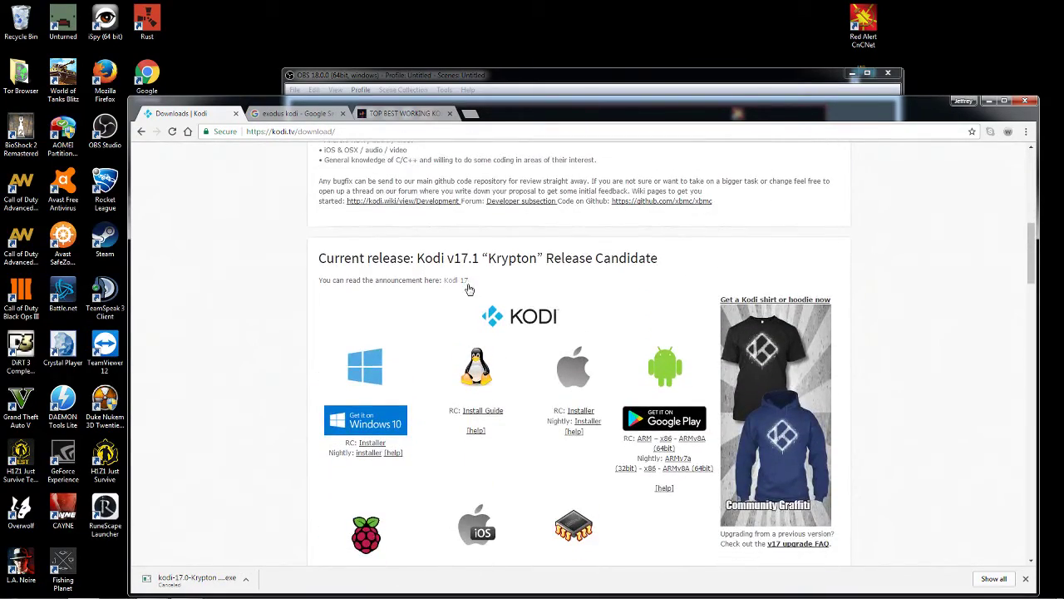
{"action": "left_click_drag", "start_coordinate": [669, 264], "coordinate": [351, 259]}
{"action": "left_click", "coordinate": [490, 258]}
{"action": "left_click_drag", "start_coordinate": [546, 258], "coordinate": [665, 257]}
{"action": "scroll", "coordinate": [671, 272], "scroll_direction": "down", "scroll_amount": 5}
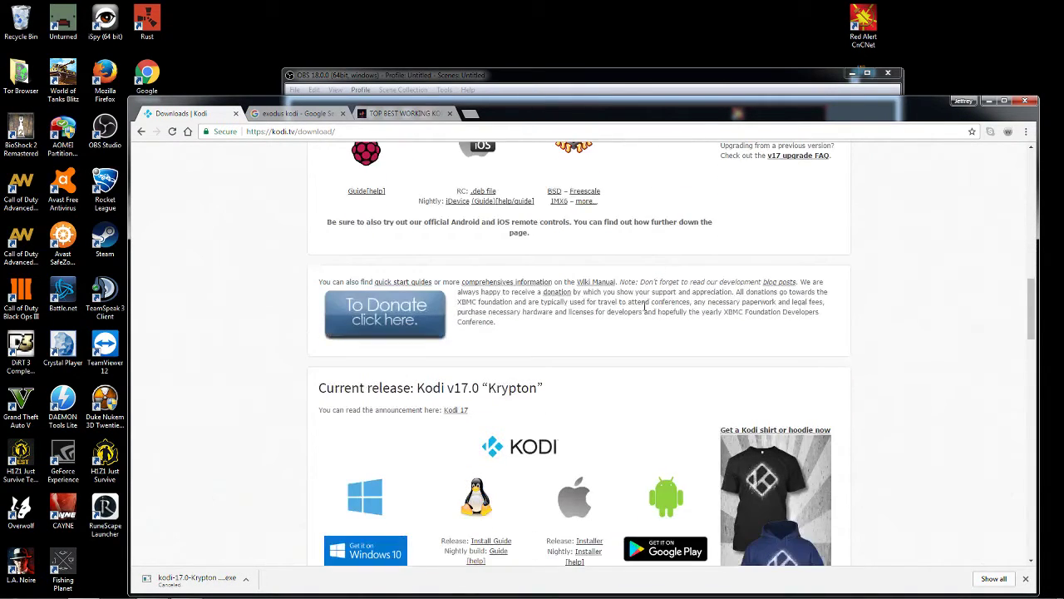
{"action": "left_click_drag", "start_coordinate": [339, 389], "coordinate": [497, 390]}
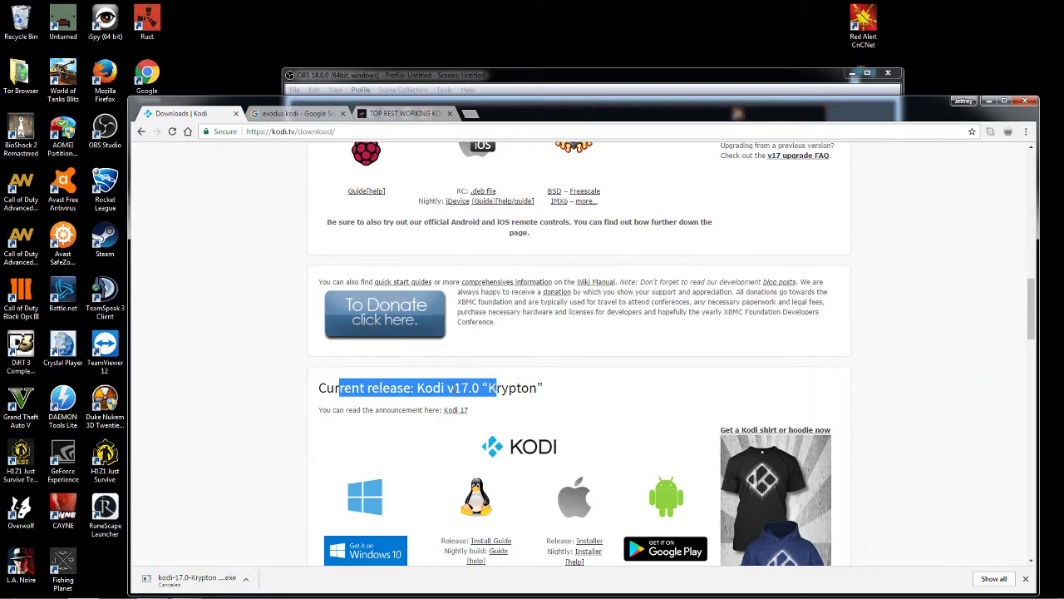
{"action": "left_click", "coordinate": [483, 389]}
{"action": "scroll", "coordinate": [546, 394], "scroll_direction": "down", "scroll_amount": 2}
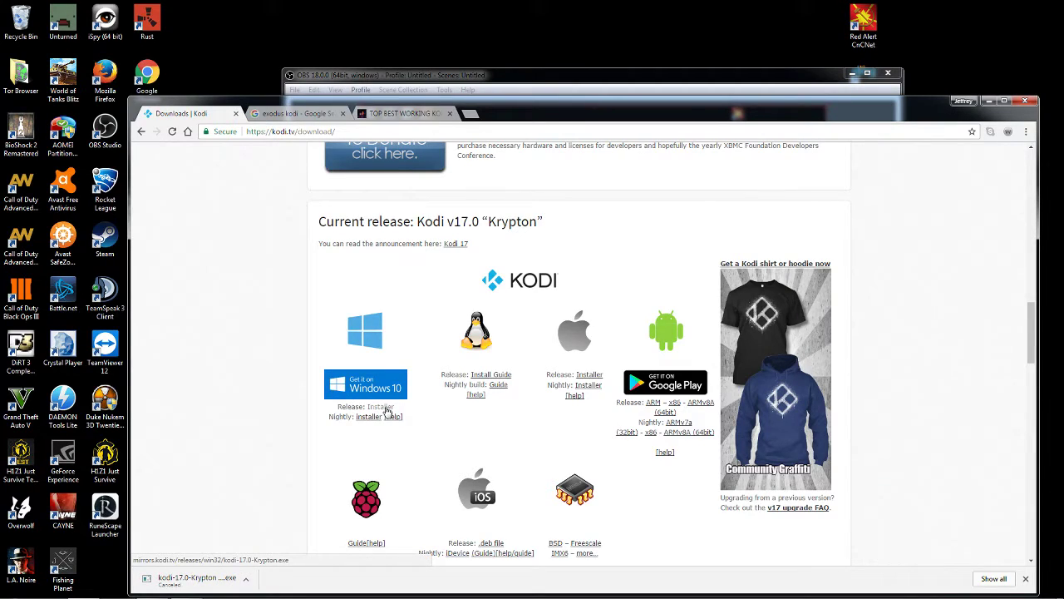
Start downloading the Windows release installer of Kodi v17.0 "Krypton" and cancel that download.
{"action": "left_click", "coordinate": [387, 411]}
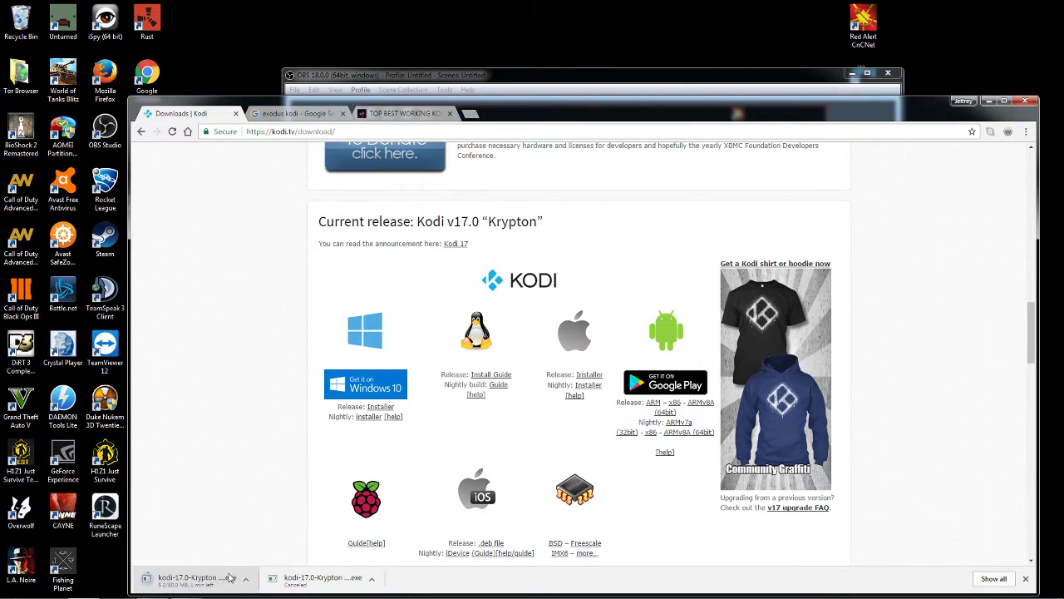
{"action": "left_click", "coordinate": [247, 579]}
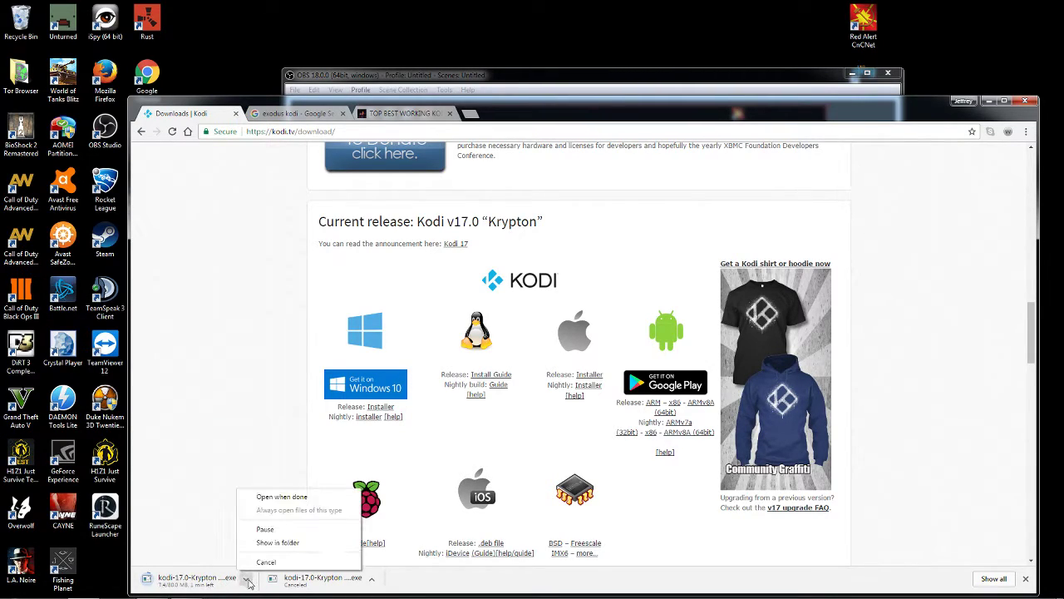
{"action": "left_click", "coordinate": [264, 563]}
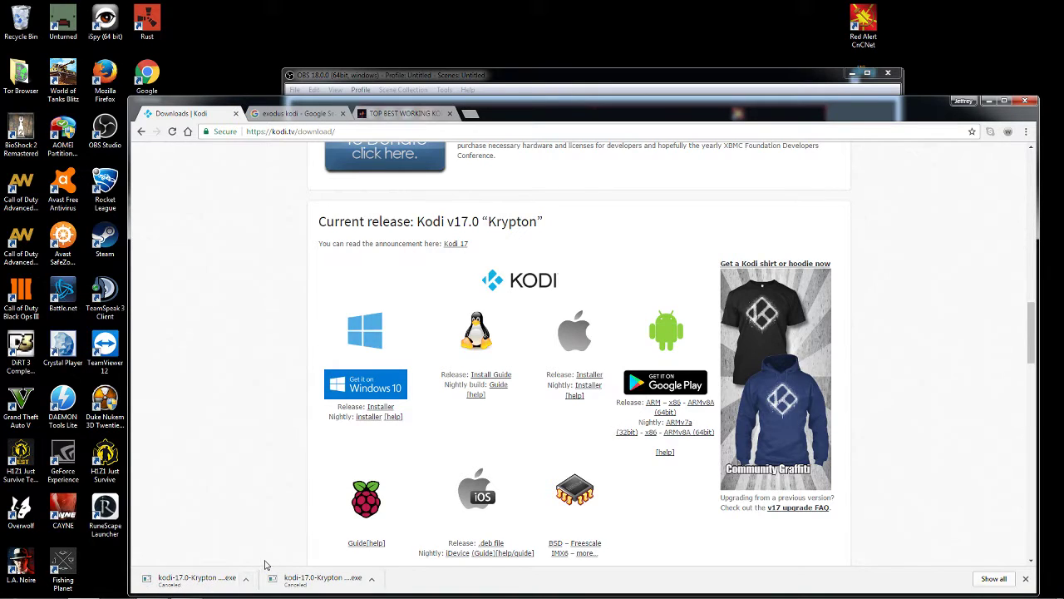
Launch the kodi-17.0-Krypton installer from the Downloads folder in Windows Explorer and allow it to make changes to the computer.
{"action": "mouse_move", "coordinate": [233, 595]}
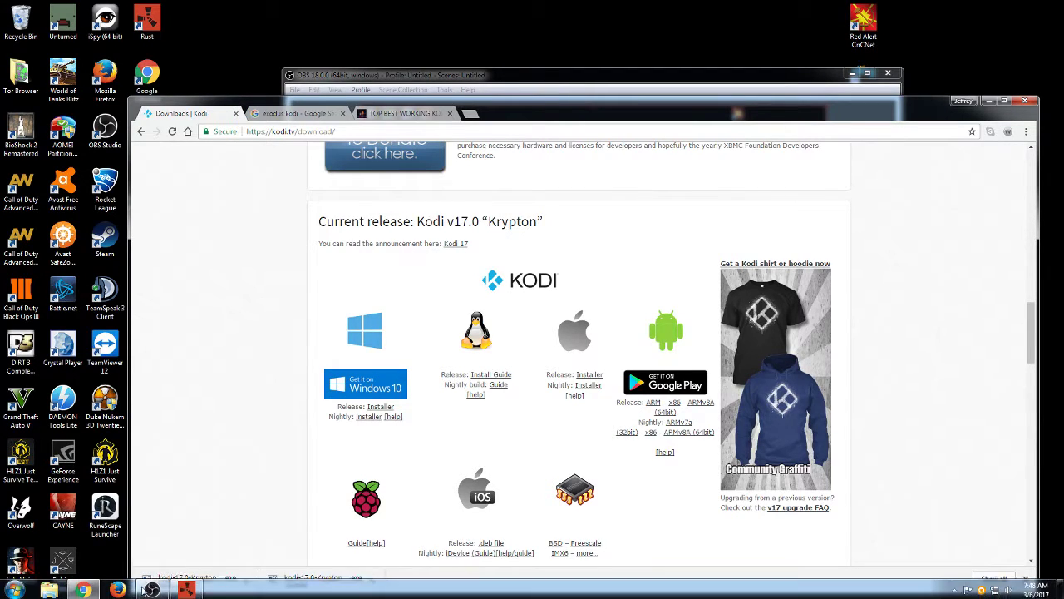
{"action": "left_click", "coordinate": [52, 587]}
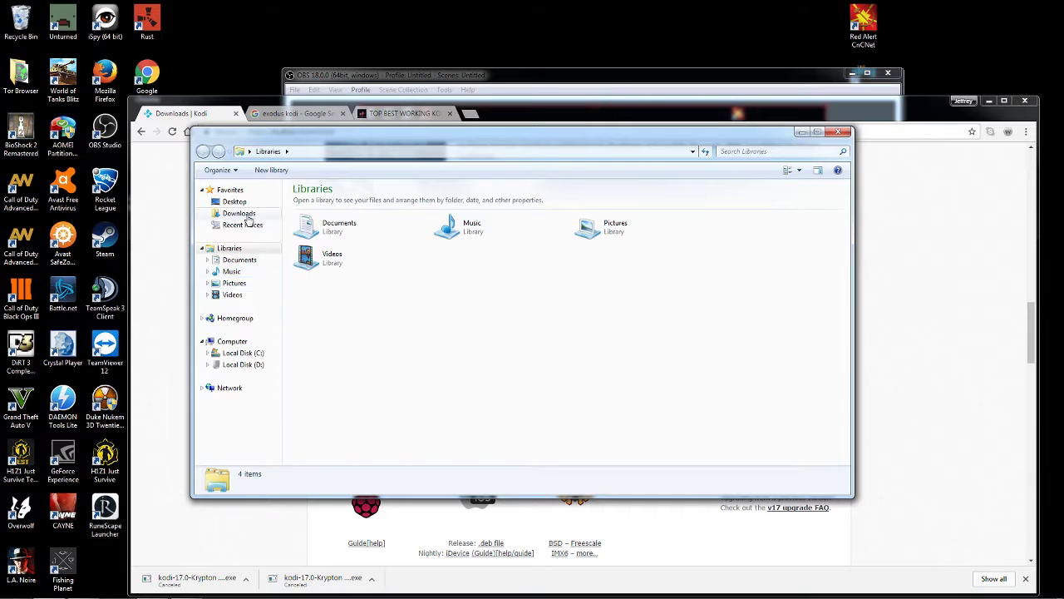
{"action": "left_click", "coordinate": [246, 216]}
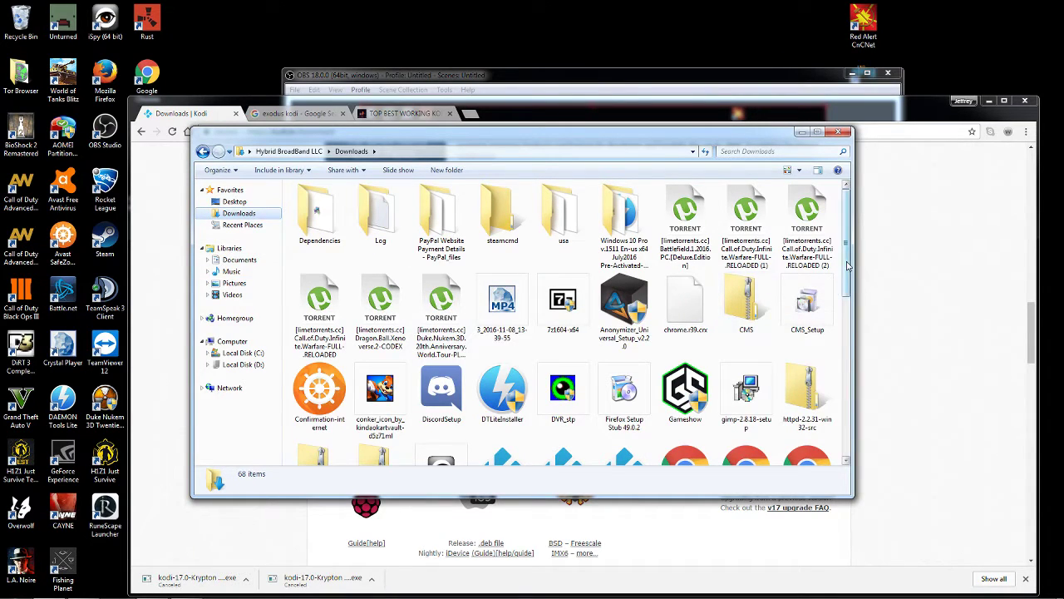
{"action": "scroll", "coordinate": [848, 264], "scroll_direction": "down", "scroll_amount": 2}
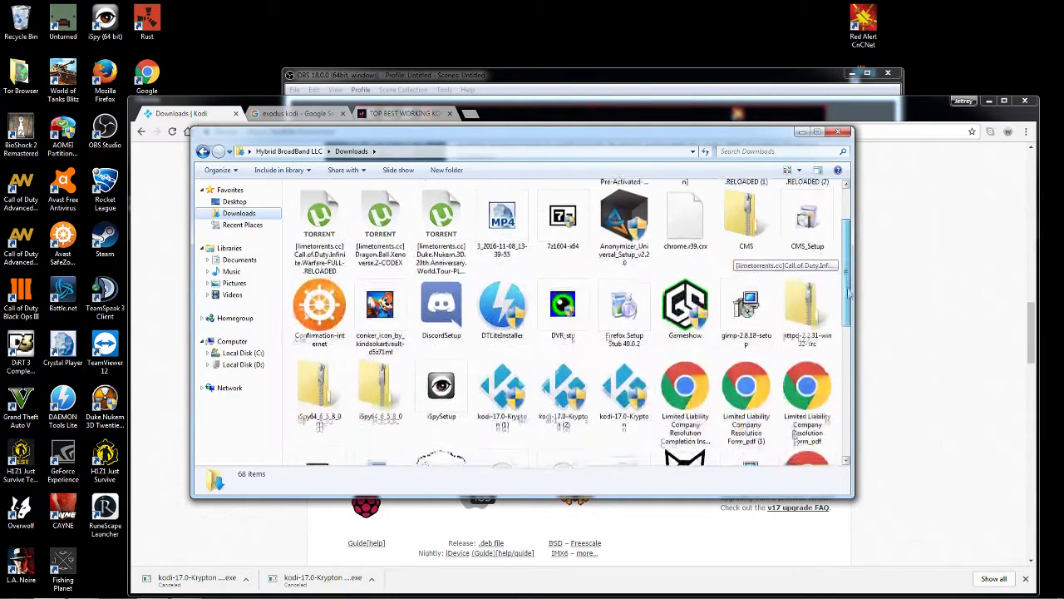
{"action": "left_click", "coordinate": [622, 394]}
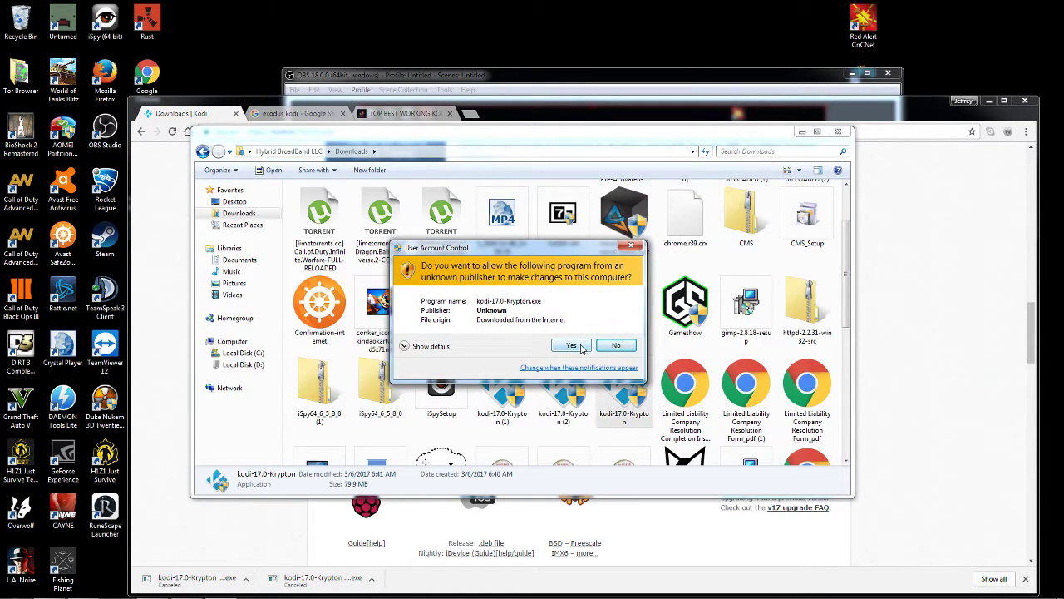
{"action": "left_click", "coordinate": [572, 346]}
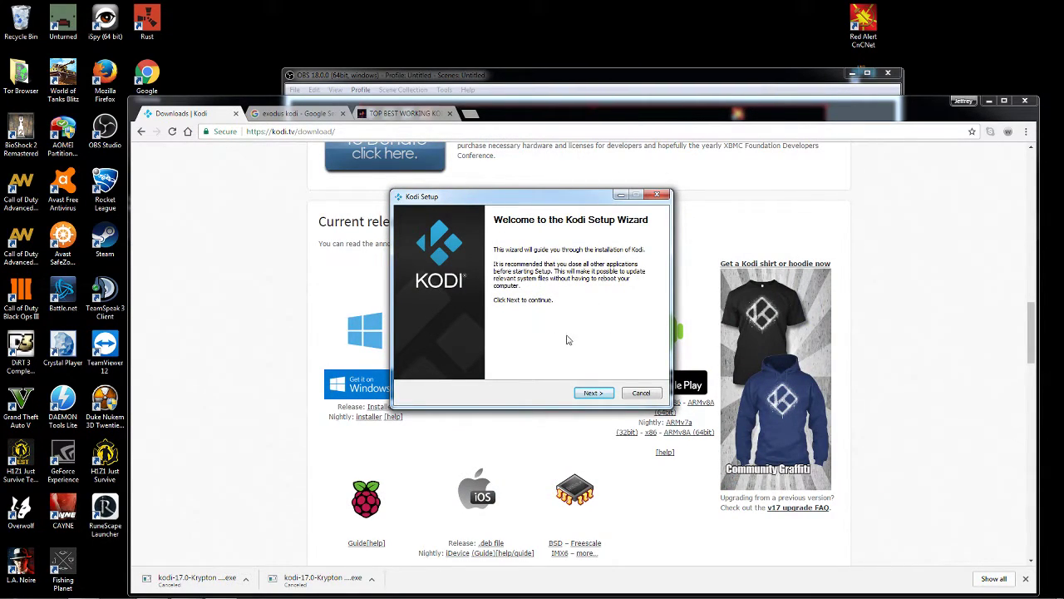
Accept the licence and install Kodi with the Full component set in C:\Program Files (x86)\Kodi, using the Kodi Start Menu folder.
{"action": "left_click", "coordinate": [594, 394]}
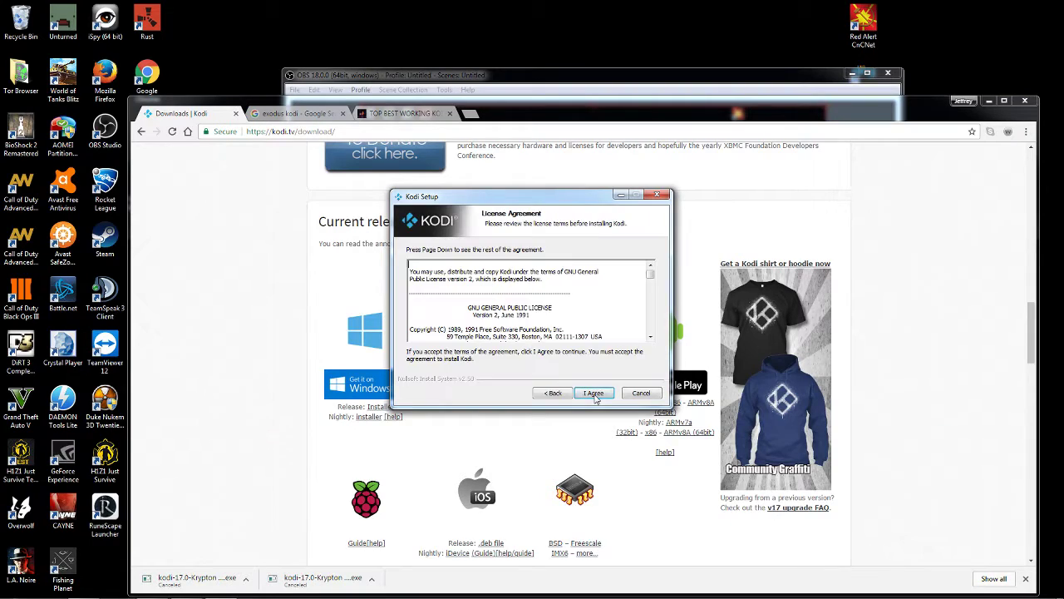
{"action": "left_click", "coordinate": [594, 392]}
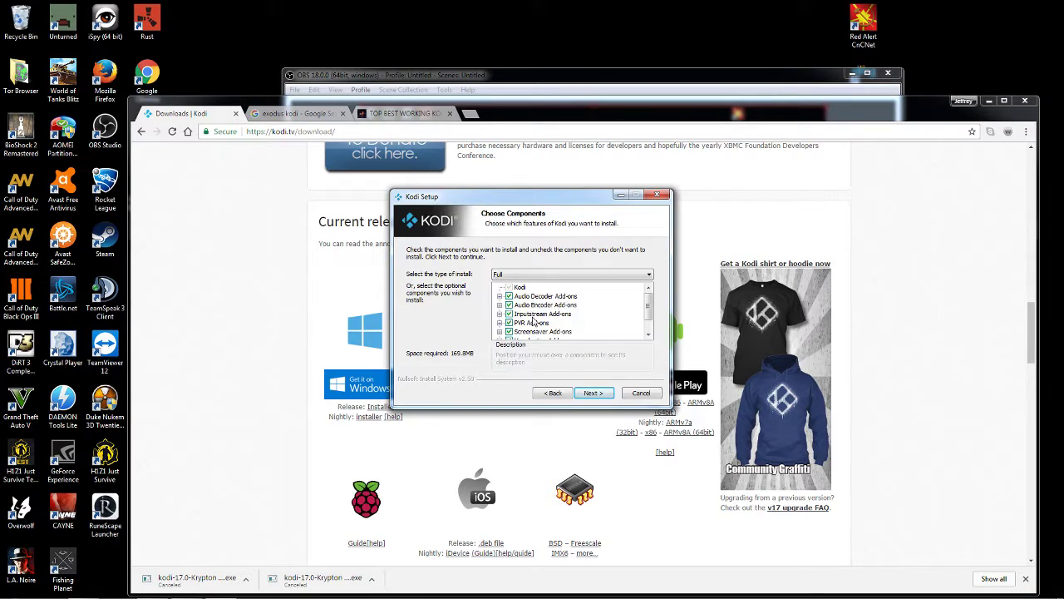
{"action": "left_click", "coordinate": [605, 394]}
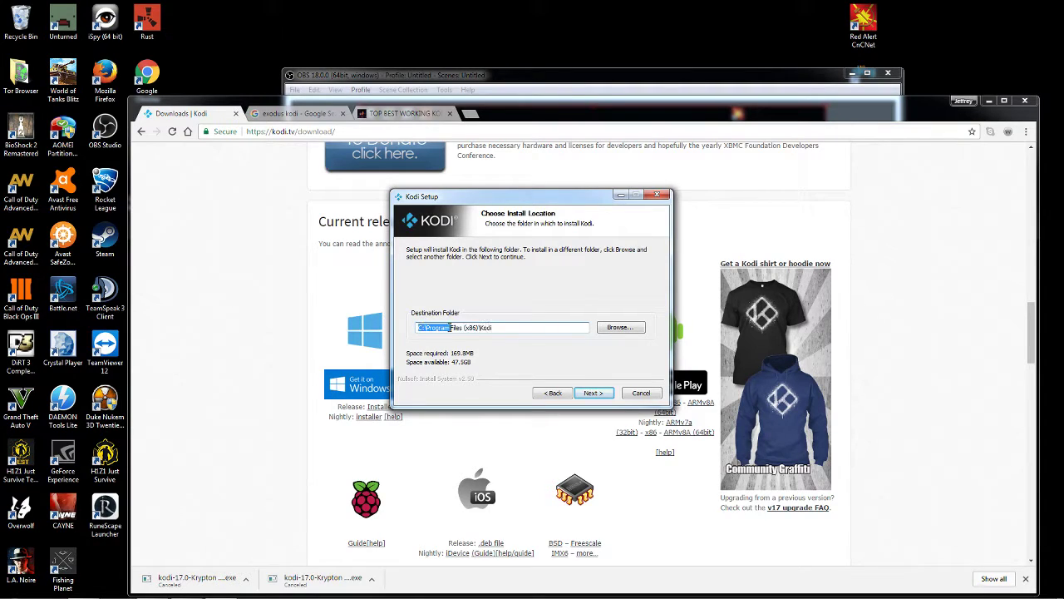
{"action": "left_click_drag", "start_coordinate": [491, 327], "coordinate": [414, 327]}
{"action": "left_click", "coordinate": [592, 392]}
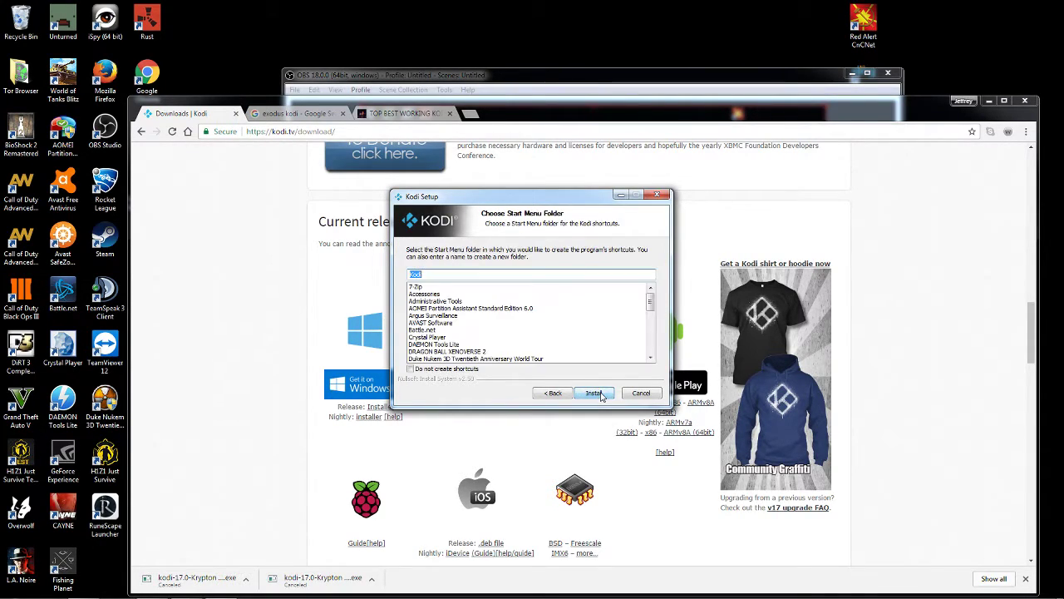
{"action": "left_click", "coordinate": [591, 393]}
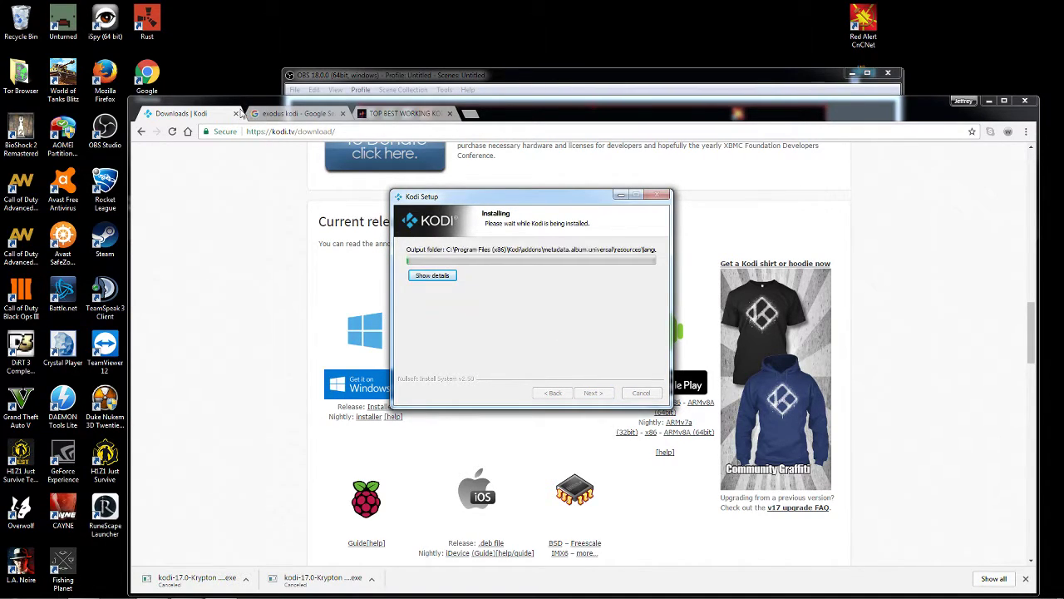
Move the browser window lower on the desktop and finish the Kodi Setup wizard with Run Kodi enabled.
{"action": "left_click", "coordinate": [200, 114]}
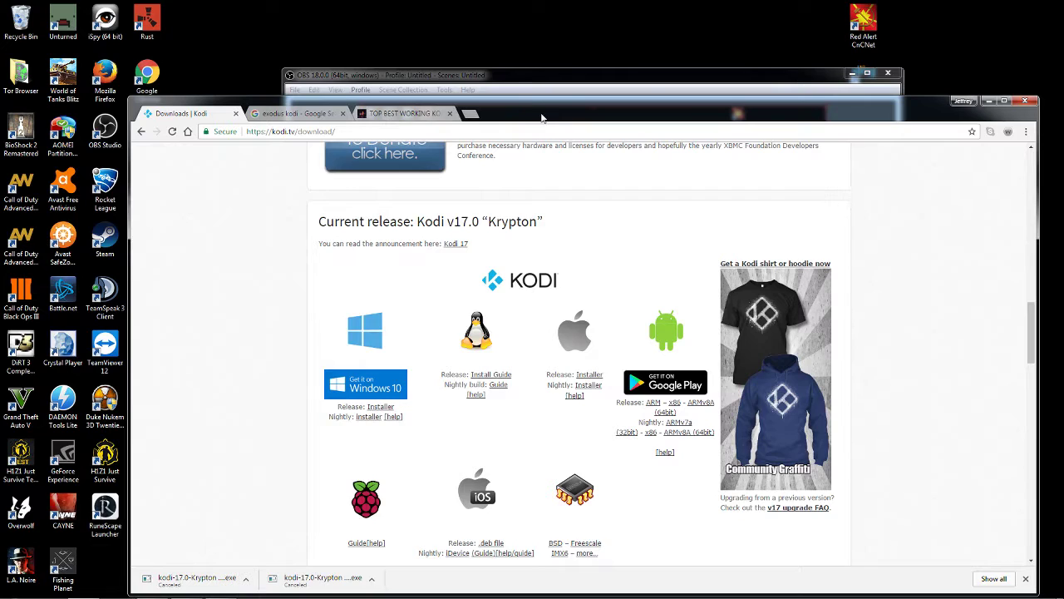
{"action": "left_click_drag", "start_coordinate": [546, 113], "coordinate": [509, 257]}
{"action": "left_click", "coordinate": [528, 199]}
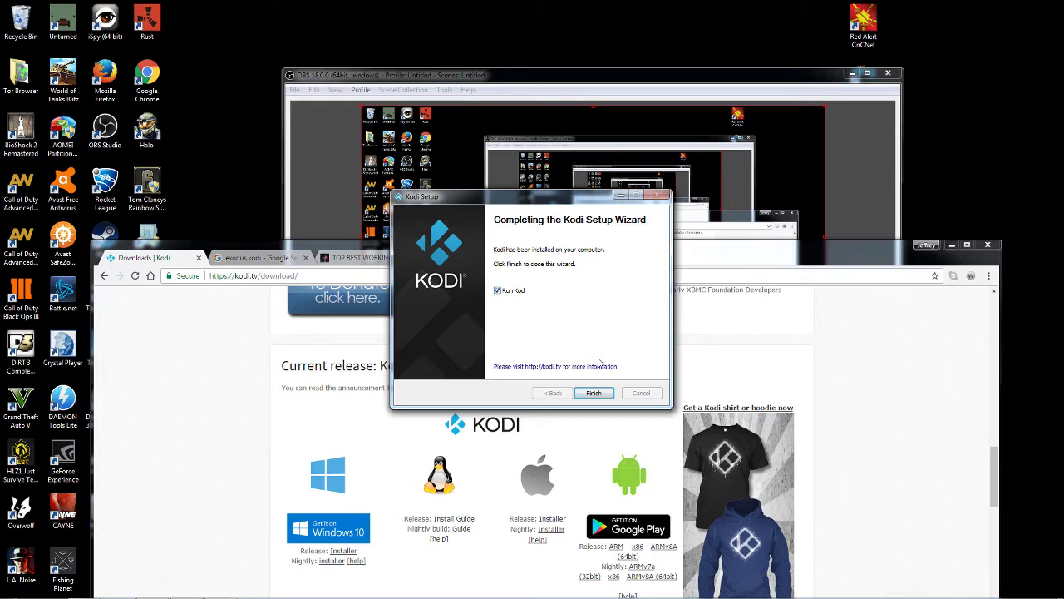
{"action": "left_click", "coordinate": [593, 393]}
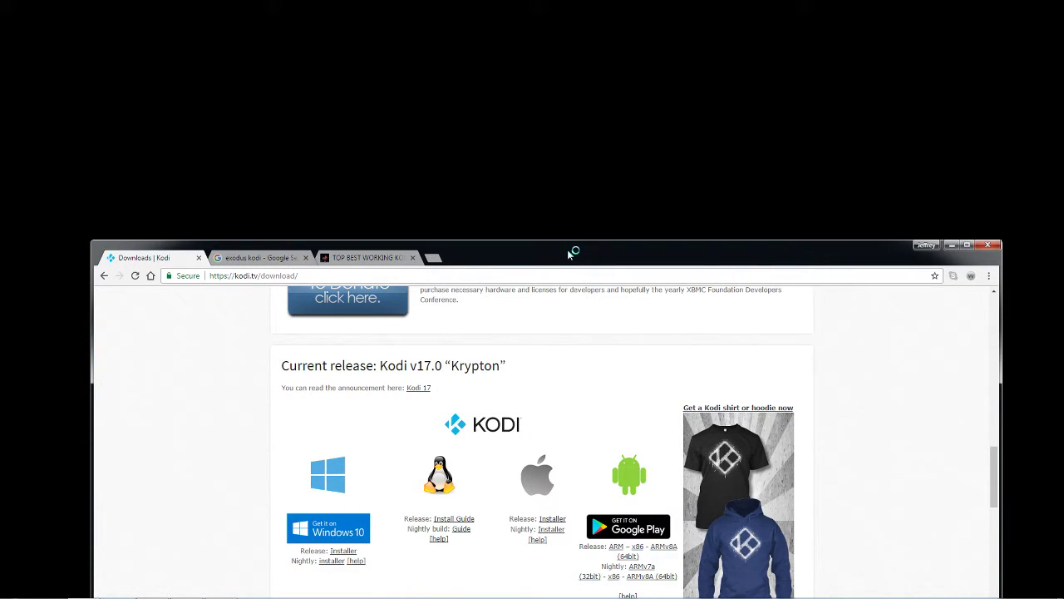
Reposition the browser over Kodi and return from the wirelesshack.org add-ons article to the Google results for "kodi add ons", showing the query's suggestions.
{"action": "left_click_drag", "start_coordinate": [569, 254], "coordinate": [565, 95]}
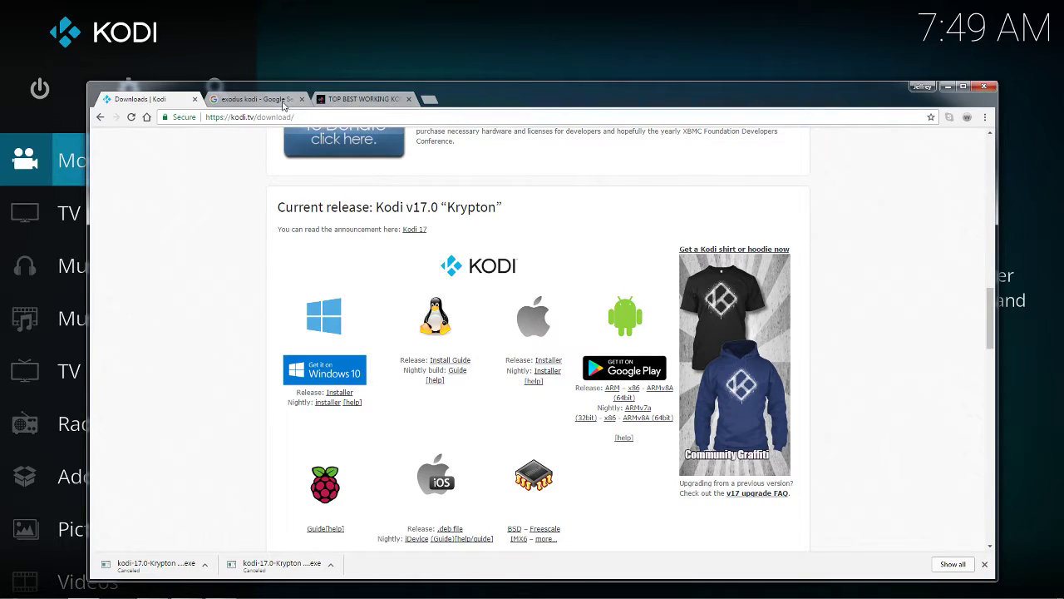
{"action": "left_click", "coordinate": [363, 98]}
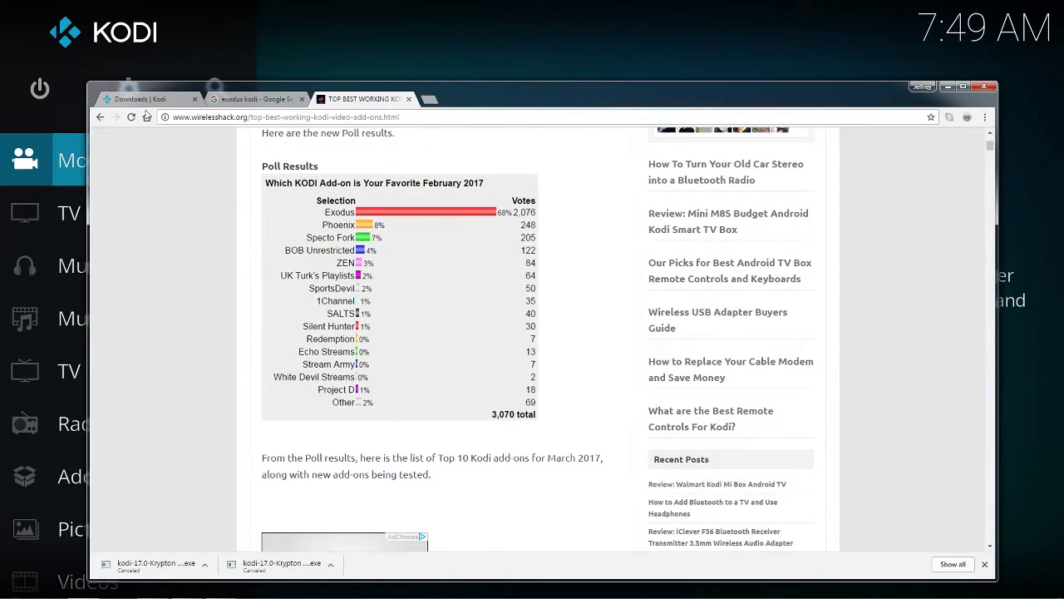
{"action": "left_click", "coordinate": [100, 117]}
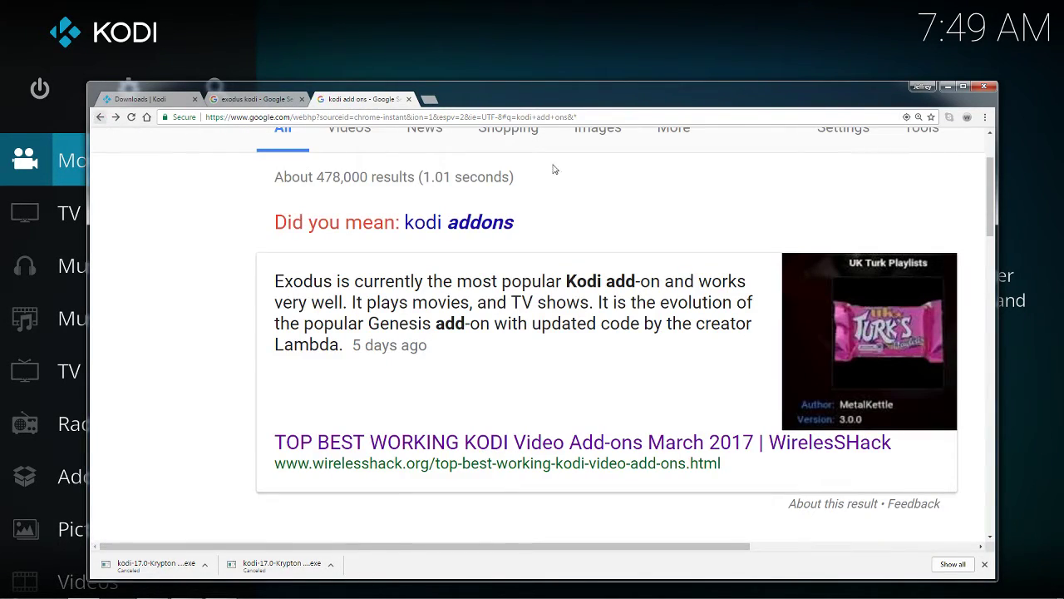
{"action": "scroll", "coordinate": [695, 230], "scroll_direction": "up", "scroll_amount": 2}
{"action": "scroll", "coordinate": [695, 230], "scroll_direction": "down", "scroll_amount": 1}
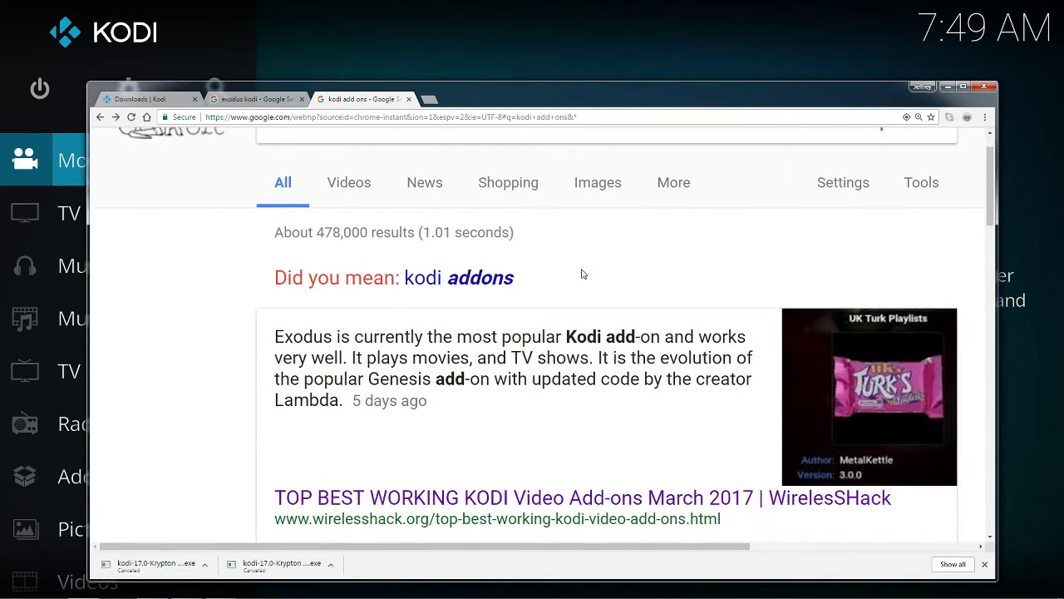
{"action": "scroll", "coordinate": [577, 276], "scroll_direction": "up", "scroll_amount": 1}
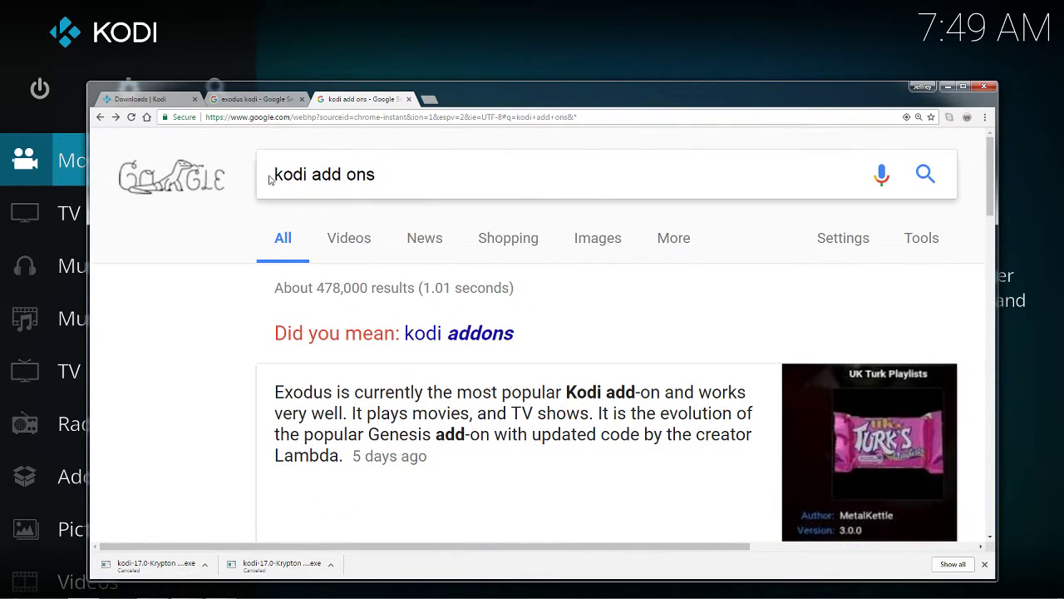
{"action": "left_click", "coordinate": [393, 174]}
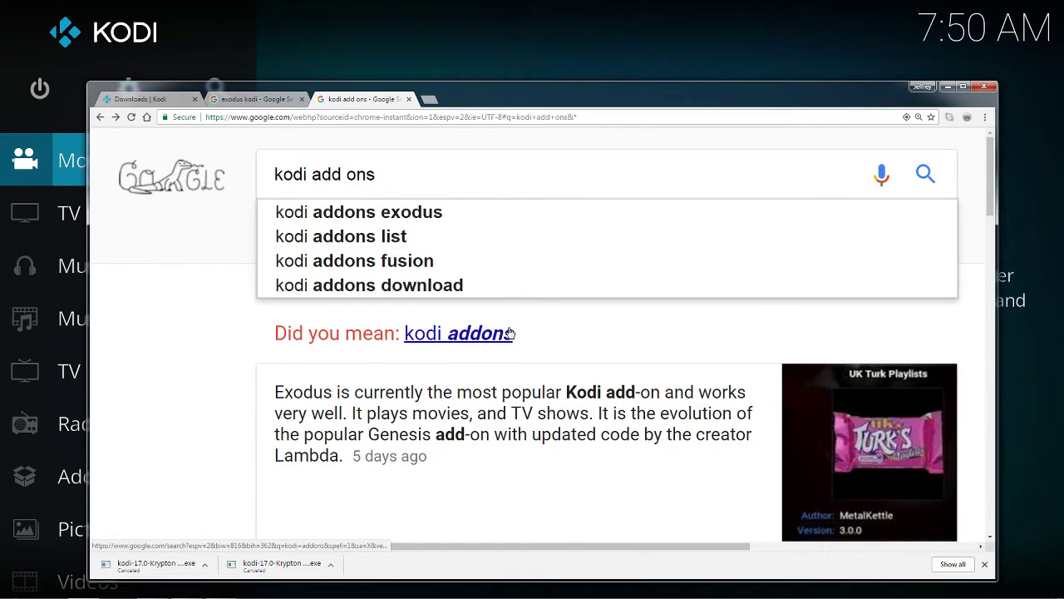
Open the wirelesshack.org article on the top best working Kodi video add-ons and examine its February 2017 favourite add-on poll.
{"action": "left_click", "coordinate": [929, 184]}
{"action": "scroll", "coordinate": [340, 375], "scroll_direction": "down", "scroll_amount": 2}
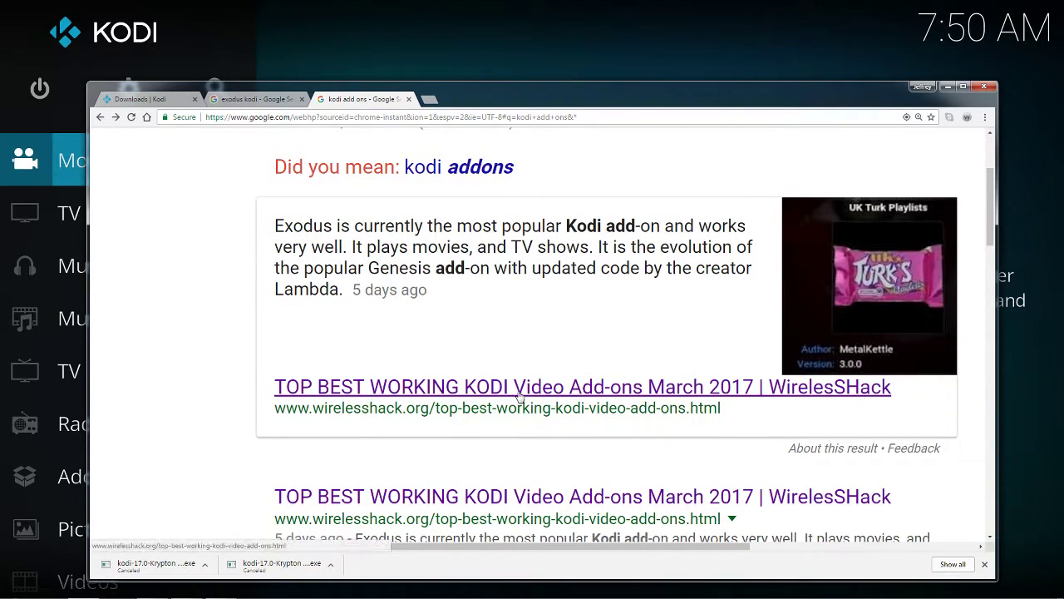
{"action": "left_click", "coordinate": [611, 392]}
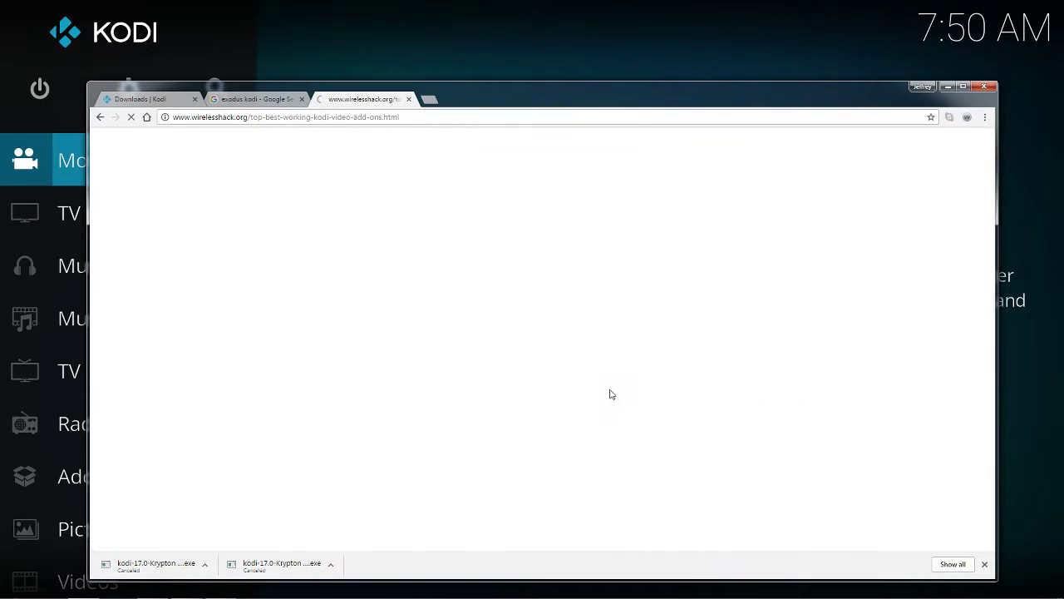
{"action": "scroll", "coordinate": [579, 400], "scroll_direction": "down", "scroll_amount": 5}
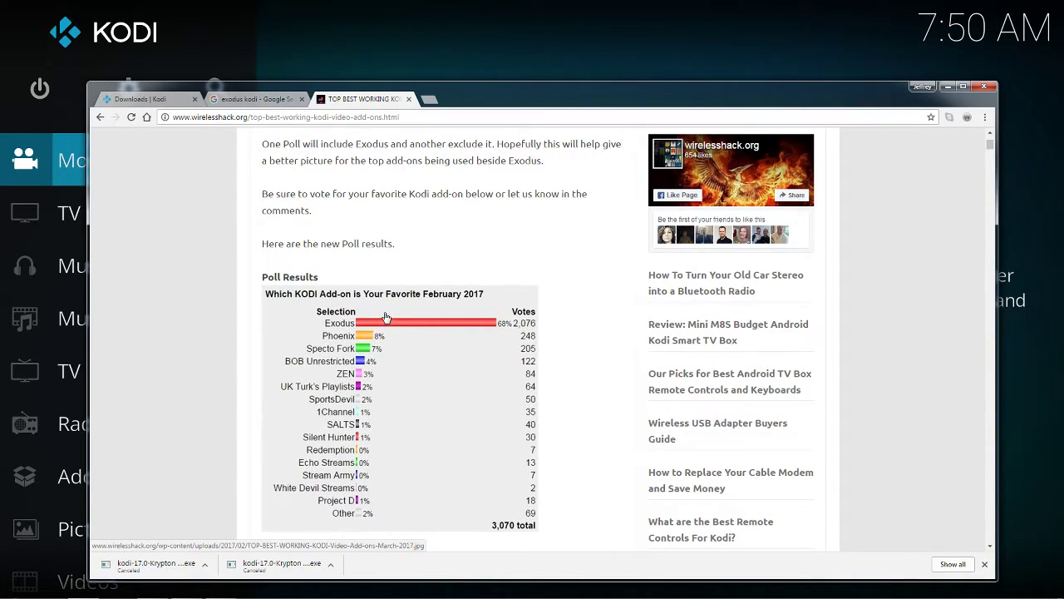
Return to the "exodus kodi" search page and search Google for "exodus kodi seo".
{"action": "left_click", "coordinate": [245, 101]}
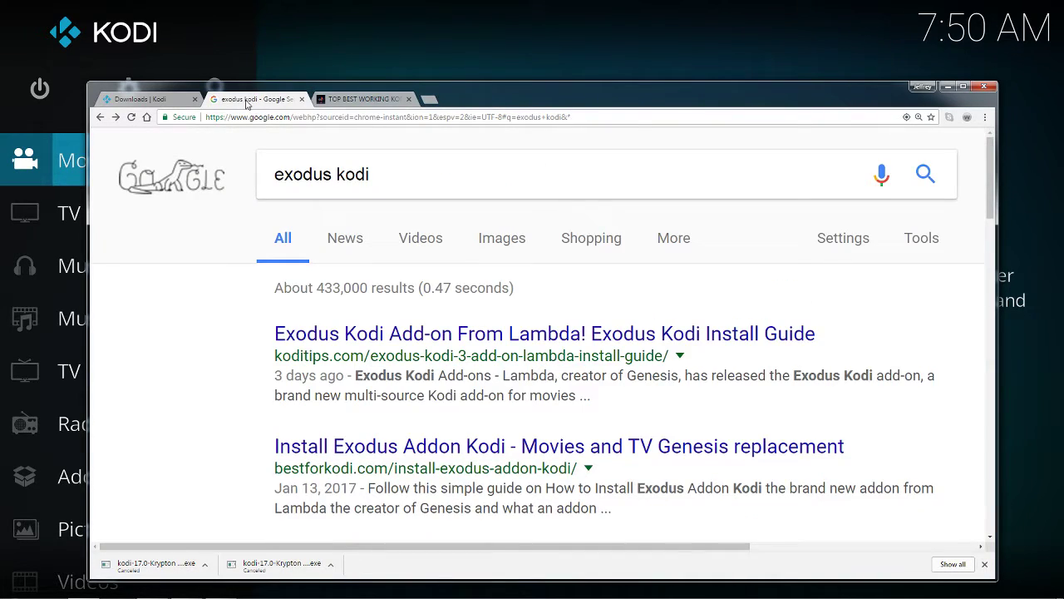
{"action": "left_click", "coordinate": [396, 184]}
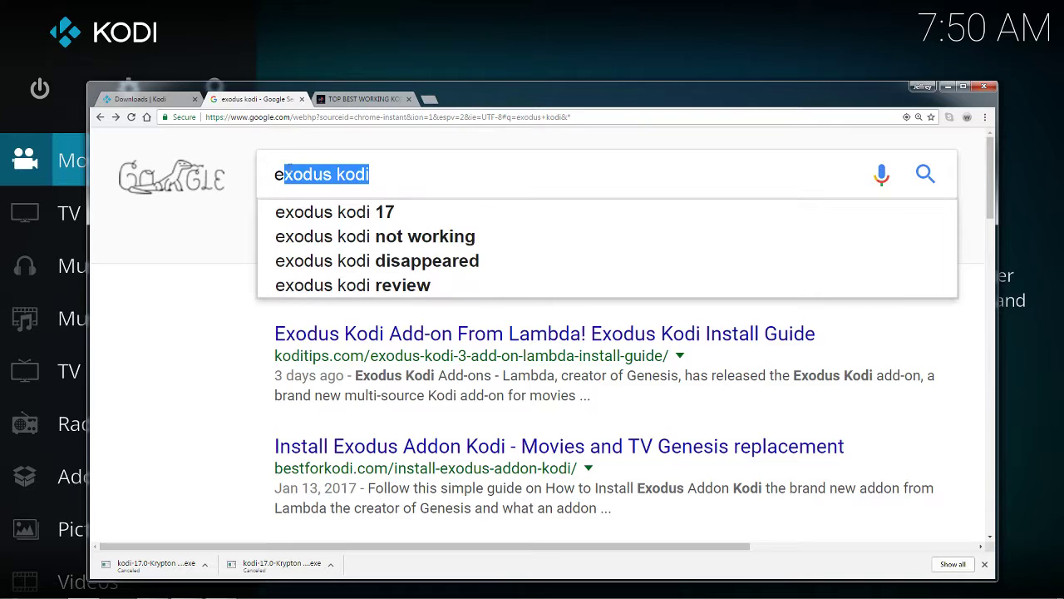
{"action": "left_click", "coordinate": [395, 169]}
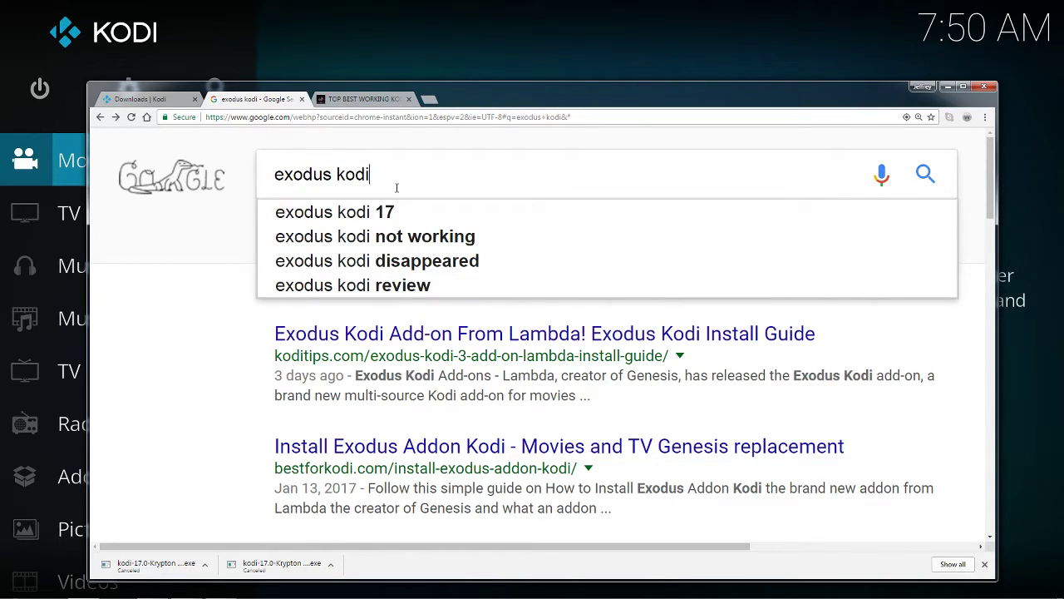
{"action": "type", "text": "se"}
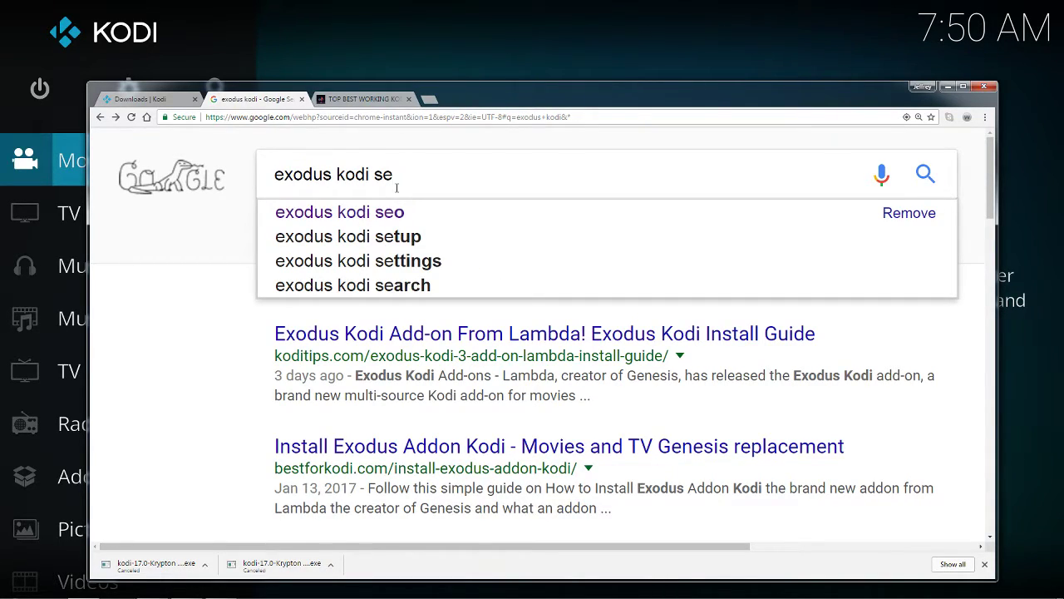
{"action": "type", "text": "o"}
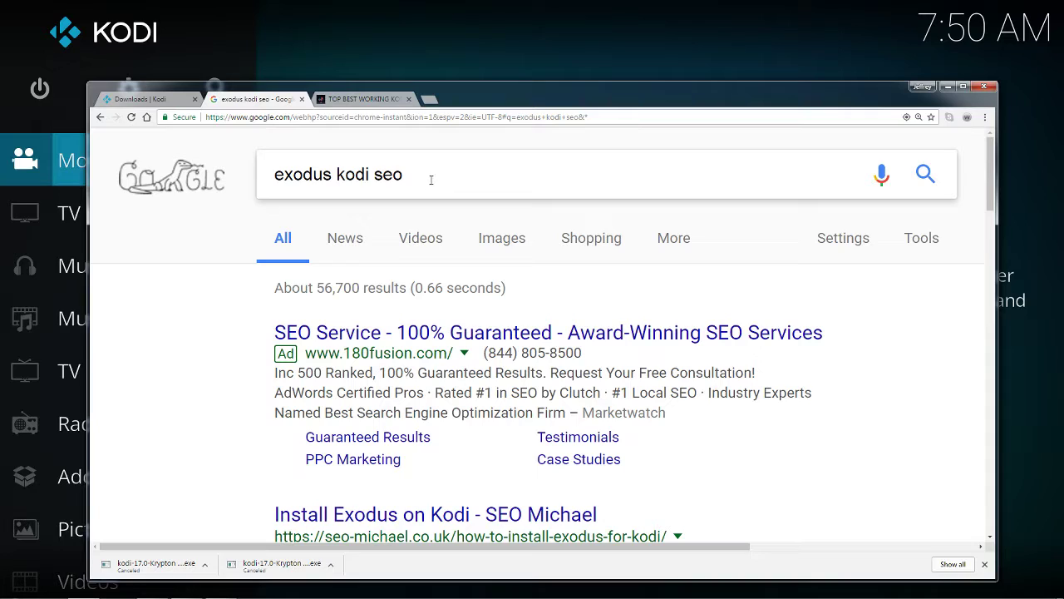
{"action": "left_click", "coordinate": [430, 179]}
{"action": "left_click_drag", "start_coordinate": [404, 174], "coordinate": [393, 173]}
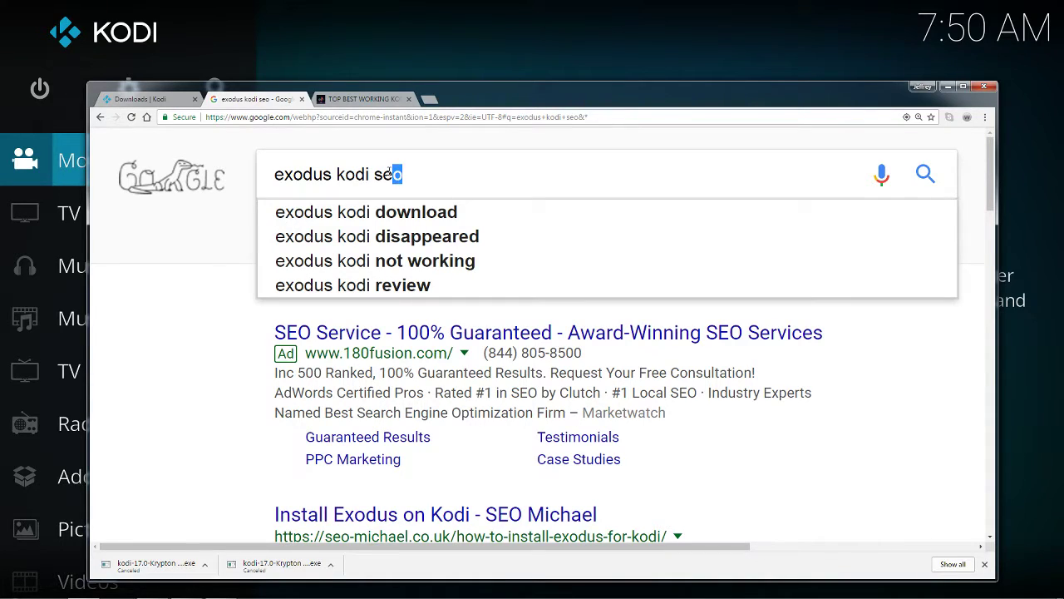
{"action": "left_click", "coordinate": [439, 170]}
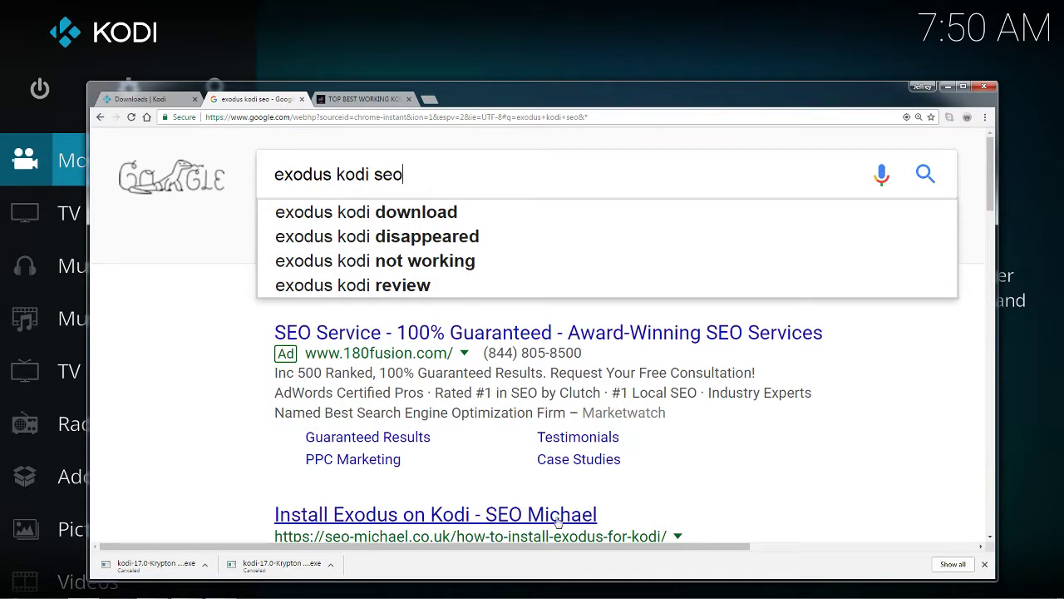
Try to open the seo-michael.co.uk result "Install Exodus on Kodi" and return to the search results.
{"action": "scroll", "coordinate": [719, 496], "scroll_direction": "down", "scroll_amount": 2}
{"action": "scroll", "coordinate": [718, 495], "scroll_direction": "down", "scroll_amount": 1}
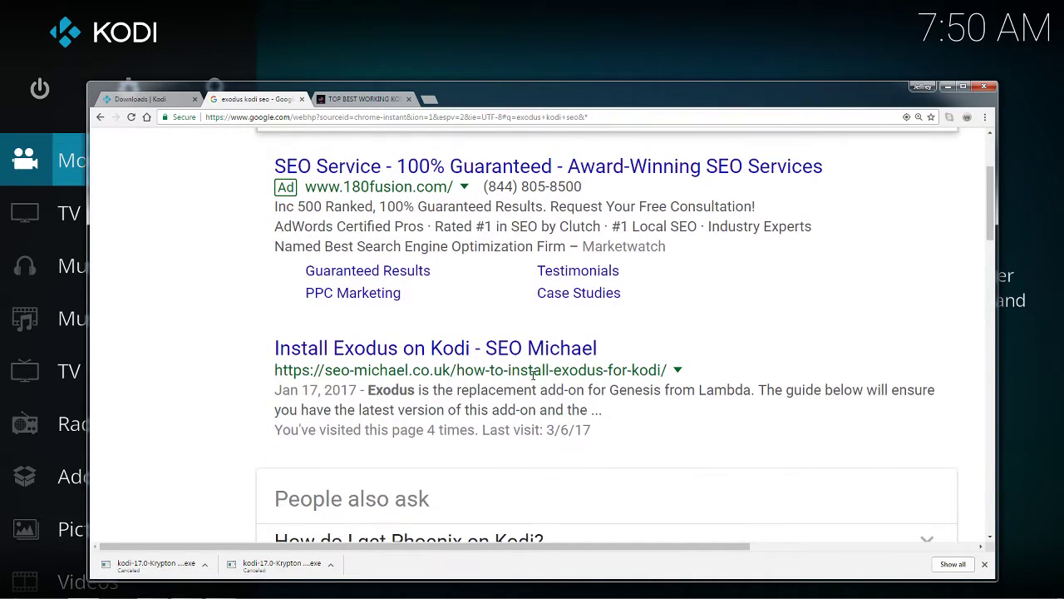
{"action": "left_click", "coordinate": [519, 352]}
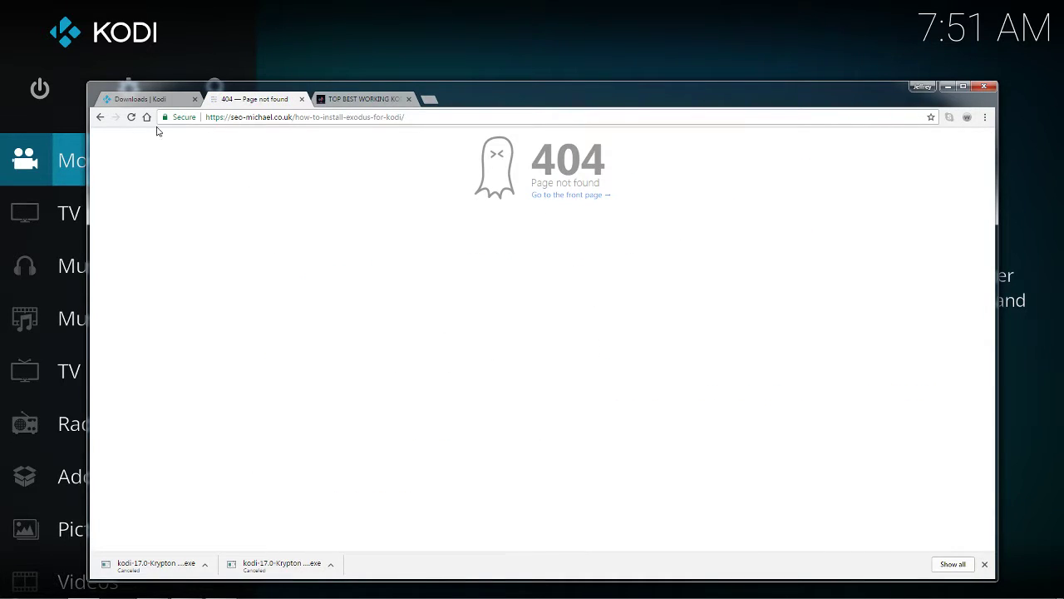
{"action": "left_click", "coordinate": [99, 117]}
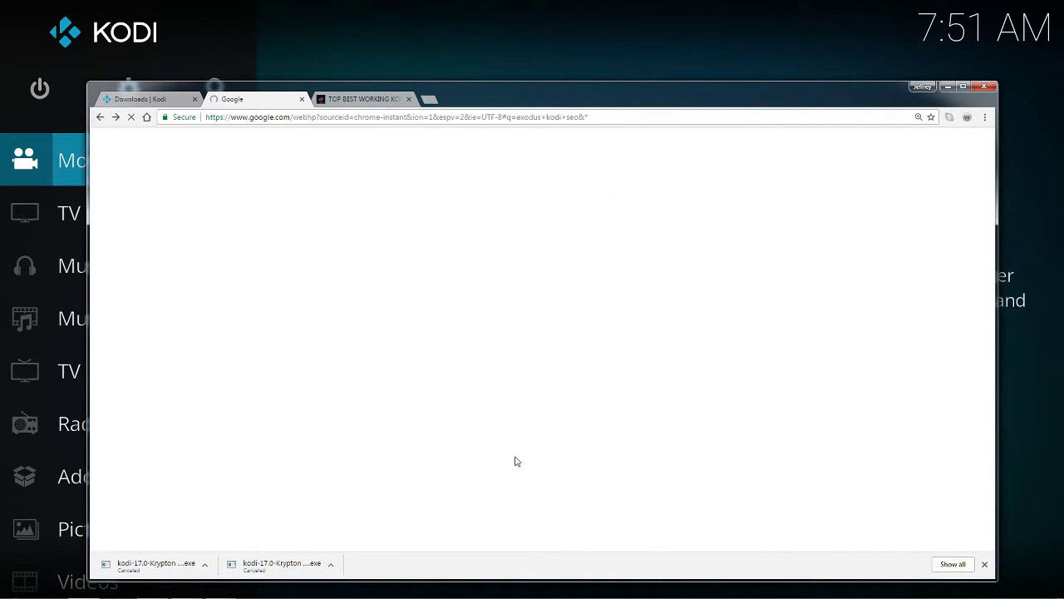
Open the seo-michael.co.uk guide "How to Install Exodus on Kodi Krypton" from the search results.
{"action": "scroll", "coordinate": [514, 459], "scroll_direction": "down", "scroll_amount": 1}
{"action": "scroll", "coordinate": [515, 461], "scroll_direction": "down", "scroll_amount": 1}
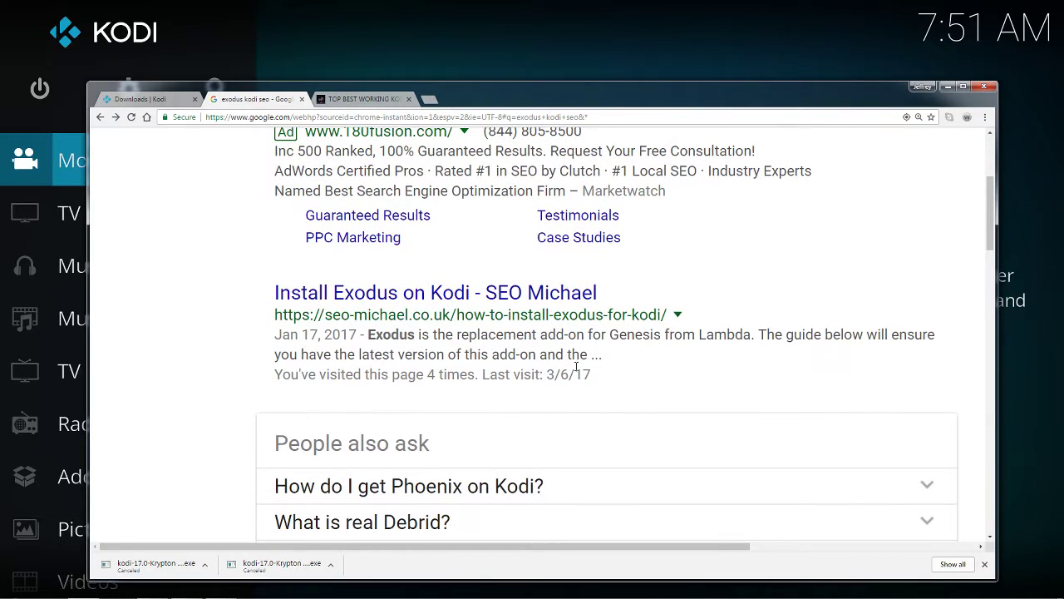
{"action": "scroll", "coordinate": [576, 370], "scroll_direction": "down", "scroll_amount": 4}
{"action": "left_click", "coordinate": [499, 339]}
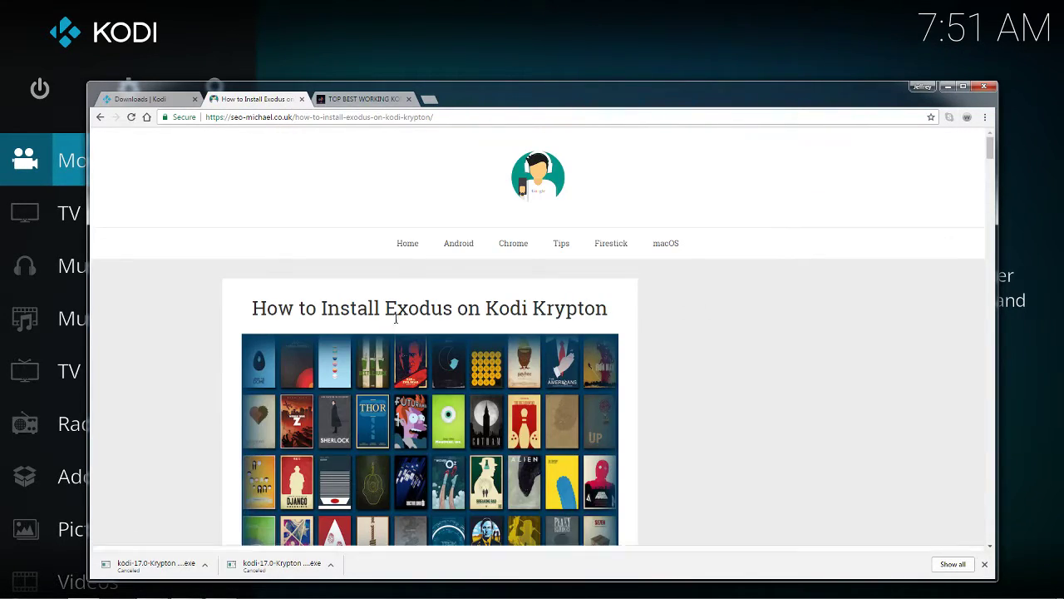
Read the guide's instructions on enabling Unknown sources and adding a file source through File Manager.
{"action": "scroll", "coordinate": [645, 354], "scroll_direction": "down", "scroll_amount": 4}
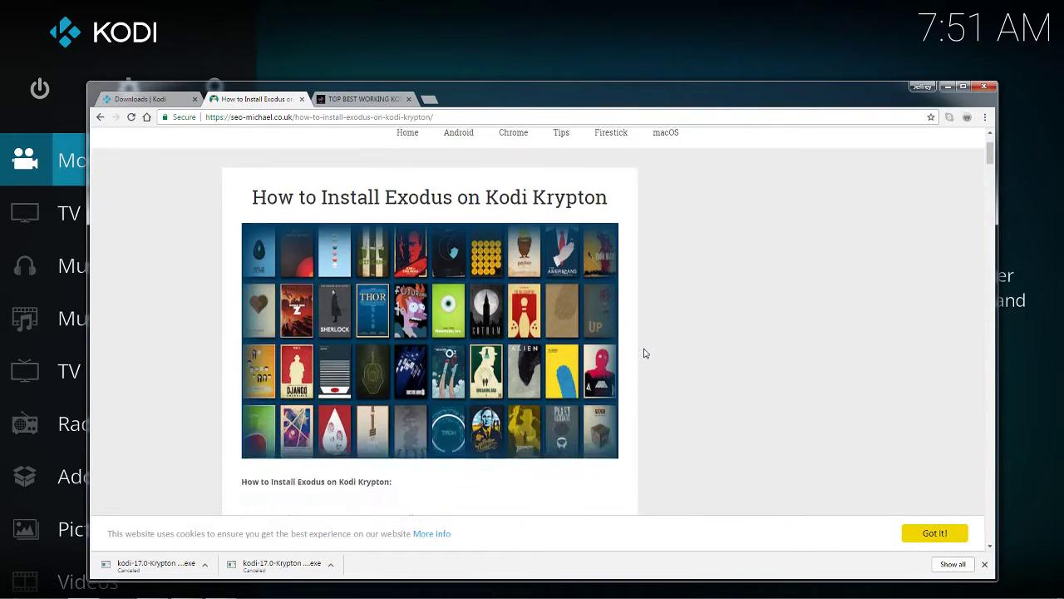
{"action": "scroll", "coordinate": [638, 359], "scroll_direction": "down", "scroll_amount": 3}
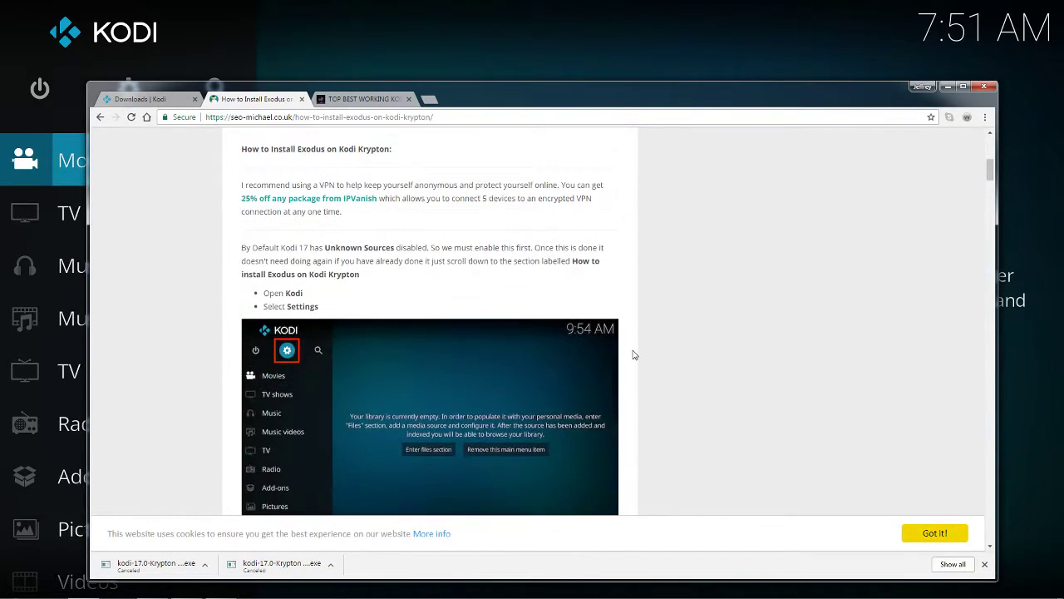
{"action": "scroll", "coordinate": [634, 359], "scroll_direction": "down", "scroll_amount": 6}
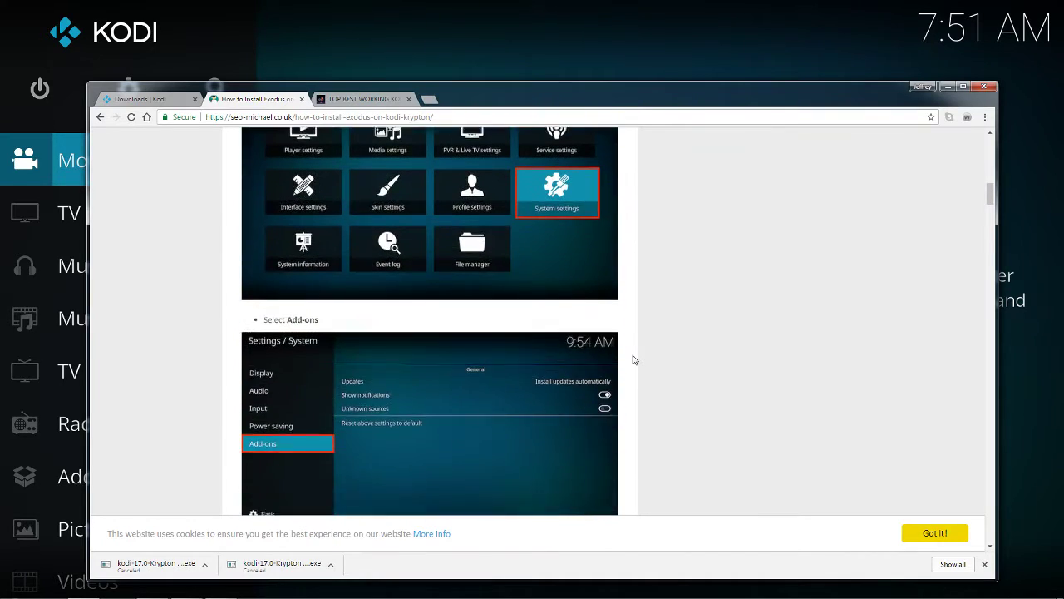
{"action": "scroll", "coordinate": [634, 361], "scroll_direction": "down", "scroll_amount": 4}
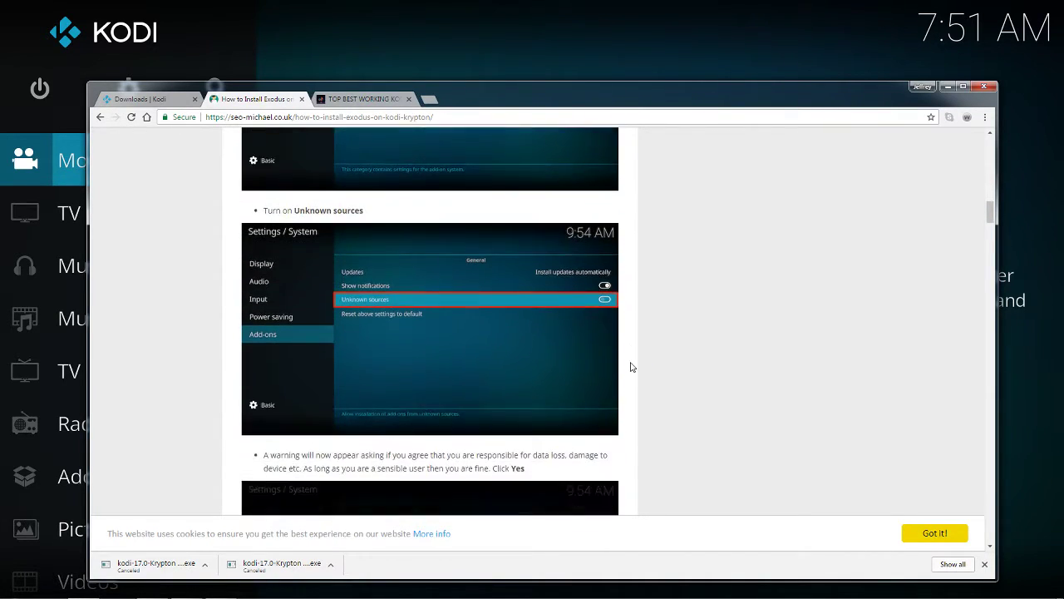
{"action": "scroll", "coordinate": [630, 366], "scroll_direction": "down", "scroll_amount": 3}
{"action": "scroll", "coordinate": [630, 361], "scroll_direction": "down", "scroll_amount": 5}
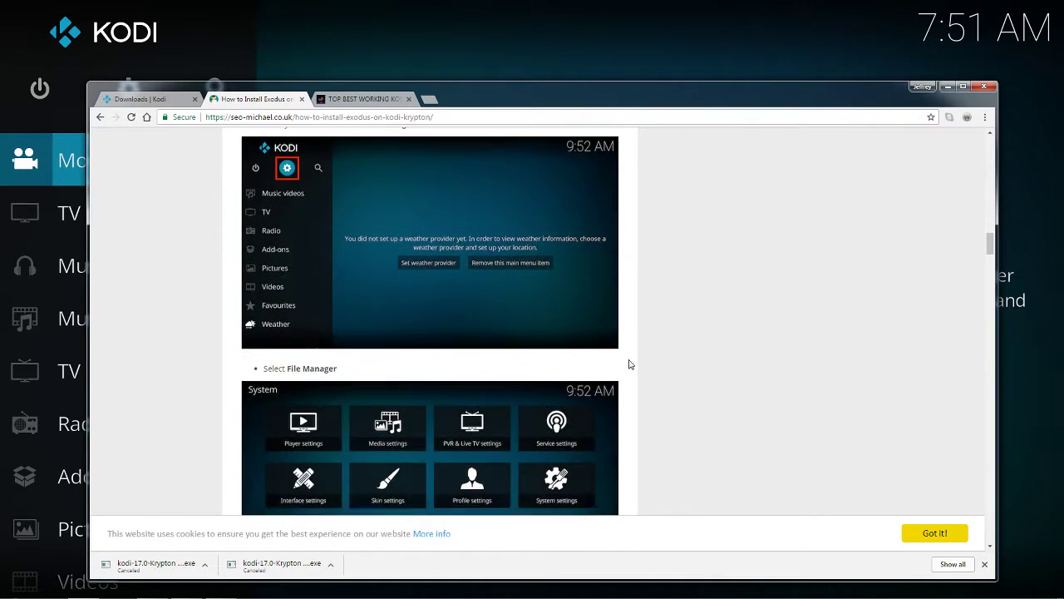
{"action": "scroll", "coordinate": [629, 370], "scroll_direction": "down", "scroll_amount": 4}
{"action": "scroll", "coordinate": [629, 365], "scroll_direction": "down", "scroll_amount": 1}
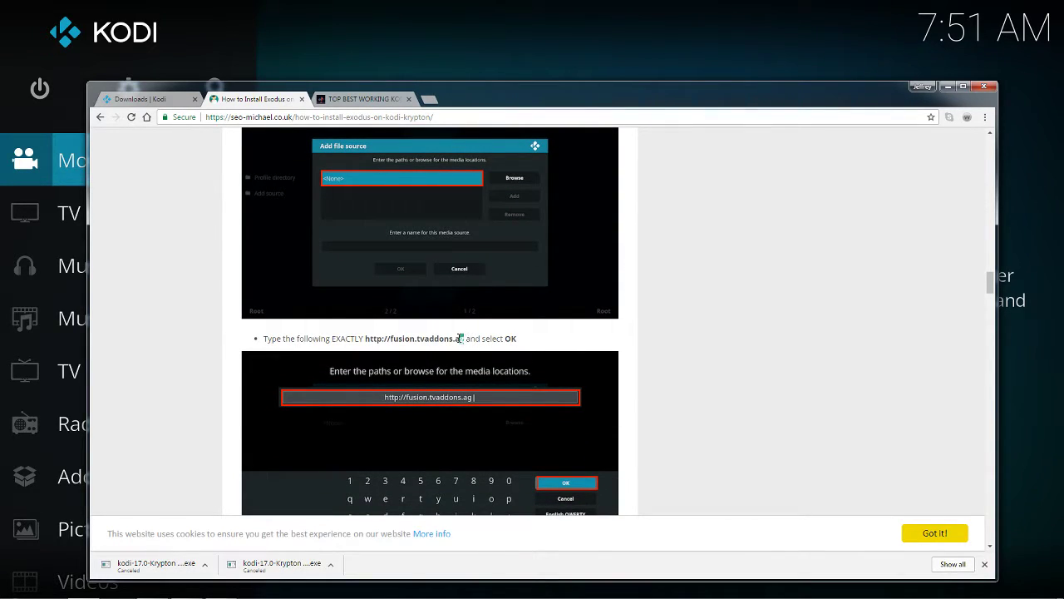
{"action": "left_click_drag", "start_coordinate": [460, 338], "coordinate": [367, 339]}
{"action": "right_click", "coordinate": [367, 338]}
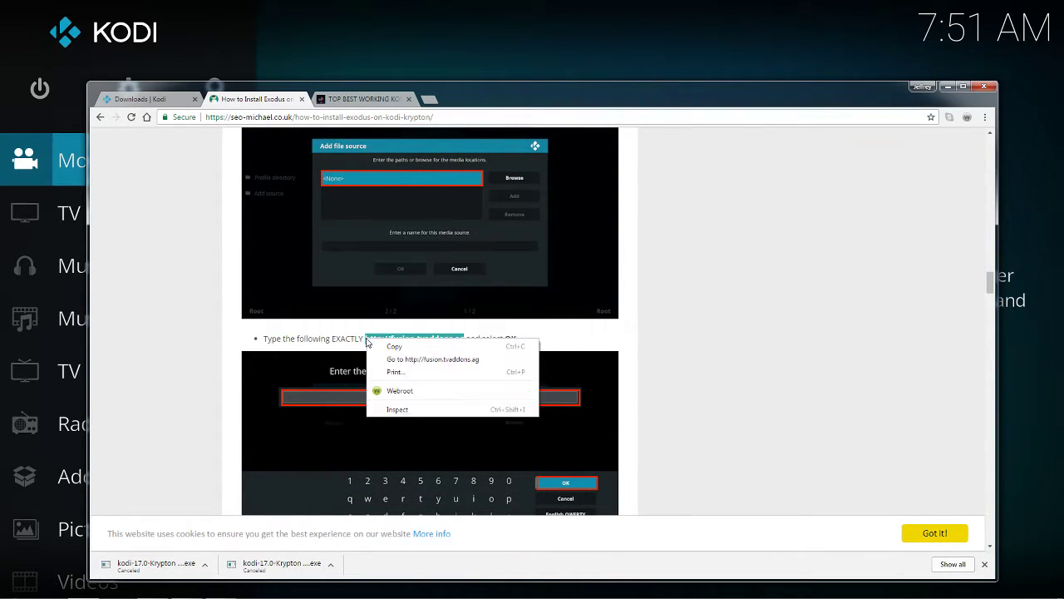
{"action": "left_click", "coordinate": [390, 348]}
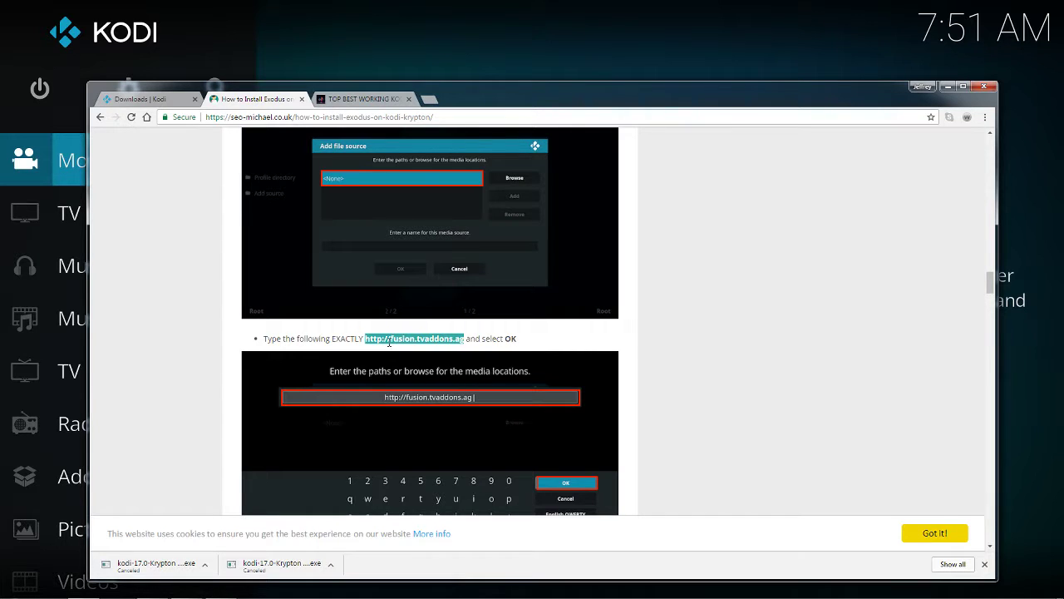
{"action": "left_click", "coordinate": [444, 39]}
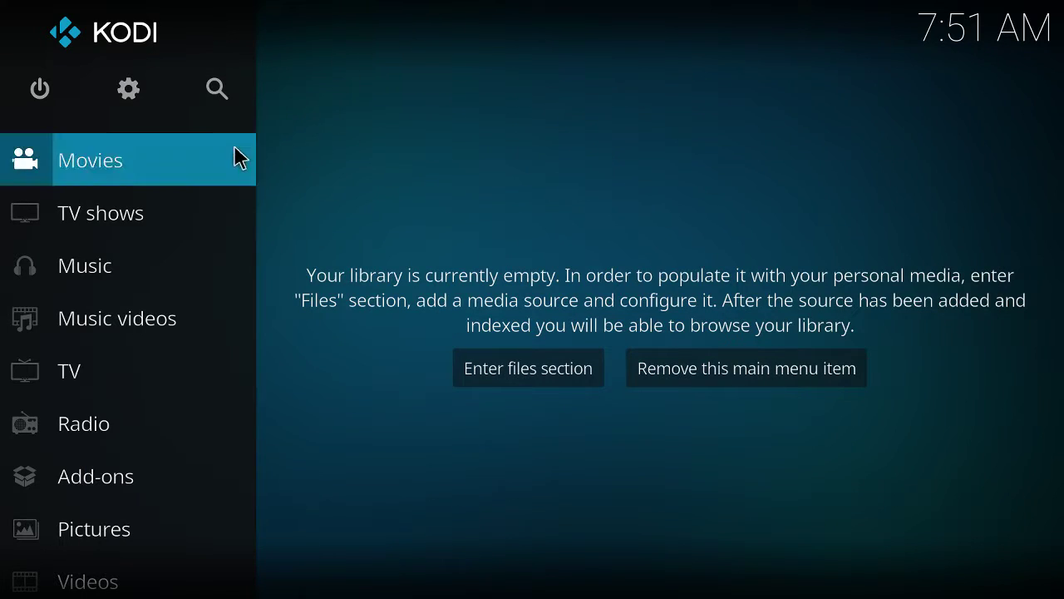
{"action": "left_click", "coordinate": [129, 88]}
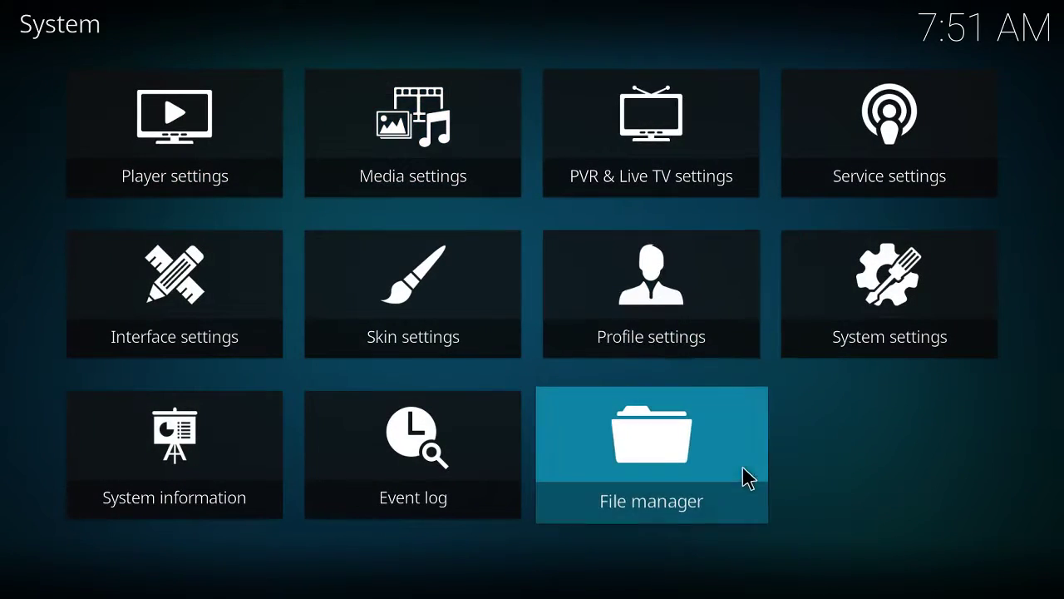
{"action": "left_click", "coordinate": [721, 493]}
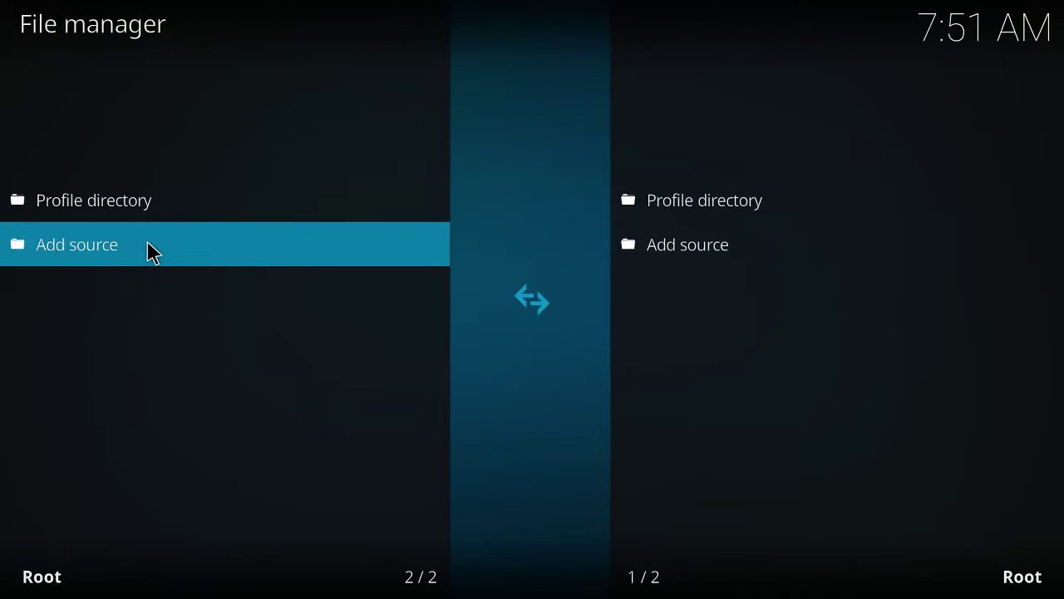
{"action": "left_click", "coordinate": [152, 246]}
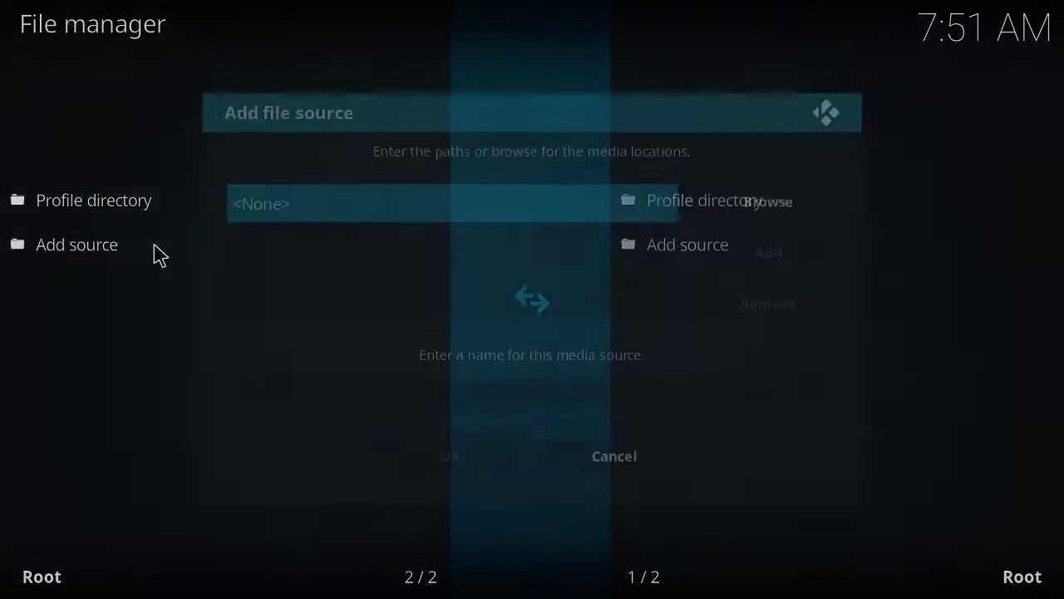
{"action": "left_click", "coordinate": [349, 213]}
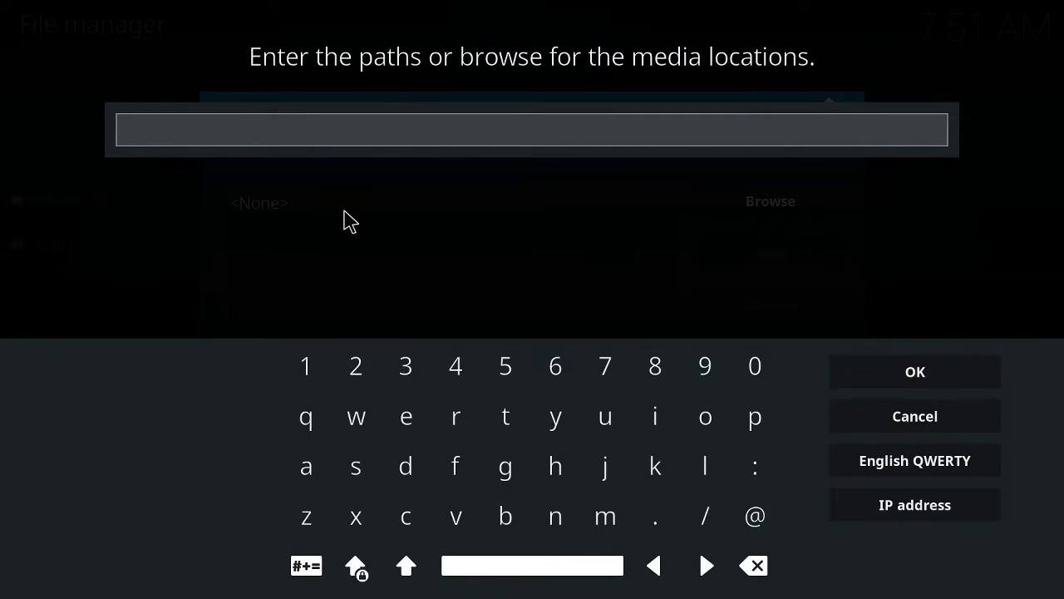
{"action": "key", "text": "ctrl+v"}
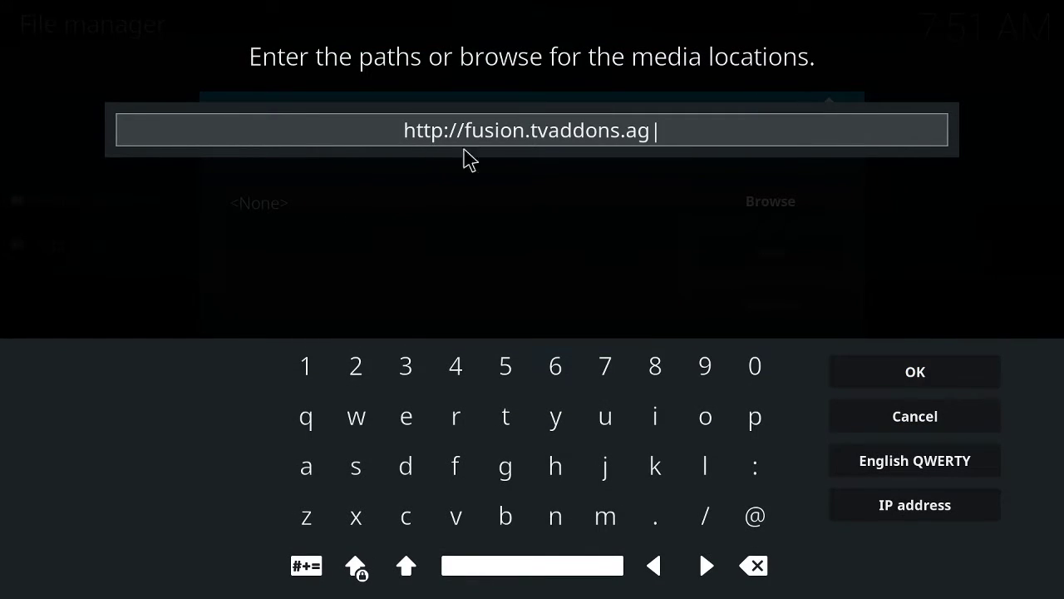
{"action": "left_click", "coordinate": [890, 374]}
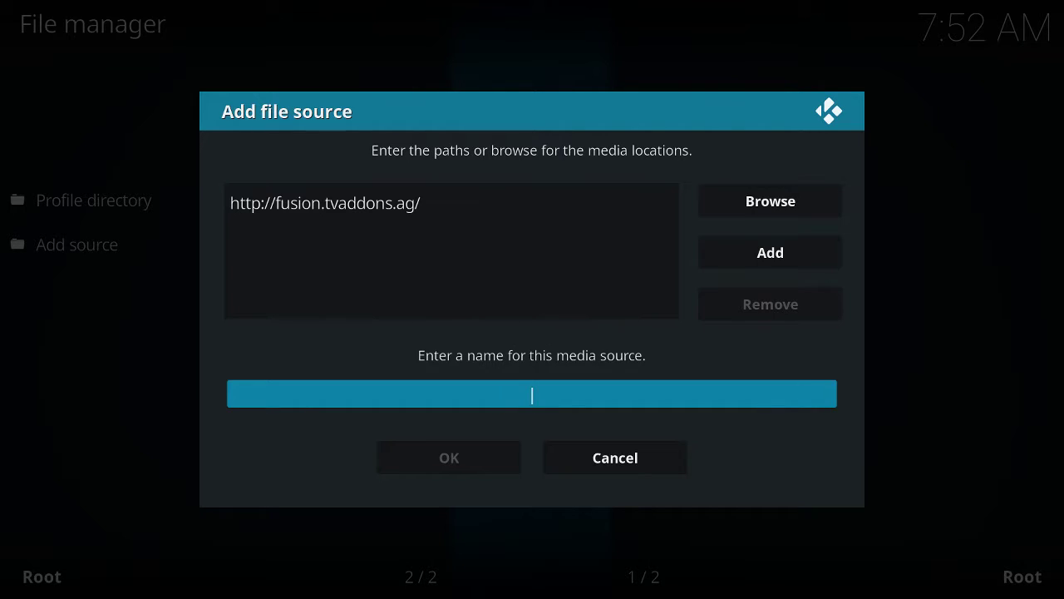
{"action": "type", "text": "Fusion"}
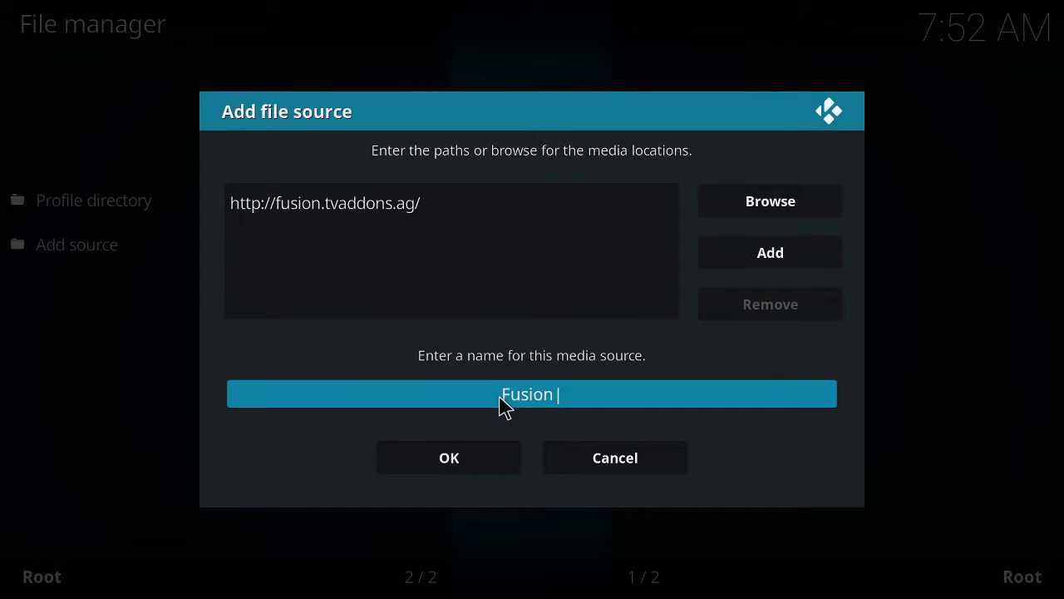
{"action": "left_click", "coordinate": [472, 461]}
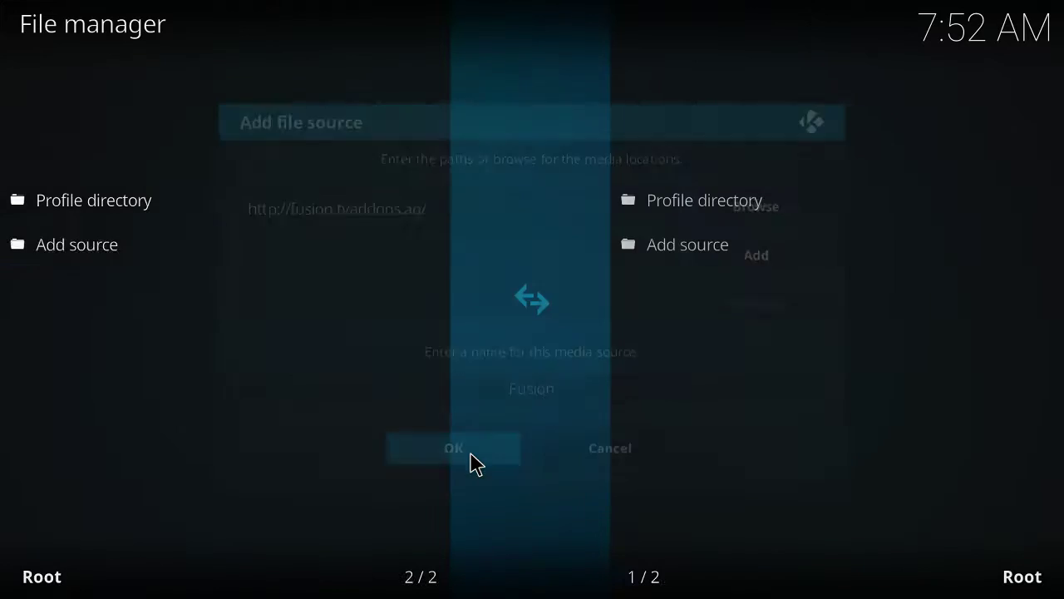
Leave File manager for Kodi's home screen and open the Add-ons section.
{"action": "right_click", "coordinate": [427, 337]}
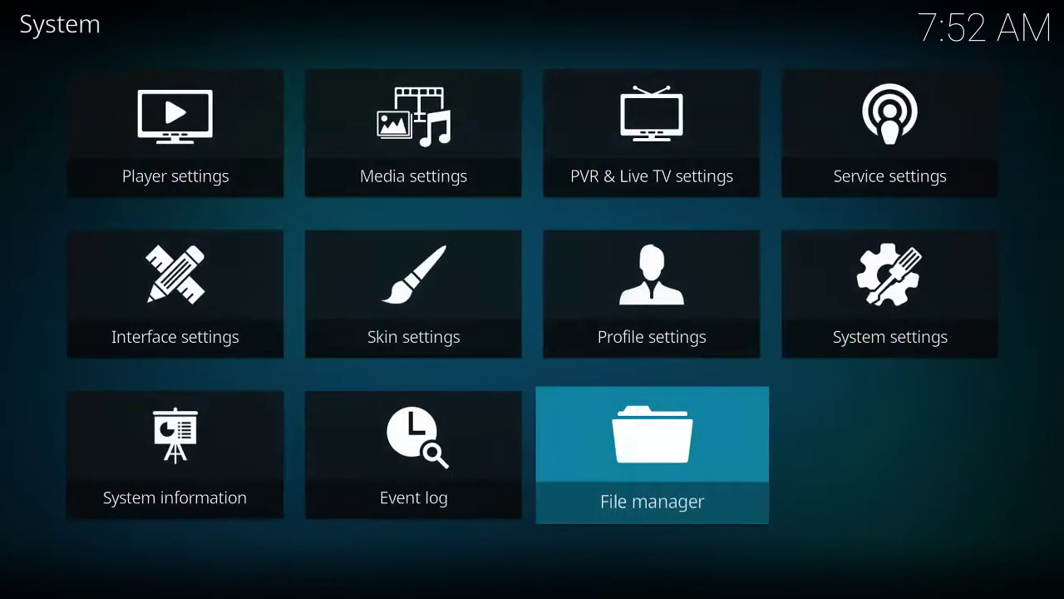
{"action": "key", "text": "Escape"}
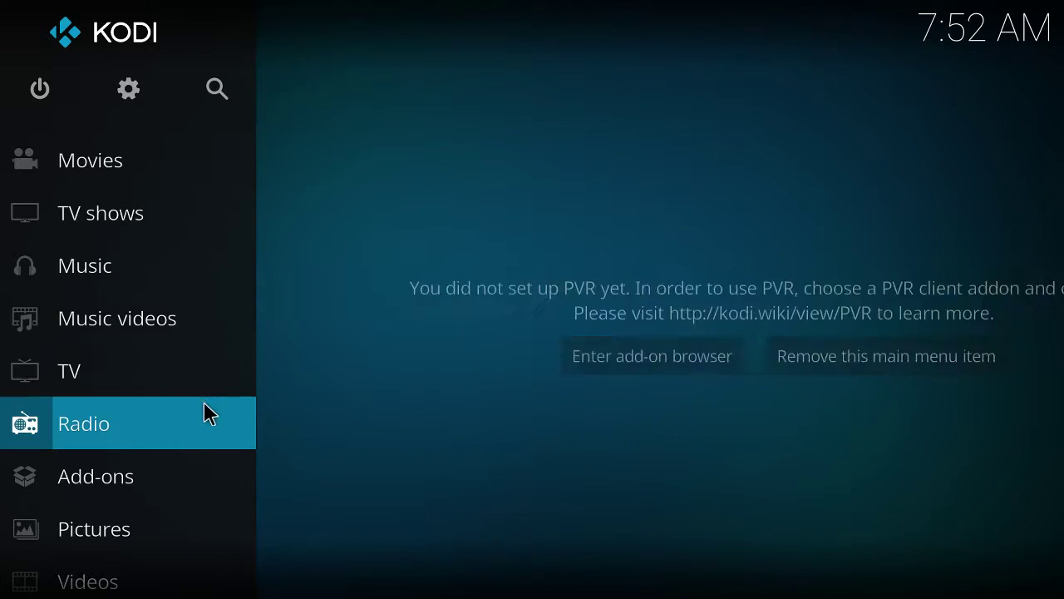
{"action": "left_click", "coordinate": [156, 476]}
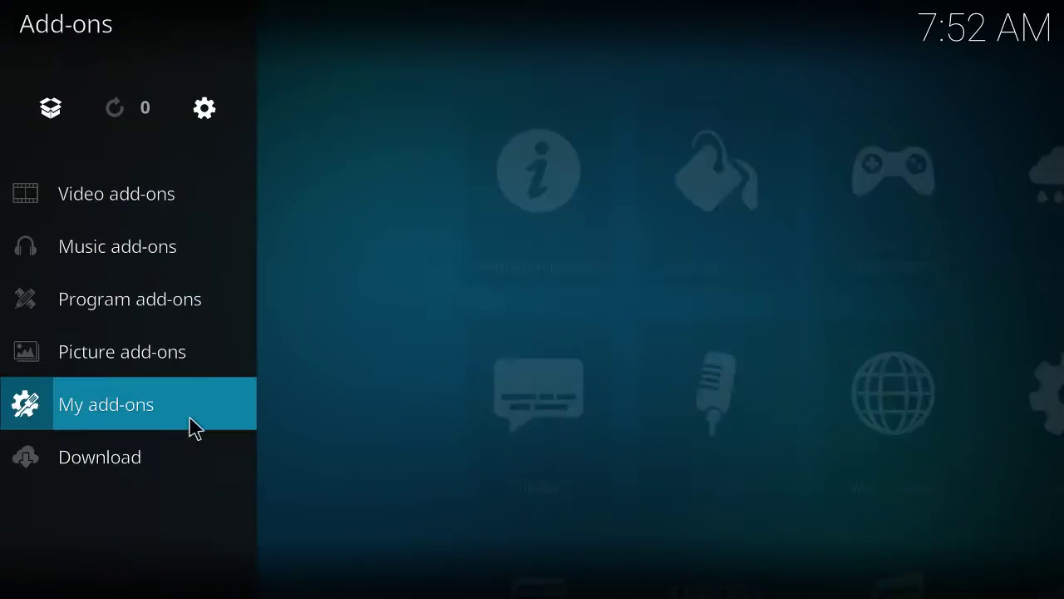
Start installing an add-on from a zip file, open the settings from the security notice, and allow Unknown sources, accepting the warning.
{"action": "left_click", "coordinate": [55, 117]}
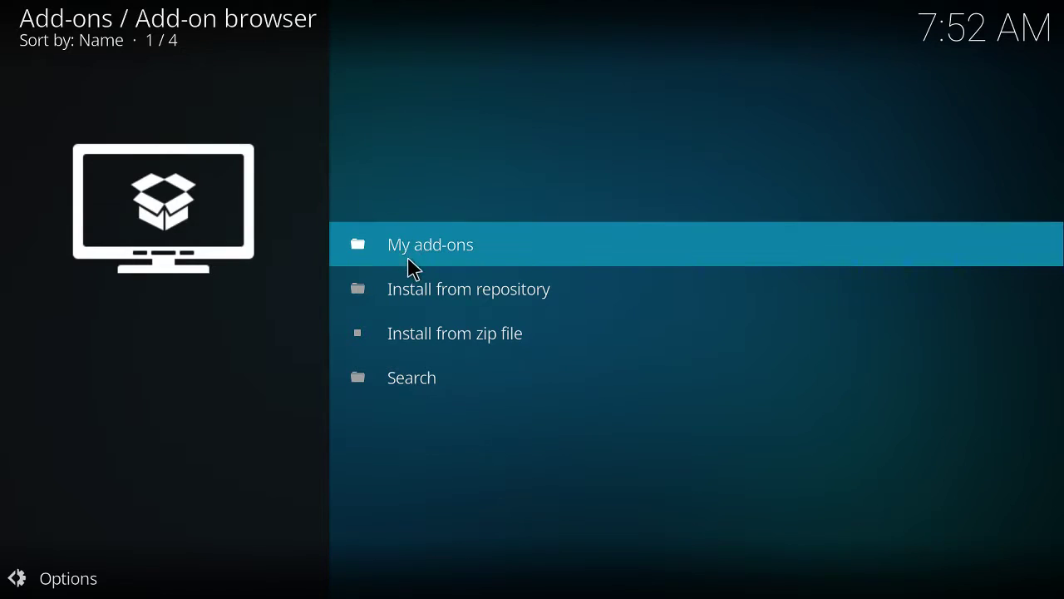
{"action": "left_click", "coordinate": [474, 334]}
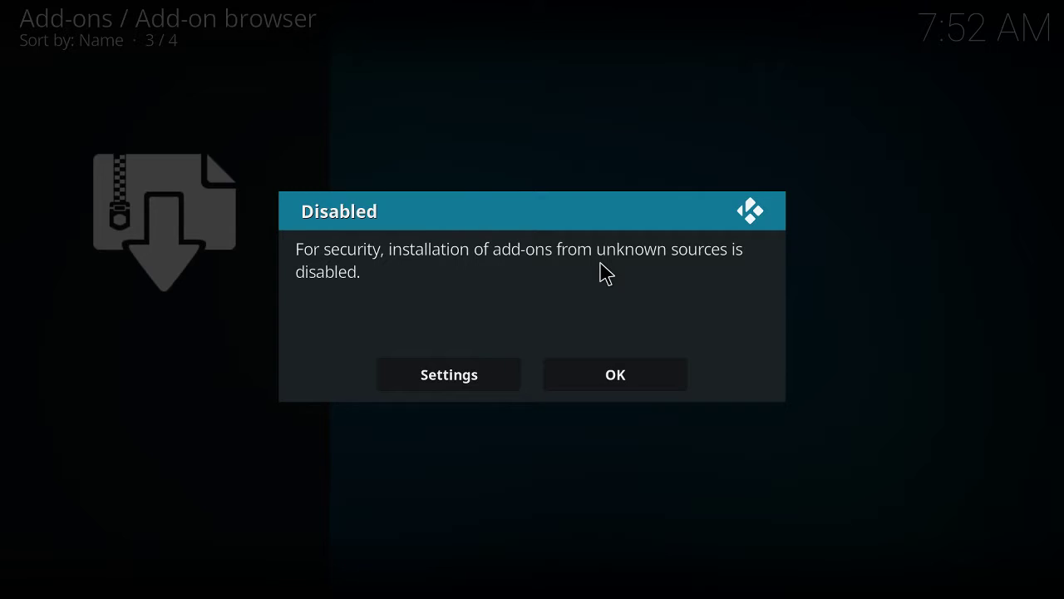
{"action": "left_click", "coordinate": [431, 381]}
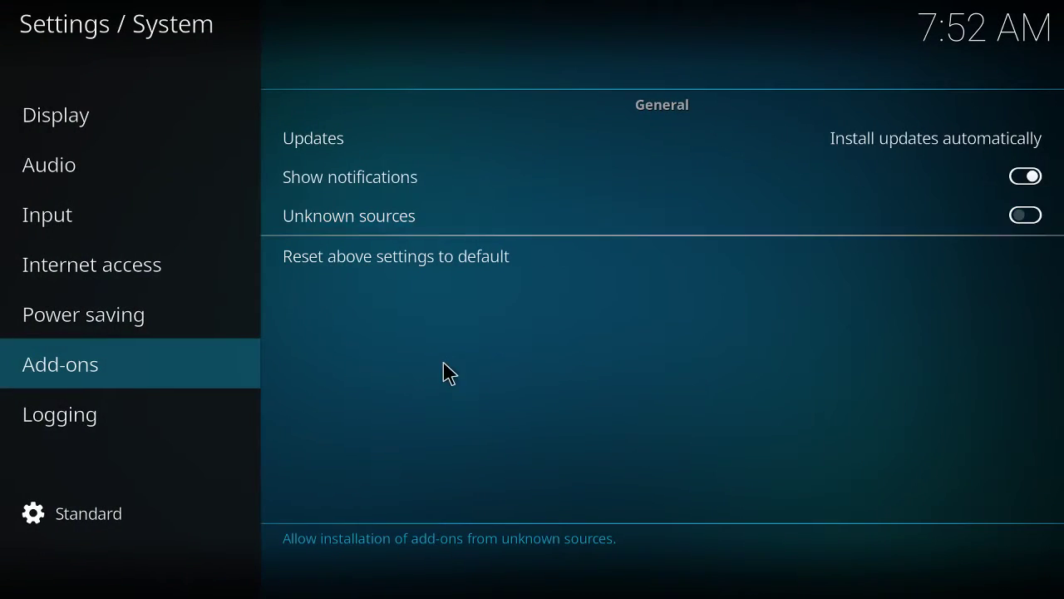
{"action": "left_click", "coordinate": [1042, 222]}
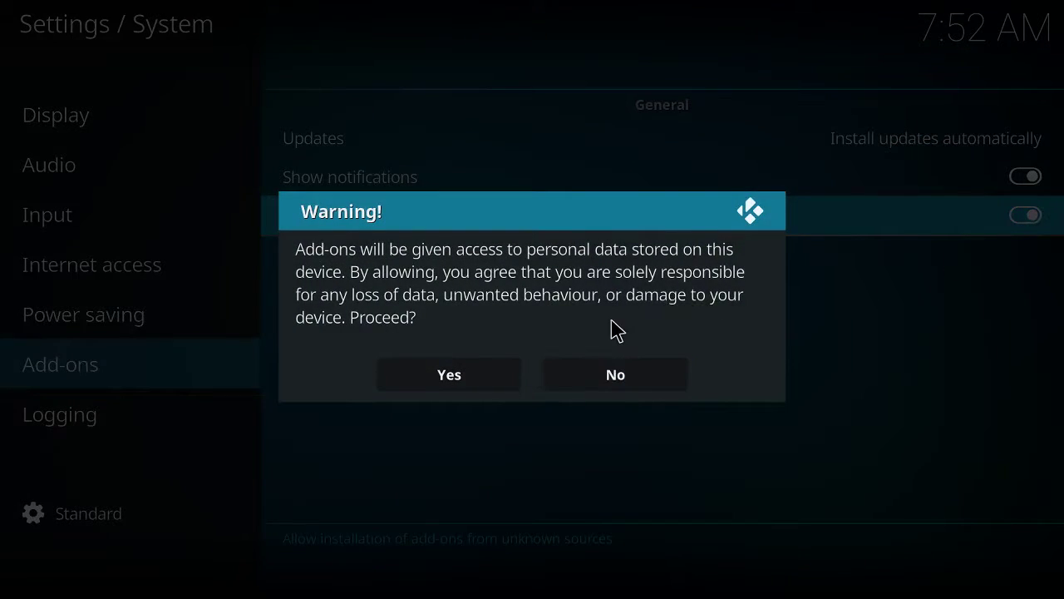
{"action": "left_click", "coordinate": [453, 376]}
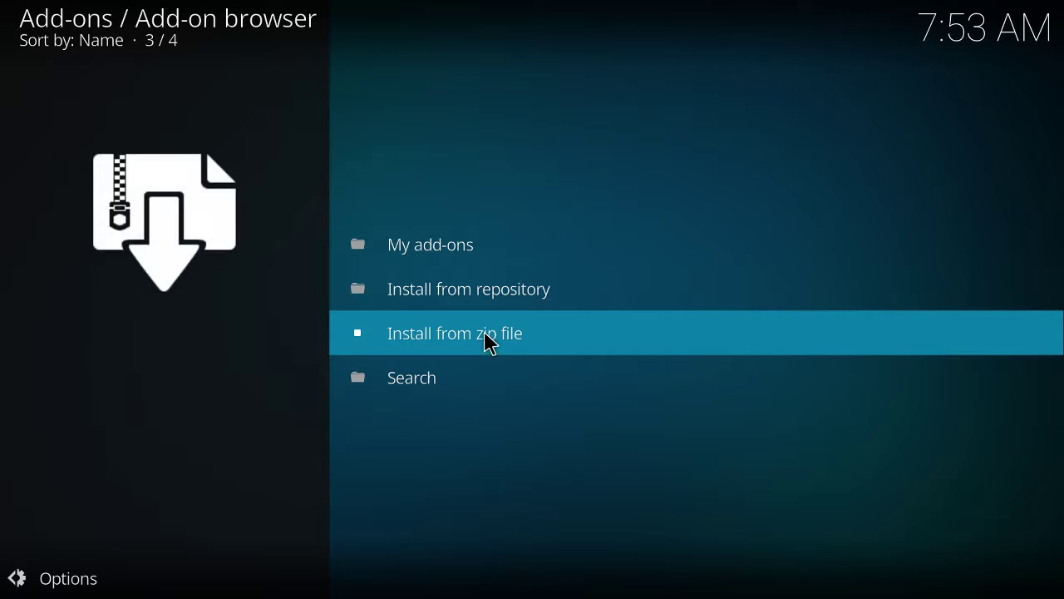
Install repository.exodus-1.0.1.zip from the english folder of kodi-repos in the Fusion source.
{"action": "left_click", "coordinate": [489, 343]}
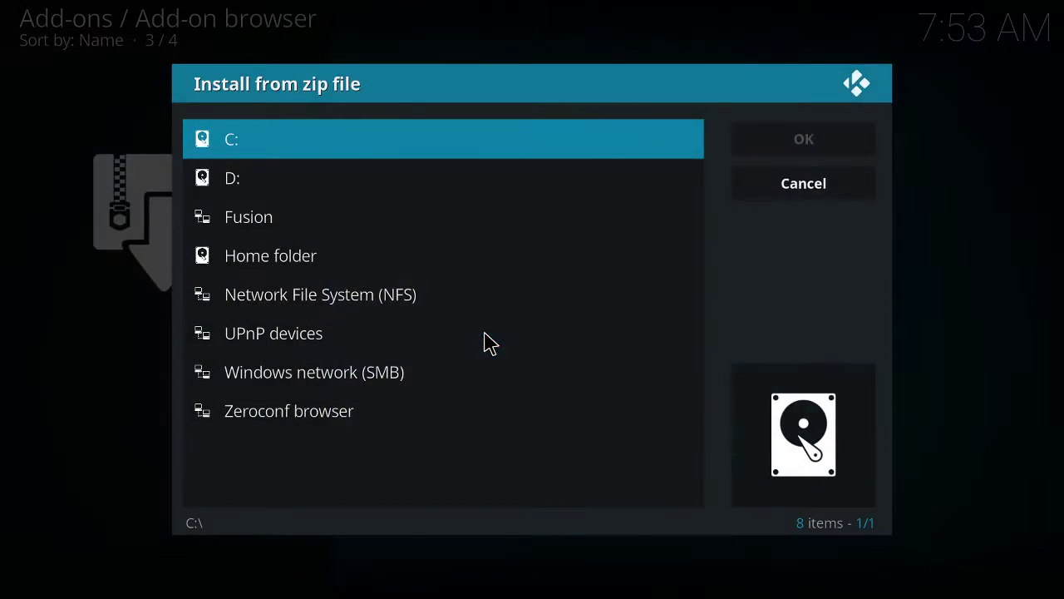
{"action": "left_click", "coordinate": [450, 235]}
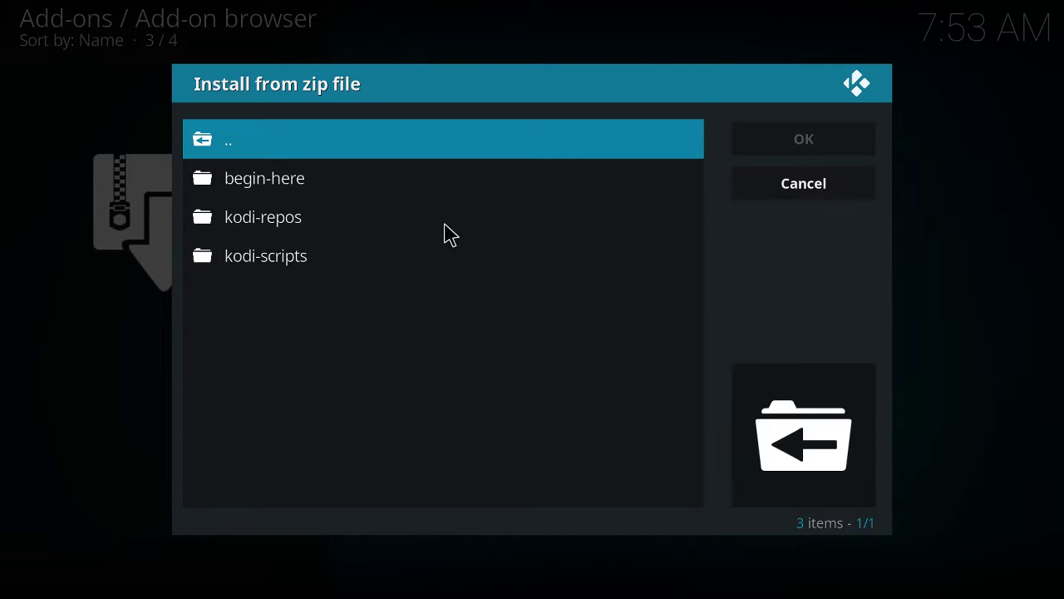
{"action": "left_click", "coordinate": [265, 235]}
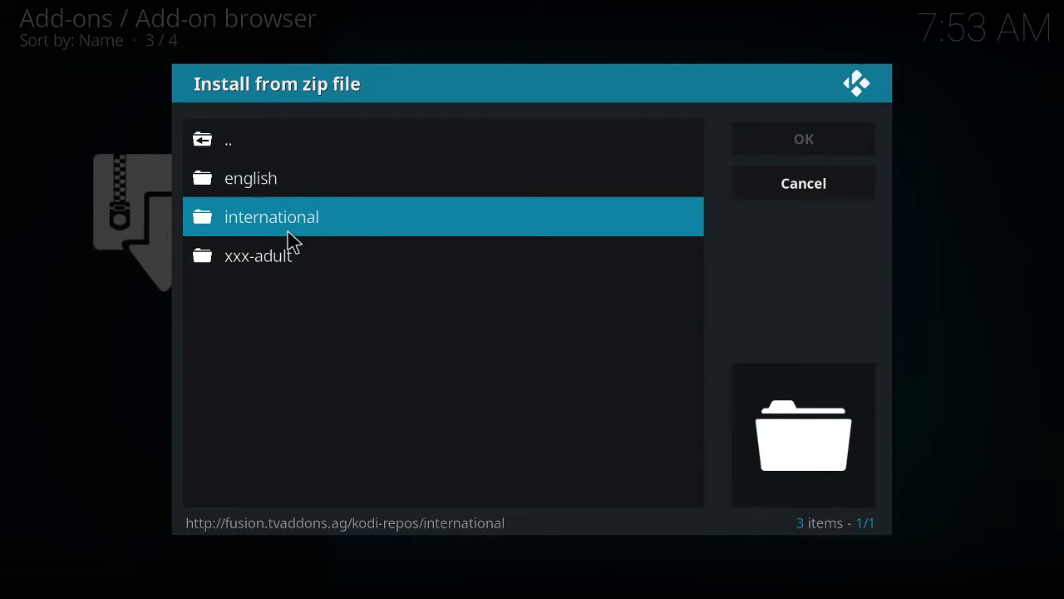
{"action": "left_click", "coordinate": [290, 189]}
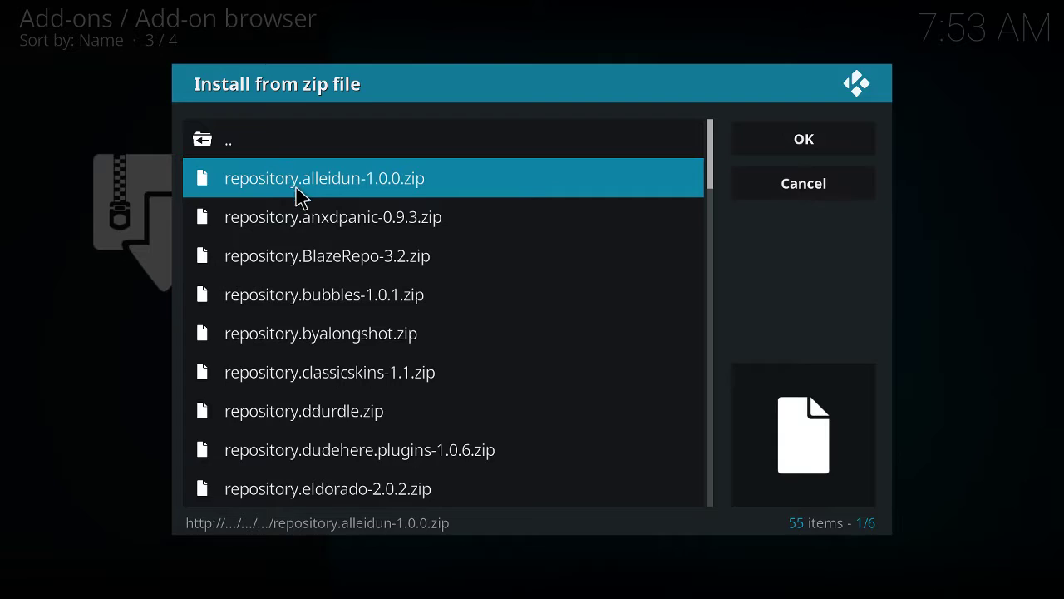
{"action": "scroll", "coordinate": [323, 198], "scroll_direction": "down", "scroll_amount": 1}
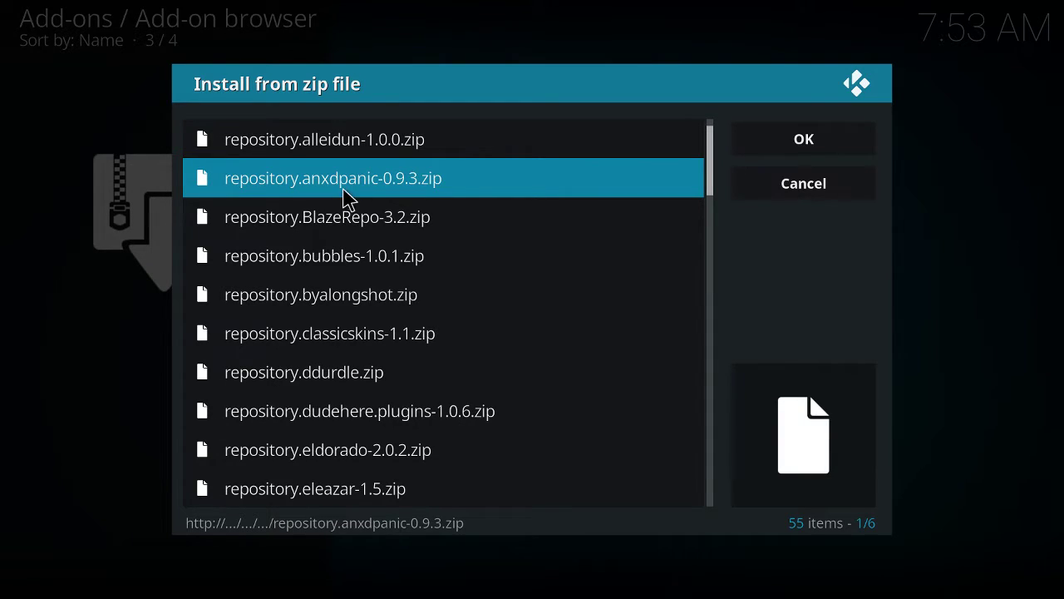
{"action": "scroll", "coordinate": [376, 316], "scroll_direction": "down", "scroll_amount": 1}
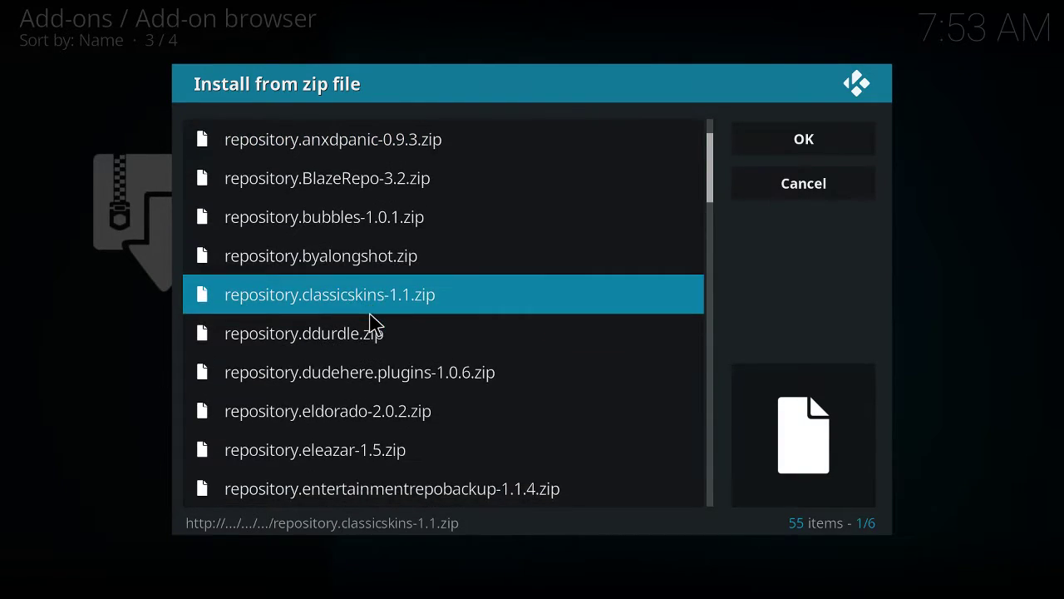
{"action": "scroll", "coordinate": [370, 321], "scroll_direction": "down", "scroll_amount": 2}
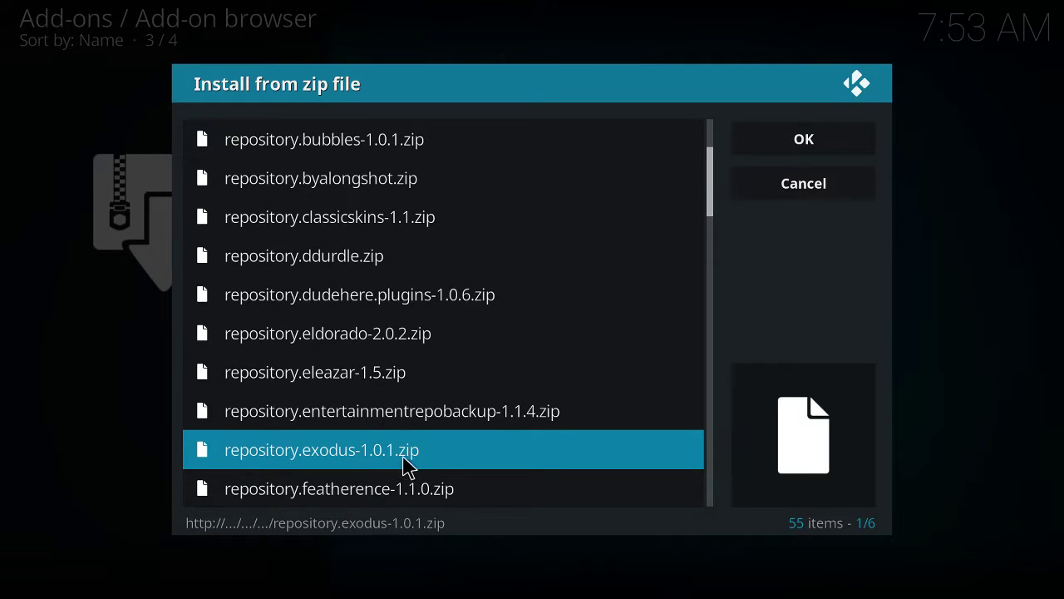
{"action": "left_click", "coordinate": [454, 454]}
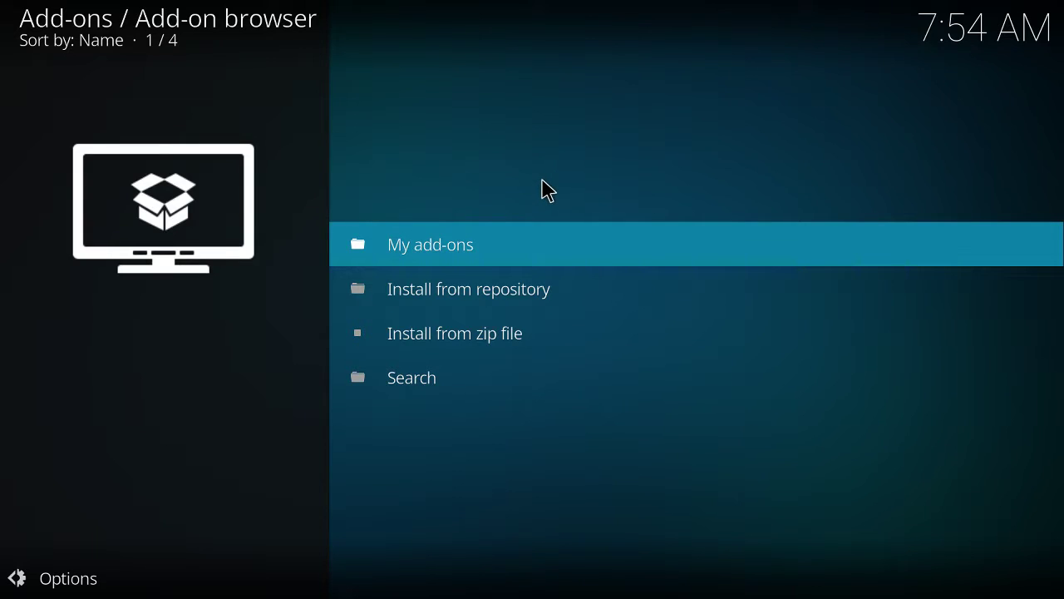
Leave the add-on browser for the home screen, then open the downloadable Video add-ons from all repositories.
{"action": "key", "text": "BackSpace"}
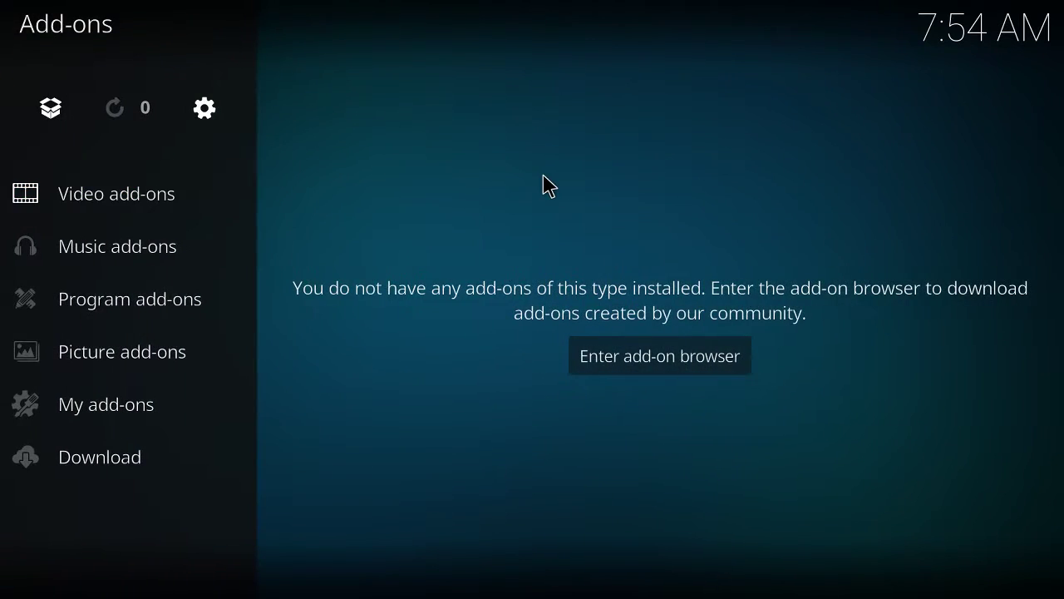
{"action": "key", "text": "BackSpace"}
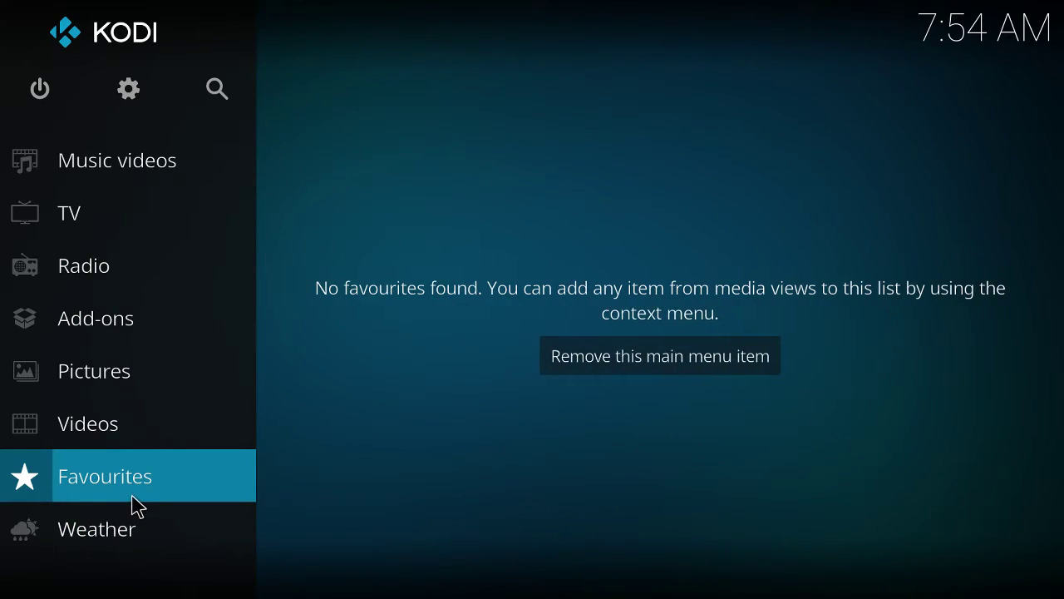
{"action": "left_click", "coordinate": [148, 322]}
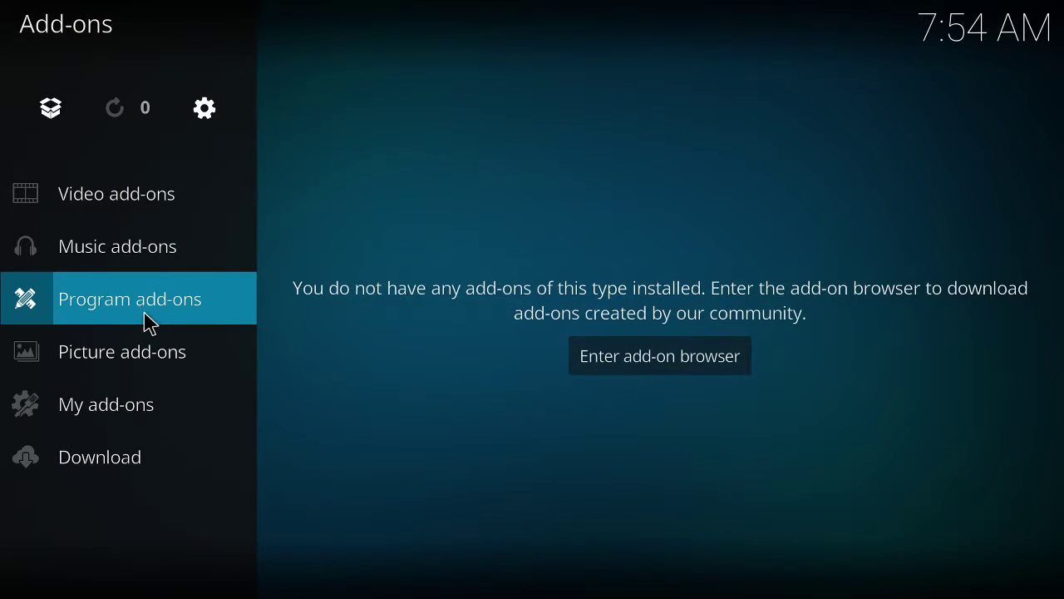
{"action": "left_click", "coordinate": [141, 458]}
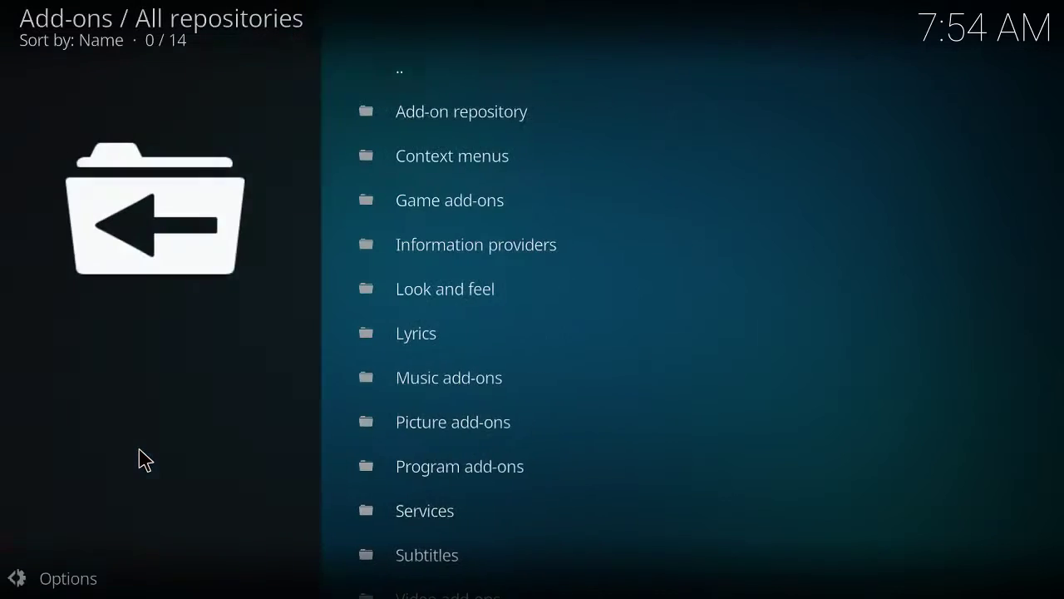
{"action": "scroll", "coordinate": [335, 334], "scroll_direction": "down", "scroll_amount": 3}
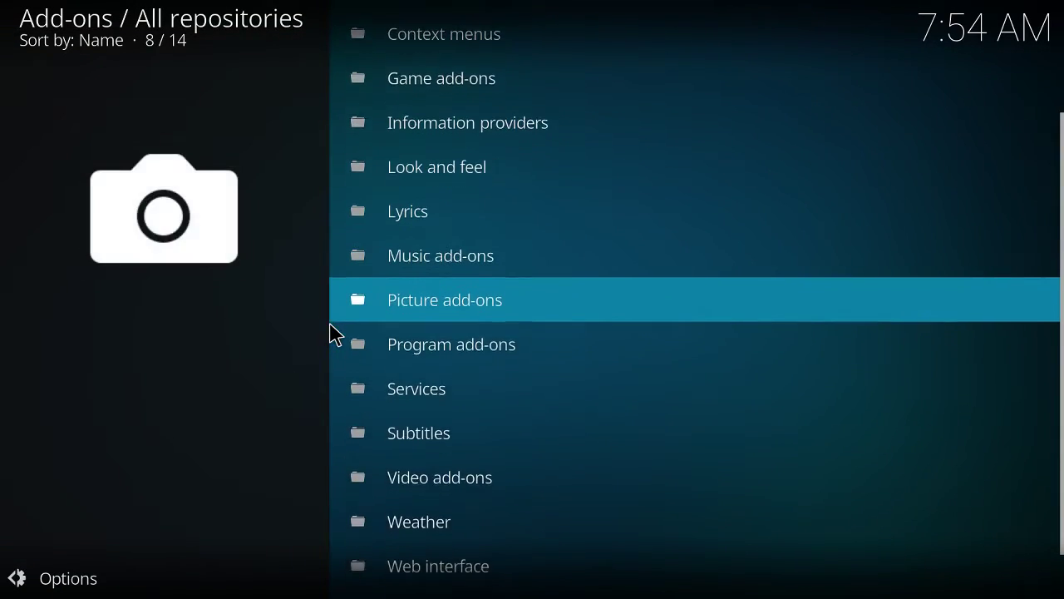
{"action": "scroll", "coordinate": [346, 316], "scroll_direction": "down", "scroll_amount": 4}
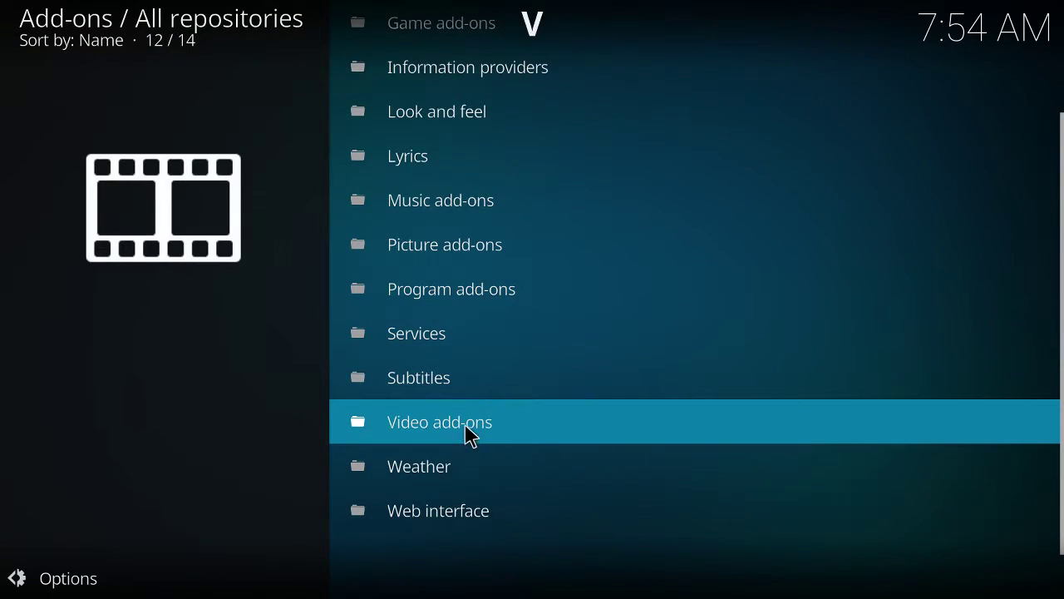
{"action": "left_click", "coordinate": [470, 435]}
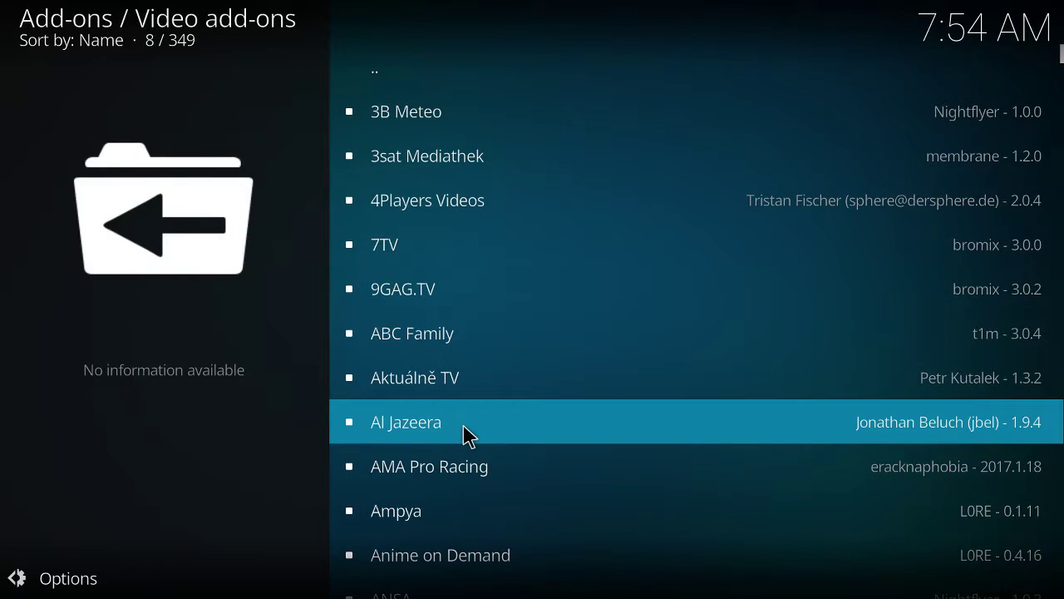
Find Exodus in the Video add-ons list and install it.
{"action": "scroll", "coordinate": [468, 432], "scroll_direction": "down", "scroll_amount": 9}
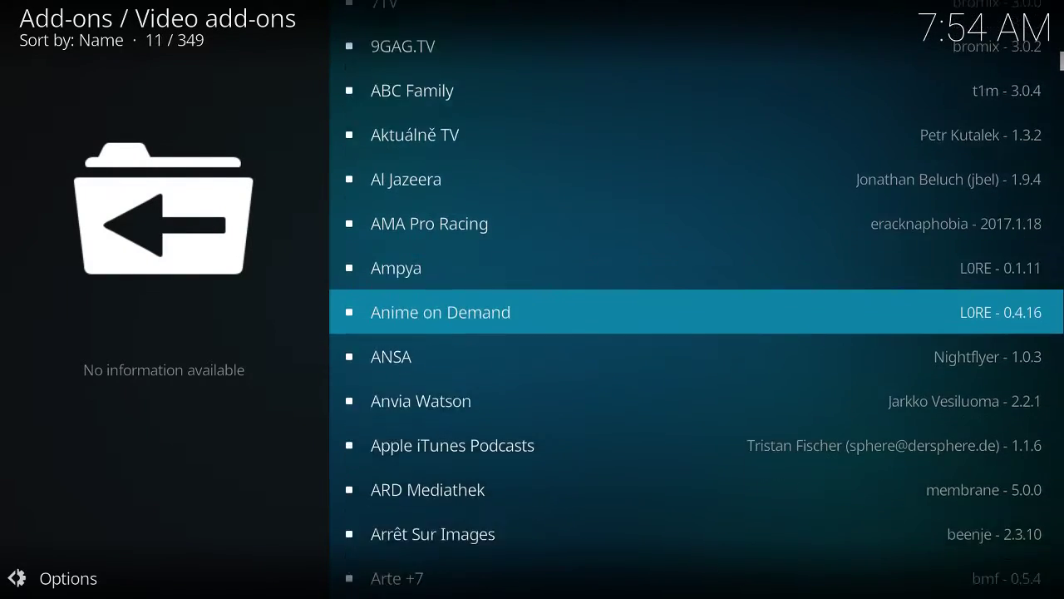
{"action": "scroll", "coordinate": [697, 316], "scroll_direction": "down", "scroll_amount": 20}
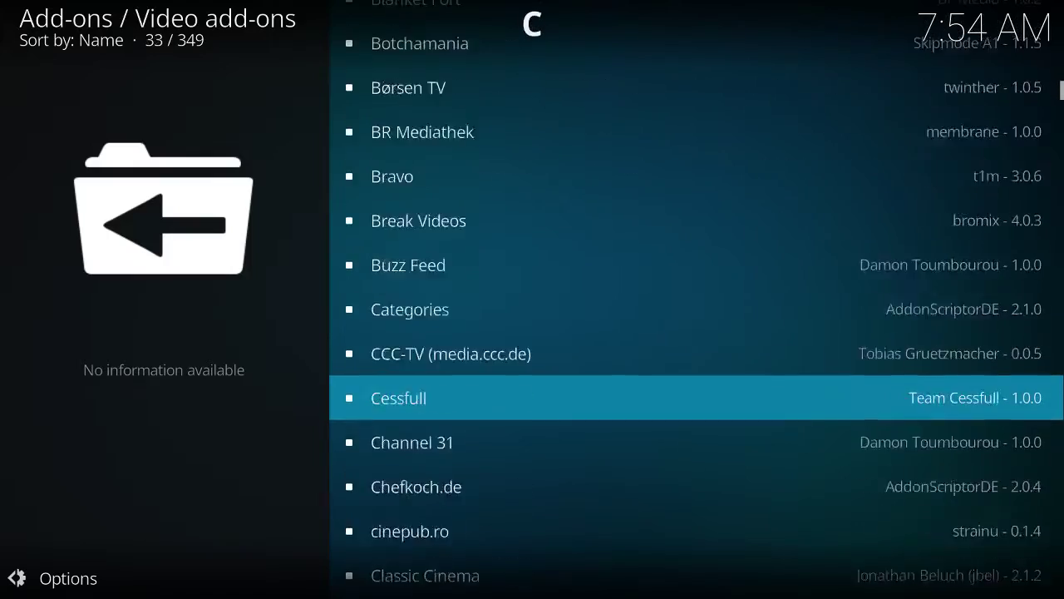
{"action": "scroll", "coordinate": [697, 316], "scroll_direction": "down", "scroll_amount": 13}
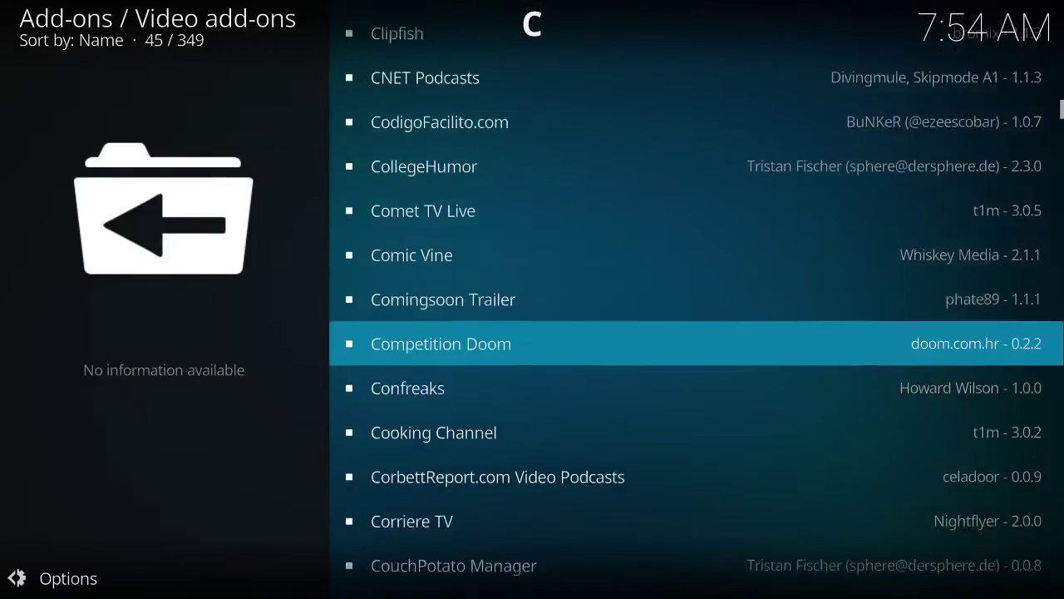
{"action": "scroll", "coordinate": [697, 316], "scroll_direction": "down", "scroll_amount": 11}
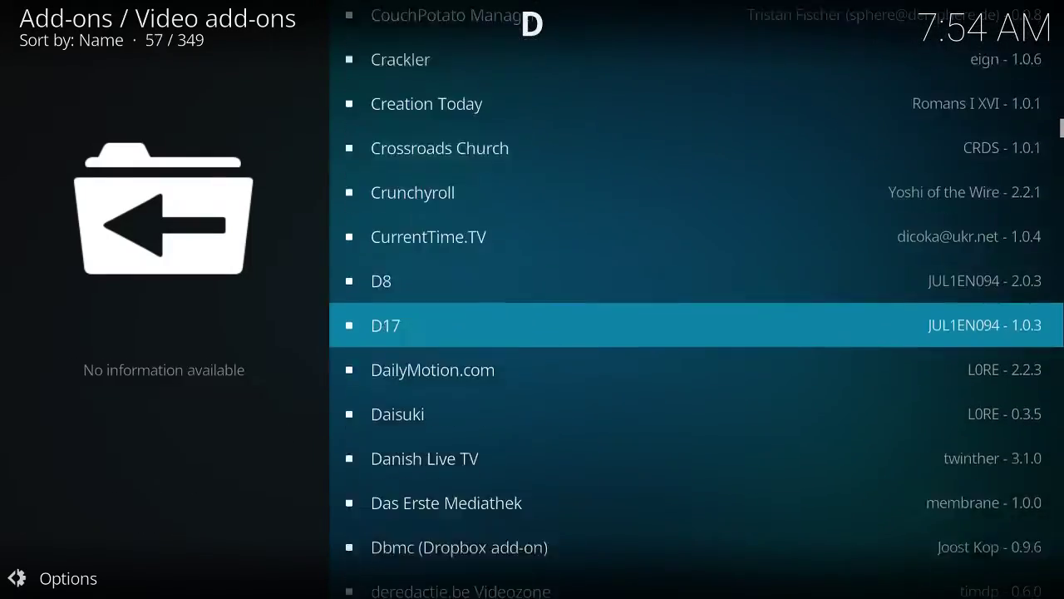
{"action": "scroll", "coordinate": [696, 316], "scroll_direction": "down", "scroll_amount": 11}
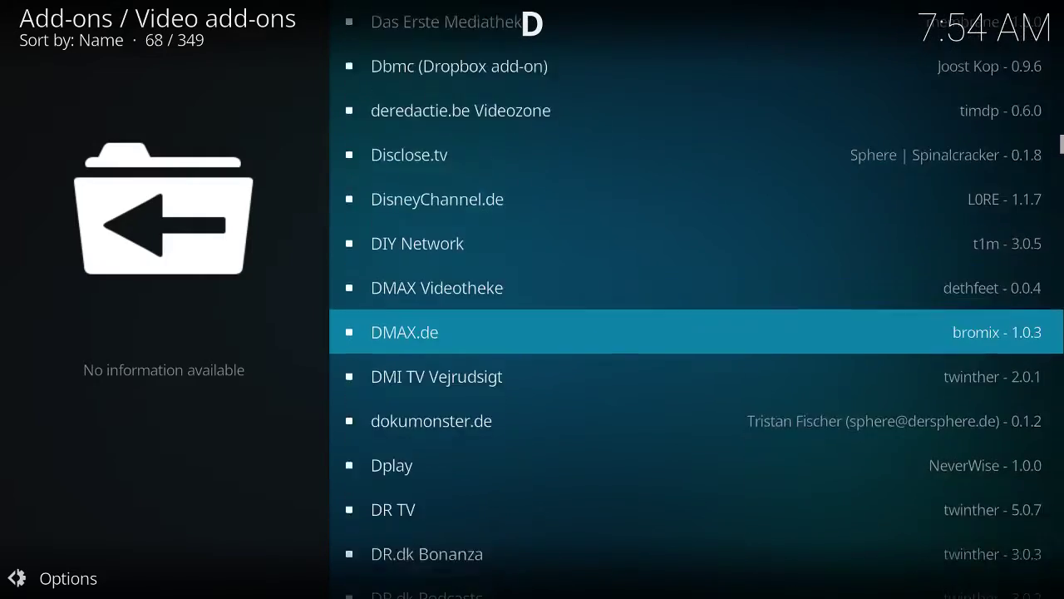
{"action": "scroll", "coordinate": [697, 316], "scroll_direction": "down", "scroll_amount": 11}
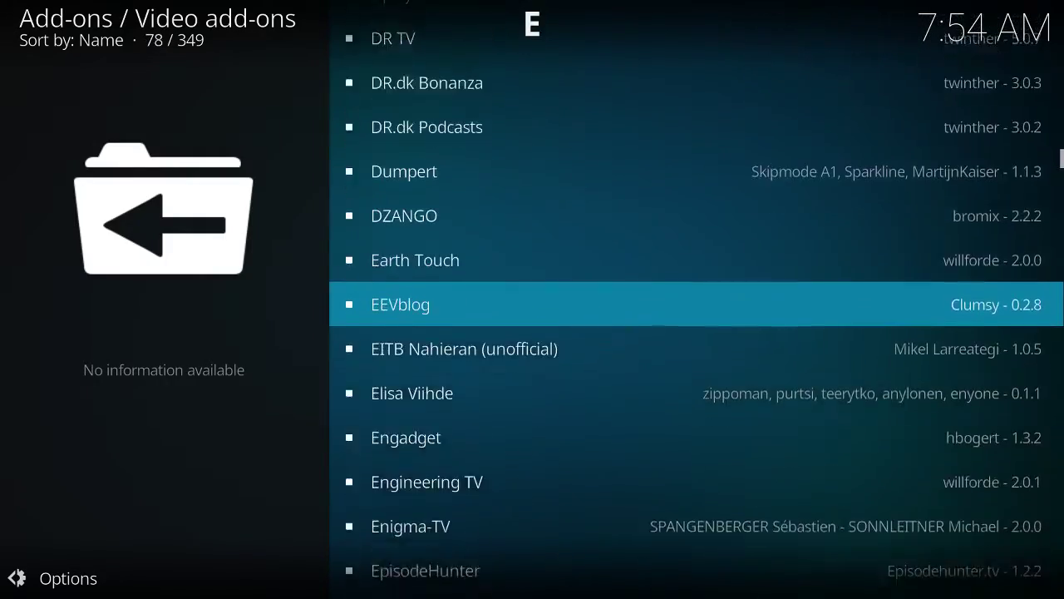
{"action": "scroll", "coordinate": [696, 316], "scroll_direction": "down", "scroll_amount": 5}
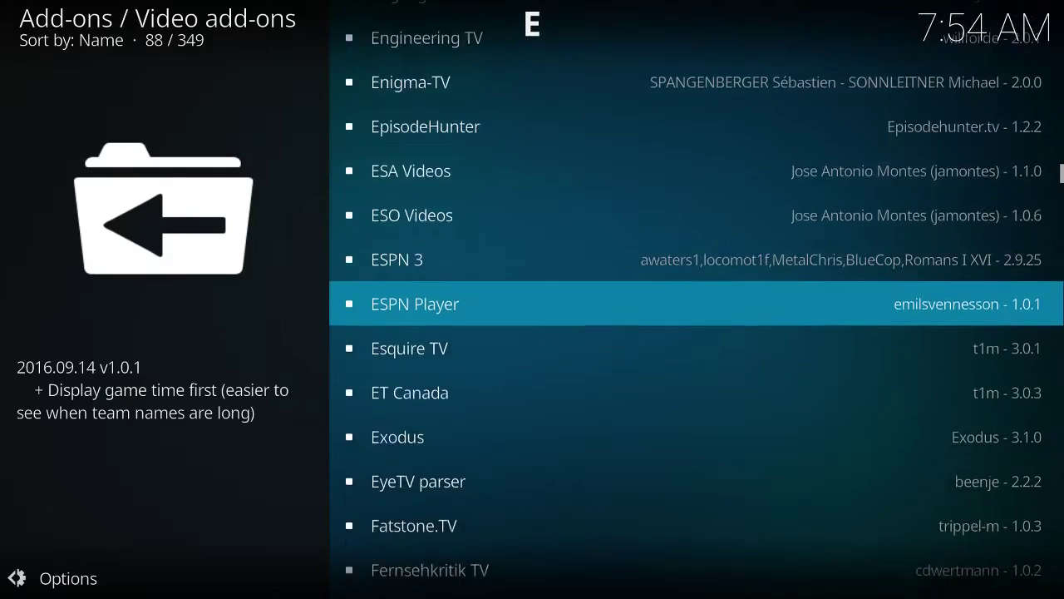
{"action": "scroll", "coordinate": [697, 316], "scroll_direction": "down", "scroll_amount": 2}
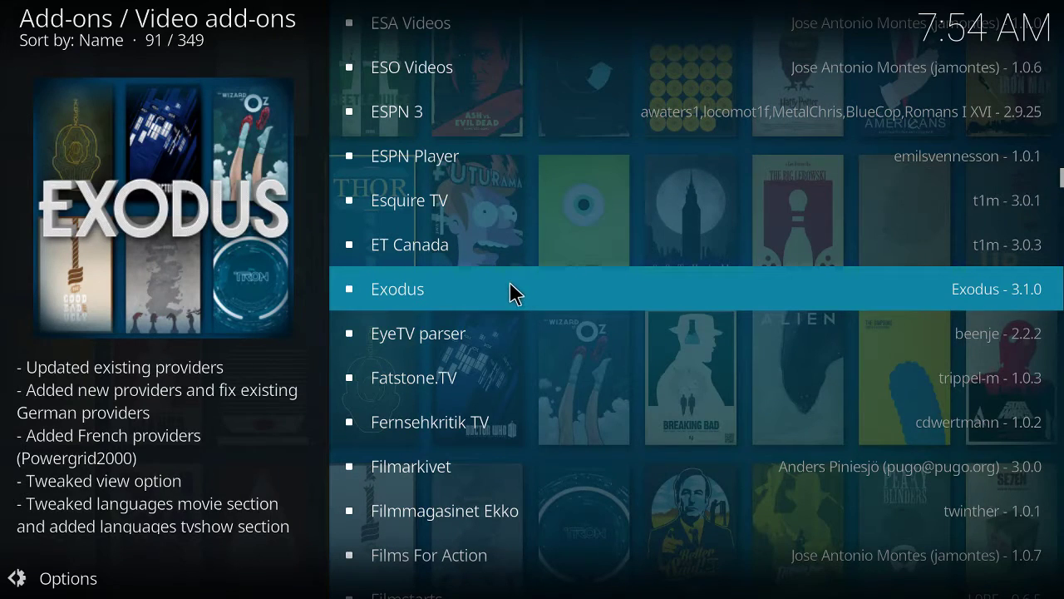
{"action": "left_click", "coordinate": [458, 295]}
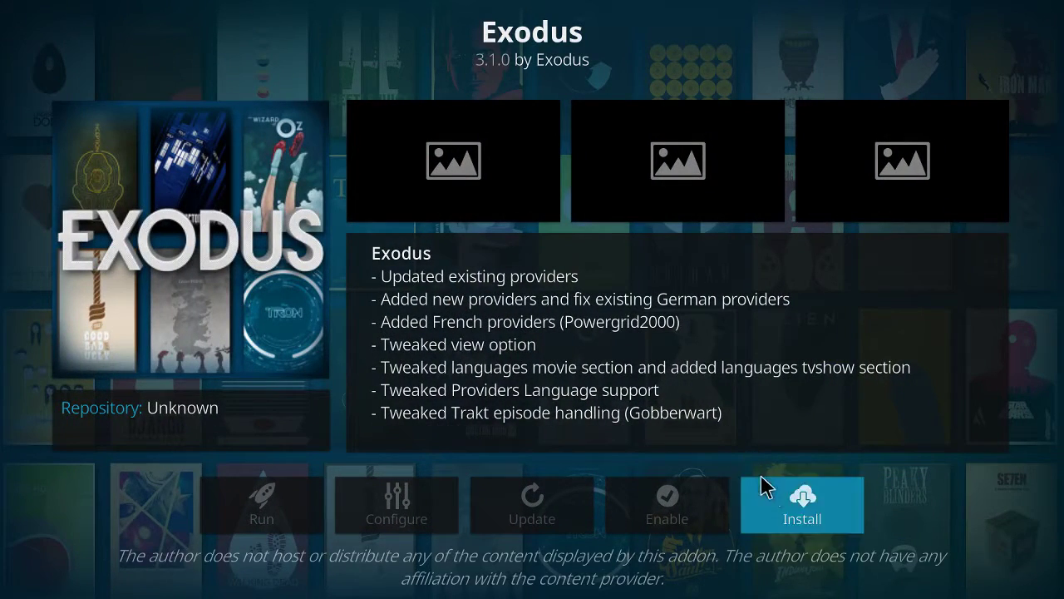
{"action": "left_click", "coordinate": [794, 509]}
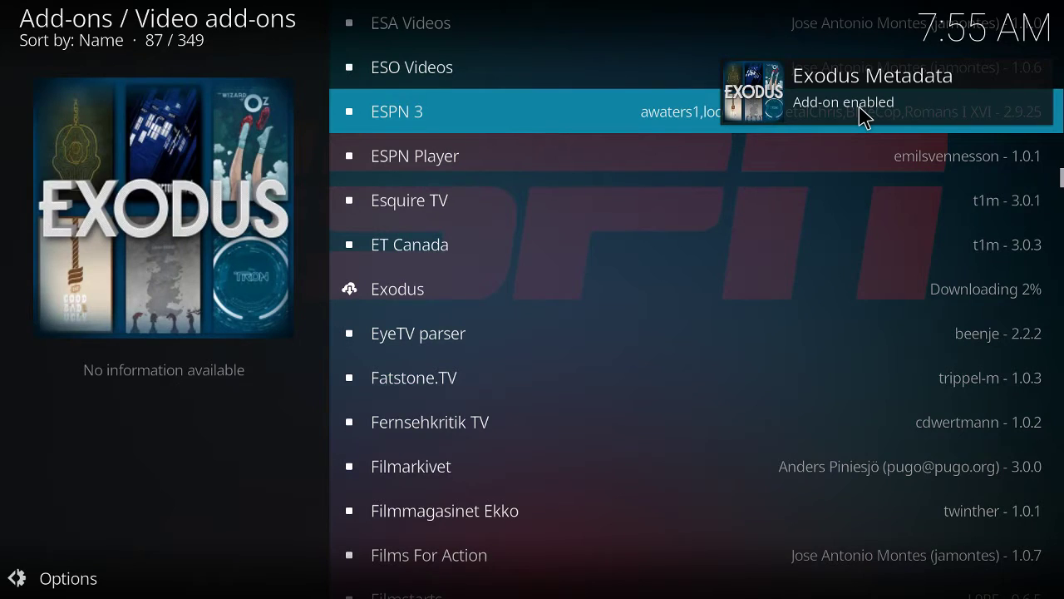
Leave the repository list of video add-ons and return to the main Add-ons screen.
{"action": "scroll", "coordinate": [863, 116], "scroll_direction": "up", "scroll_amount": 4}
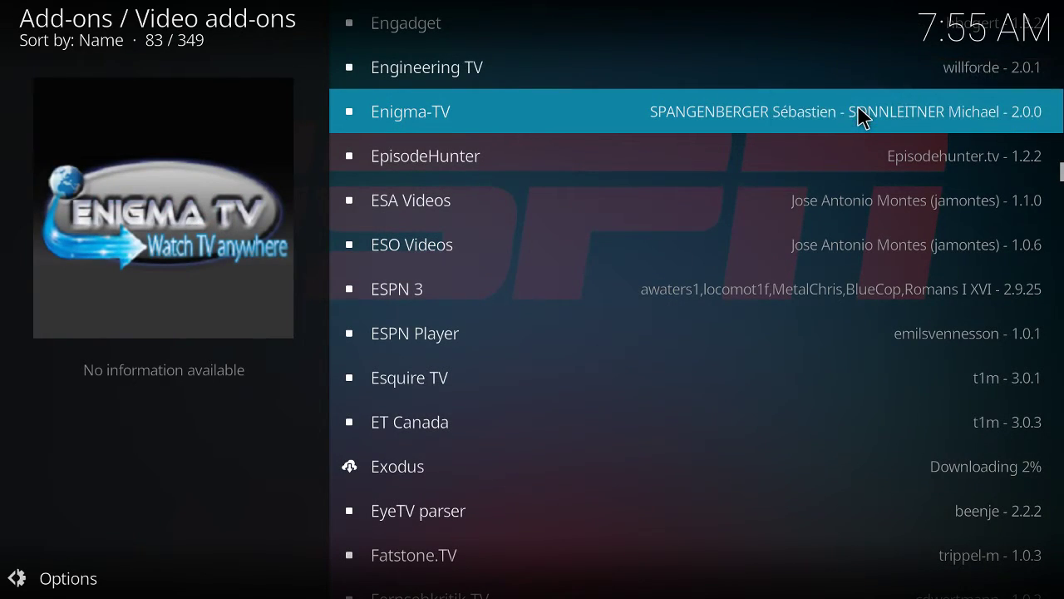
{"action": "scroll", "coordinate": [863, 116], "scroll_direction": "up", "scroll_amount": 4}
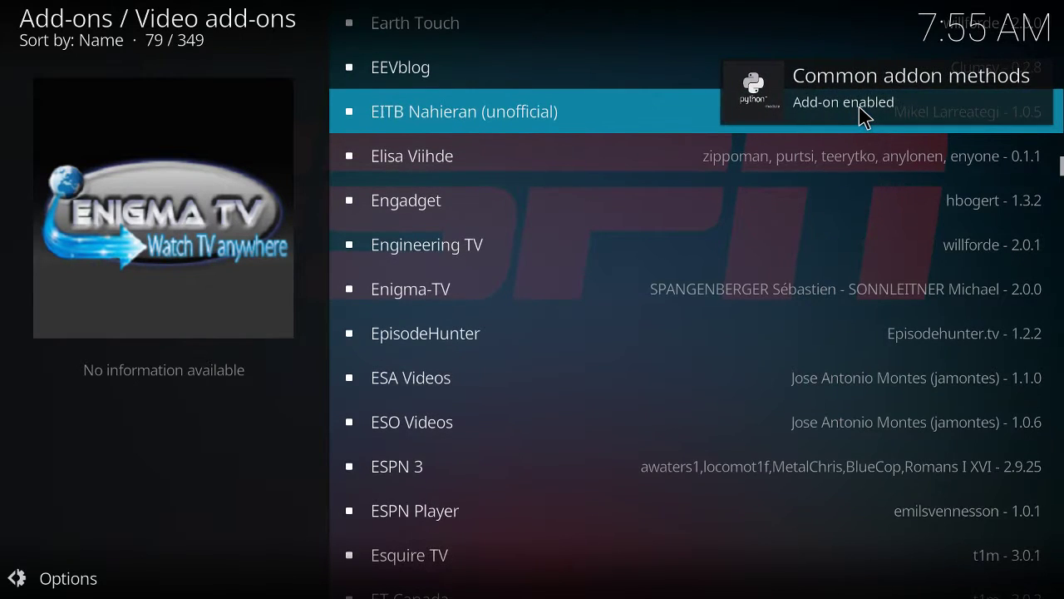
{"action": "scroll", "coordinate": [863, 117], "scroll_direction": "up", "scroll_amount": 4}
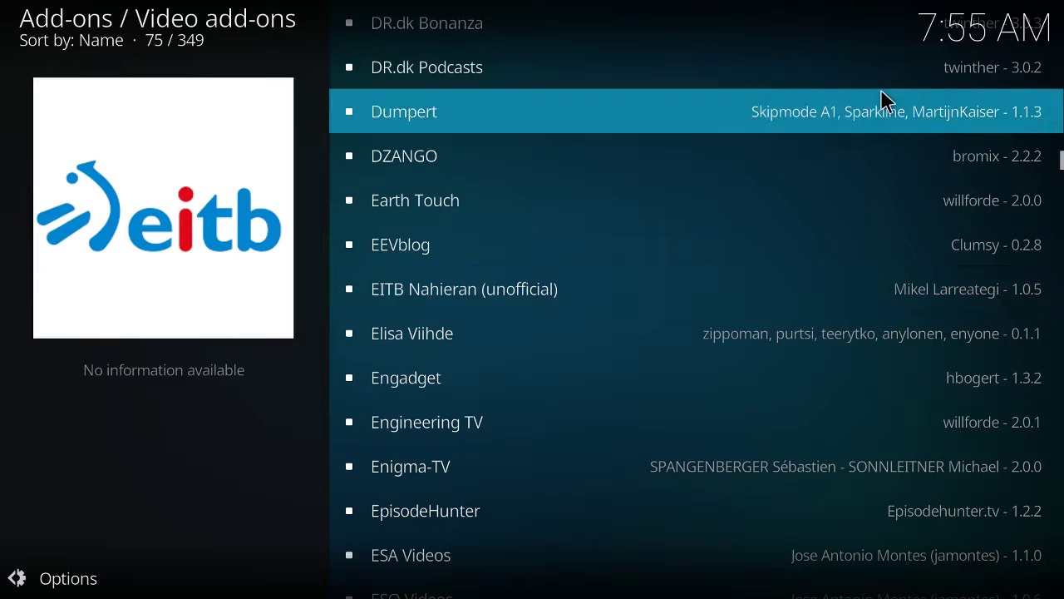
{"action": "left_click", "coordinate": [593, 197]}
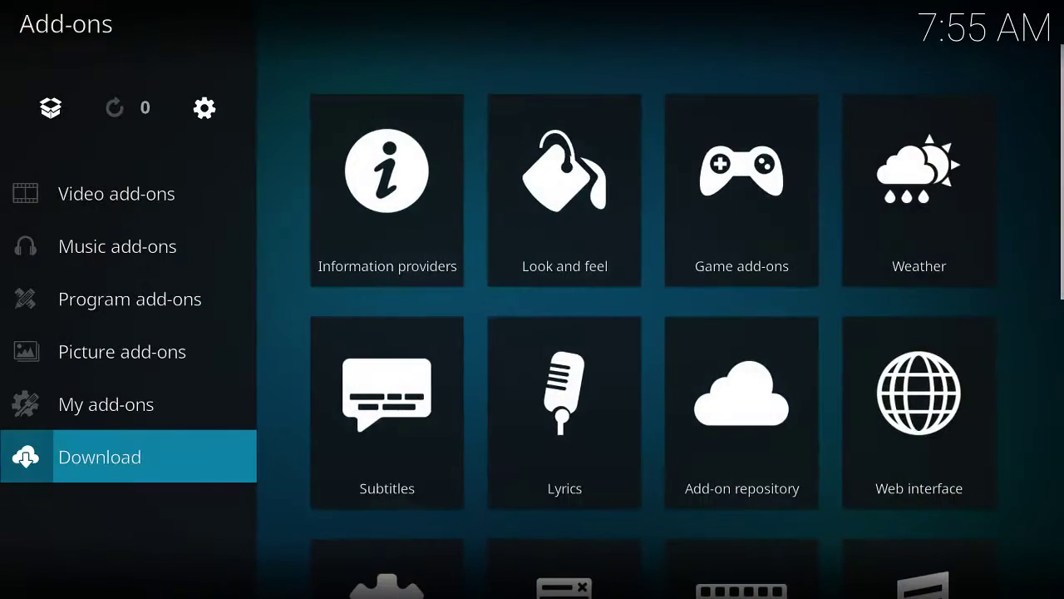
{"action": "right_click", "coordinate": [171, 161]}
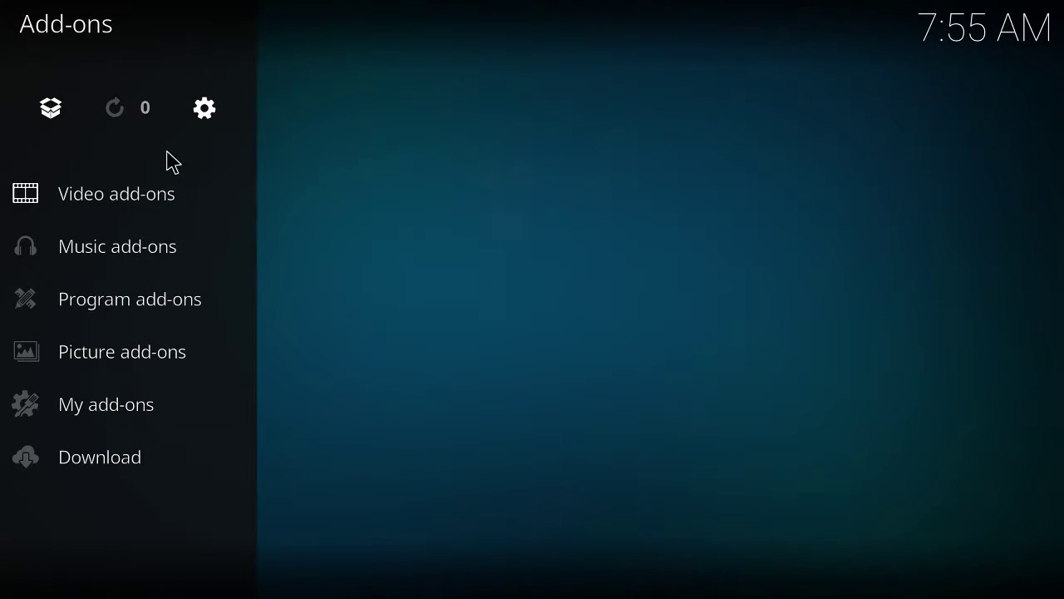
Check the installed Exodus entry among the video add-ons, then view the Profile settings from the system settings.
{"action": "right_click", "coordinate": [226, 163]}
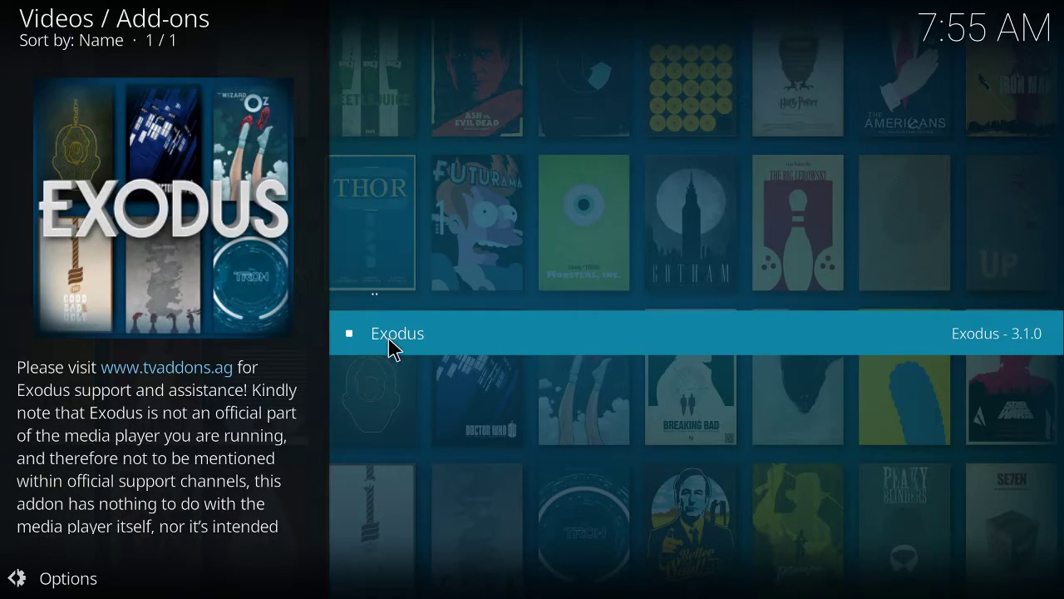
{"action": "key", "text": "Escape"}
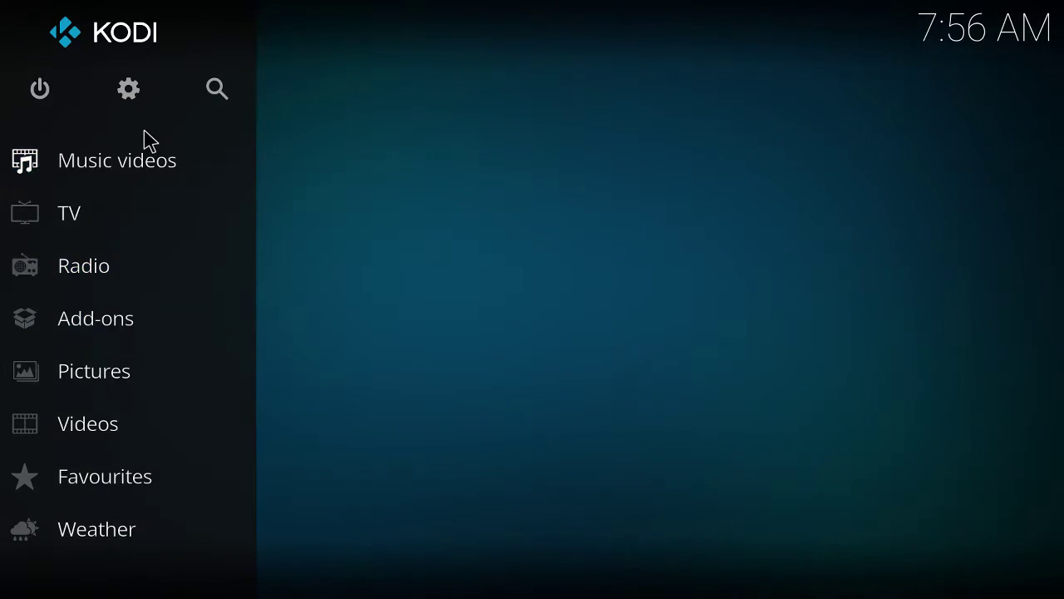
{"action": "left_click", "coordinate": [129, 89]}
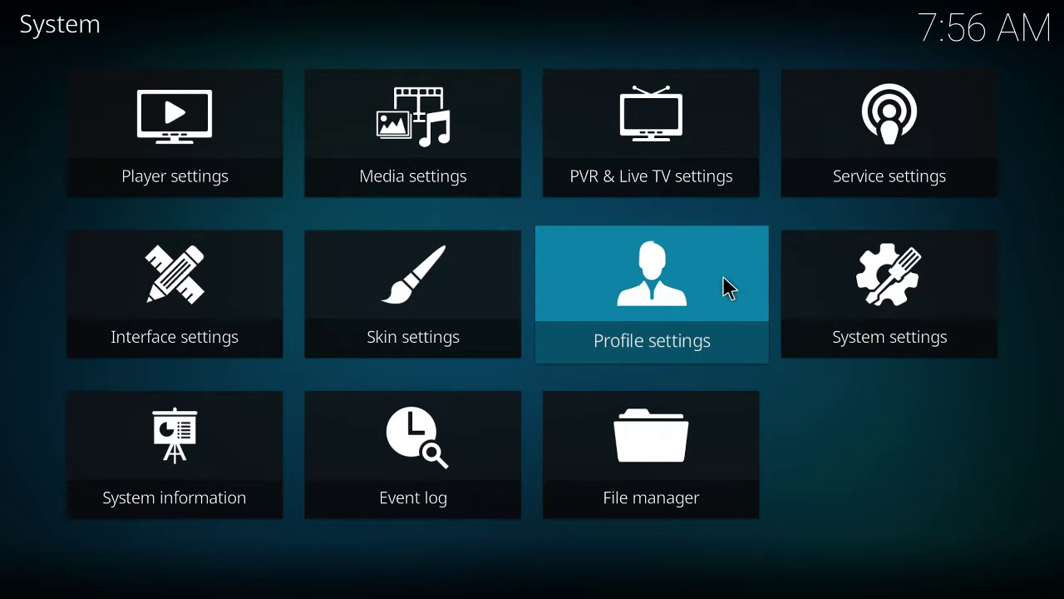
{"action": "left_click", "coordinate": [699, 279]}
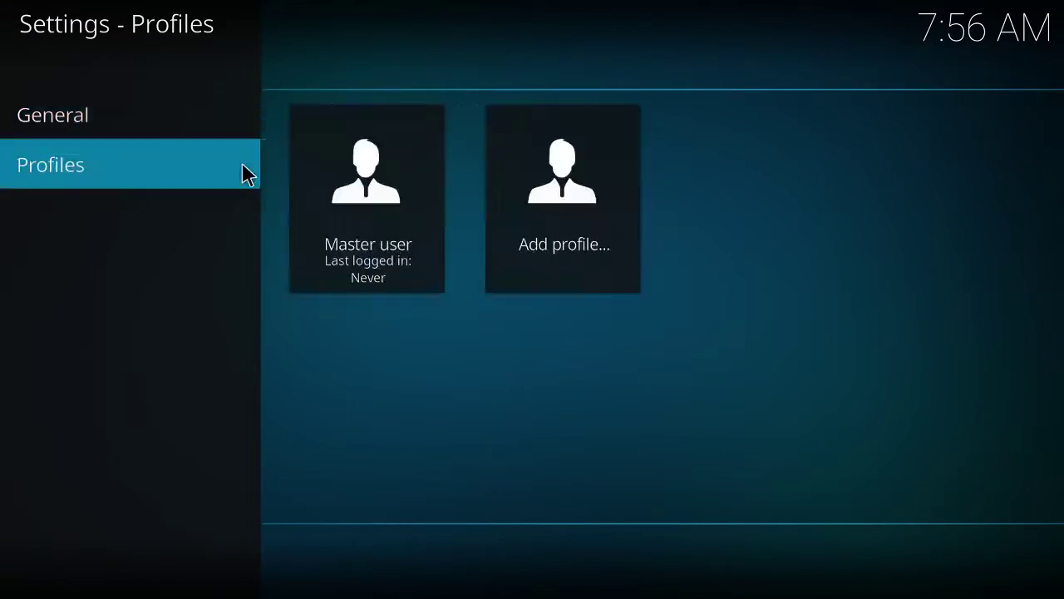
{"action": "right_click", "coordinate": [178, 74]}
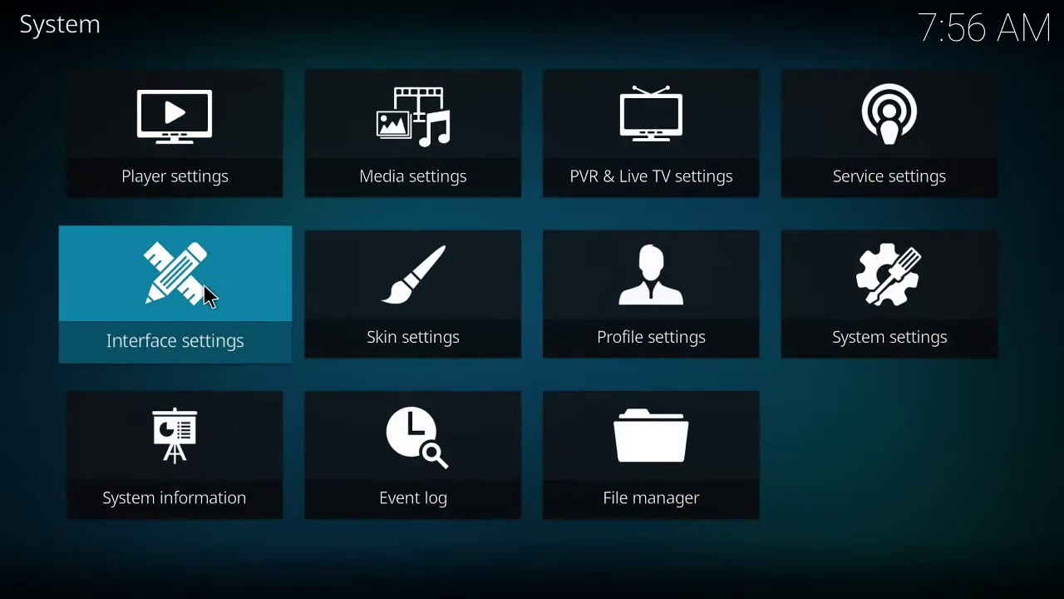
Examine the Interface settings, including the Dim screensaver's options and the Master lock category.
{"action": "left_click", "coordinate": [207, 295]}
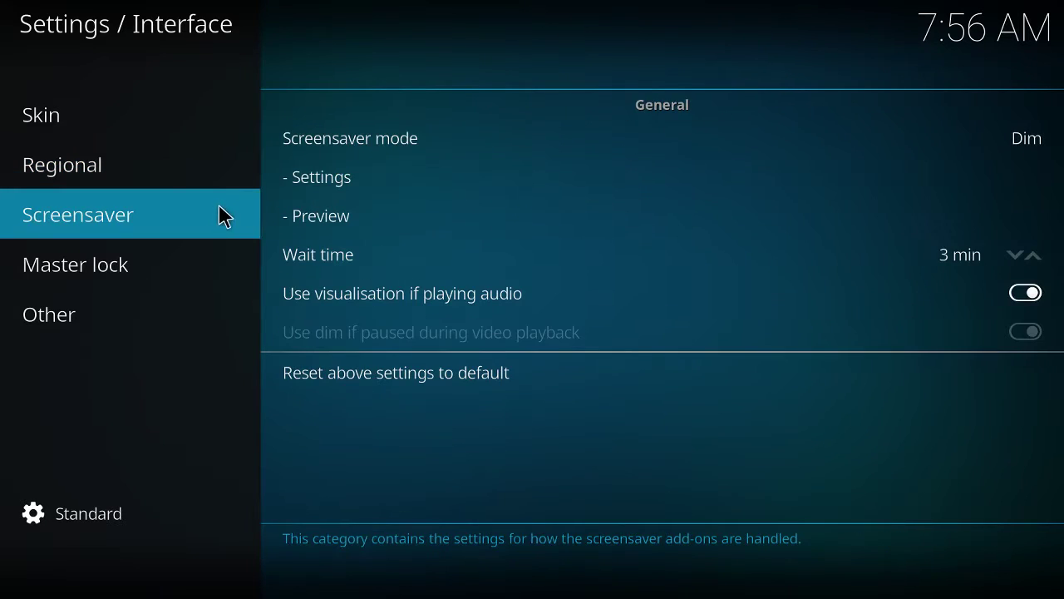
{"action": "left_click", "coordinate": [327, 188]}
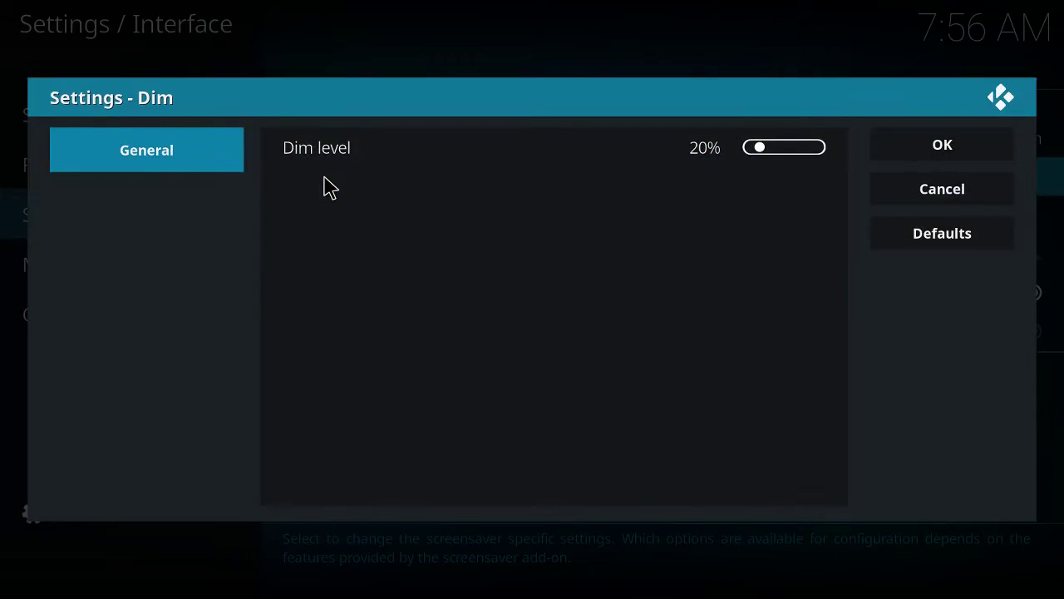
{"action": "left_click", "coordinate": [913, 189]}
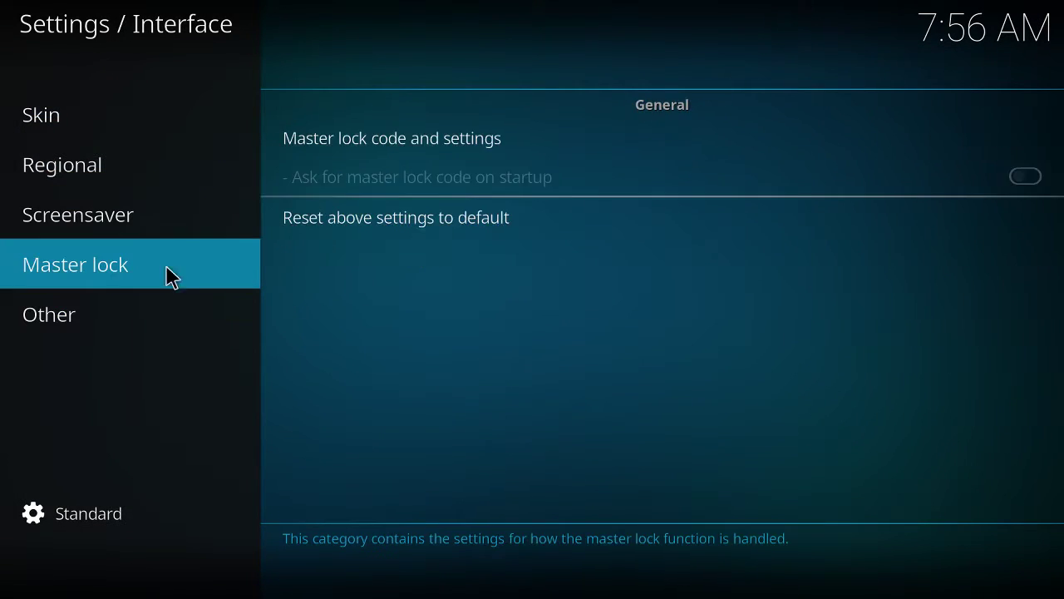
{"action": "right_click", "coordinate": [202, 135]}
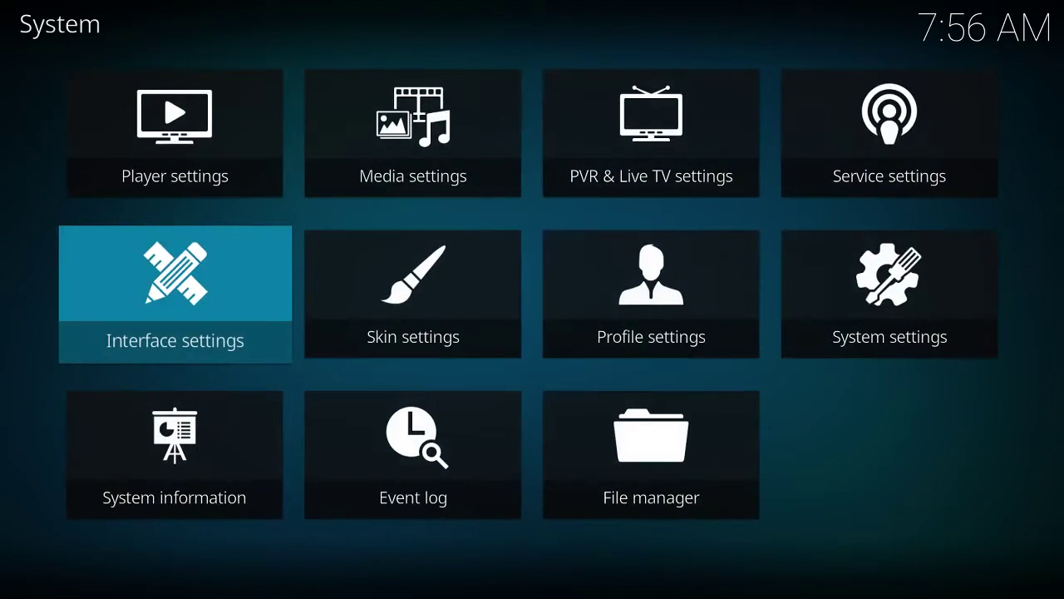
Review the General, Videos and Library categories of the Media settings, including the list of video sources.
{"action": "left_click", "coordinate": [347, 129]}
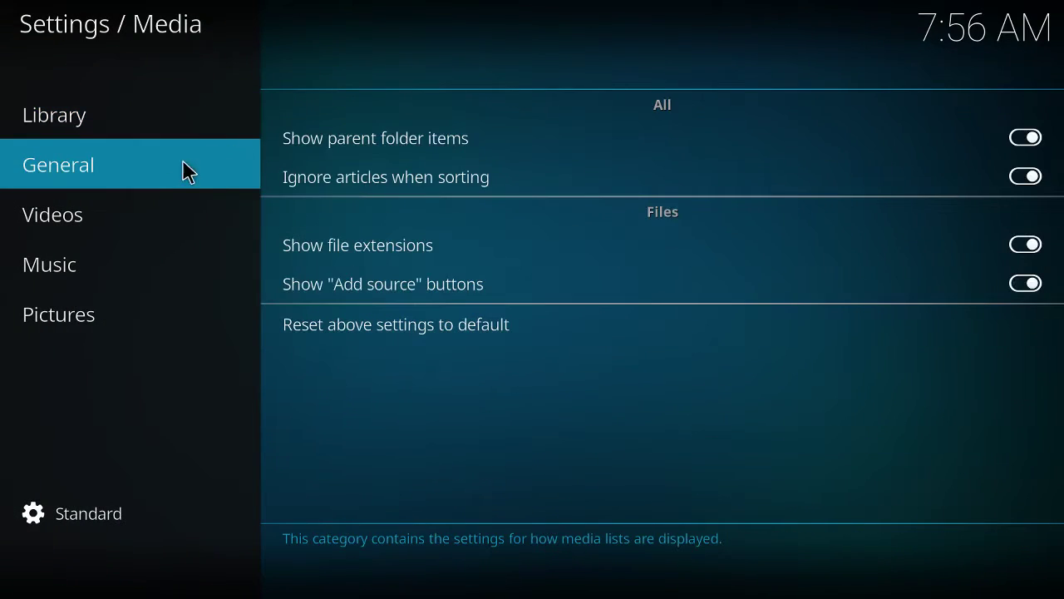
{"action": "mouse_move", "coordinate": [141, 213]}
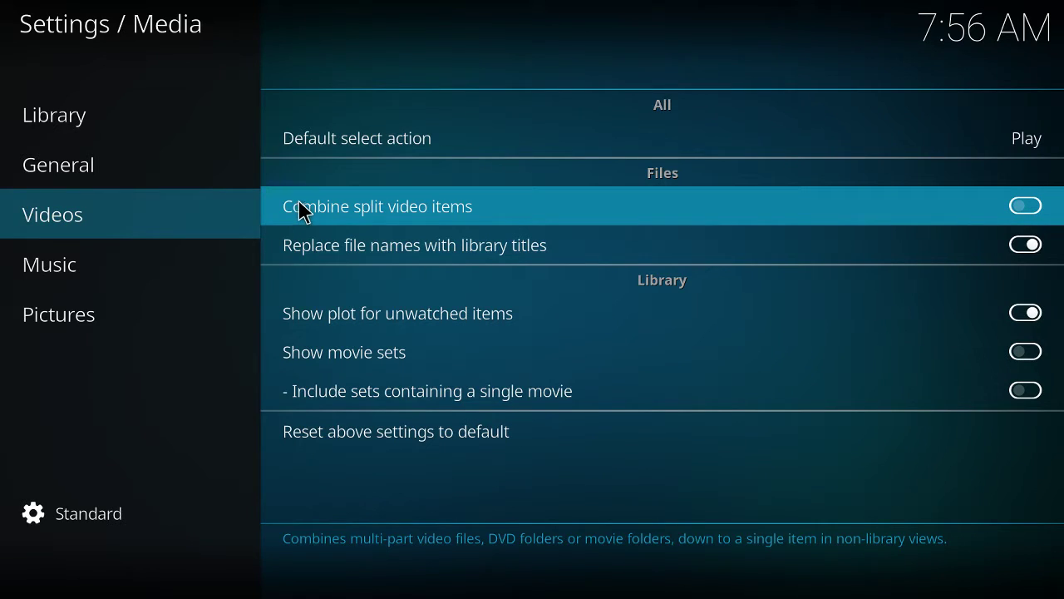
{"action": "mouse_move", "coordinate": [131, 136]}
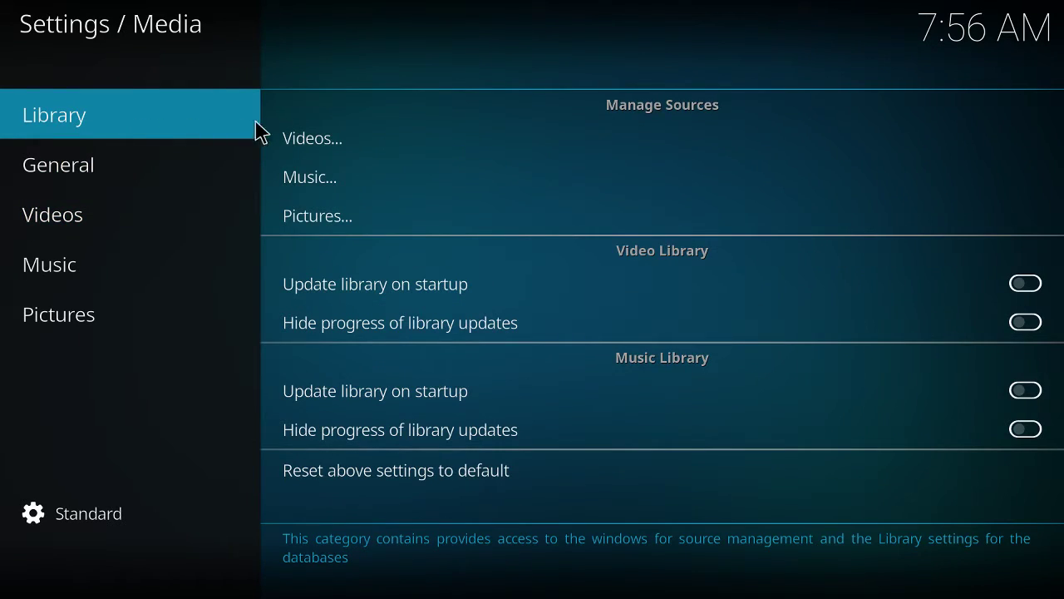
{"action": "left_click", "coordinate": [342, 133]}
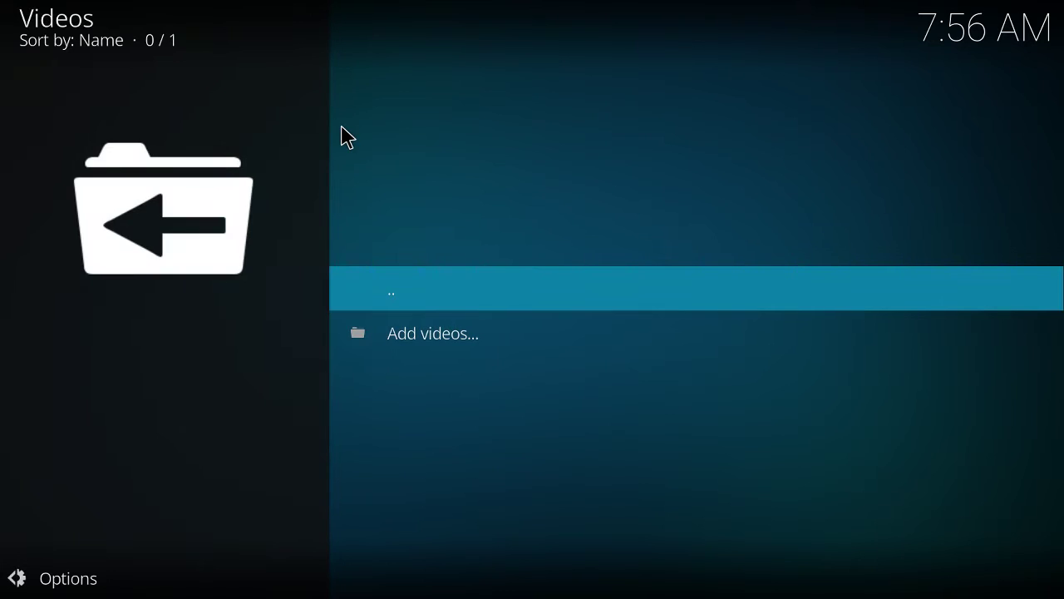
{"action": "left_click", "coordinate": [435, 291]}
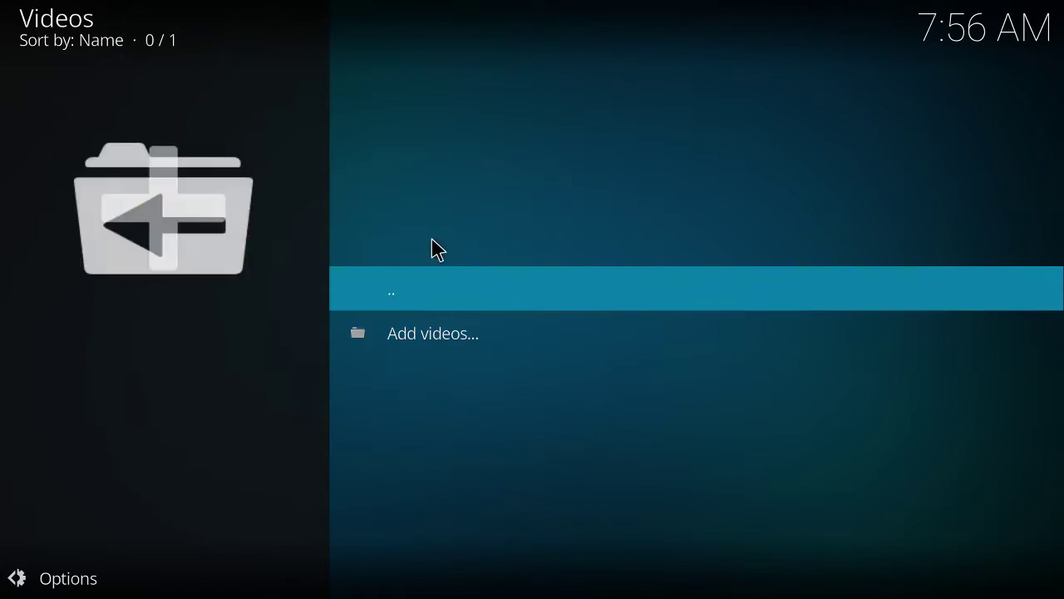
{"action": "mouse_move", "coordinate": [203, 191]}
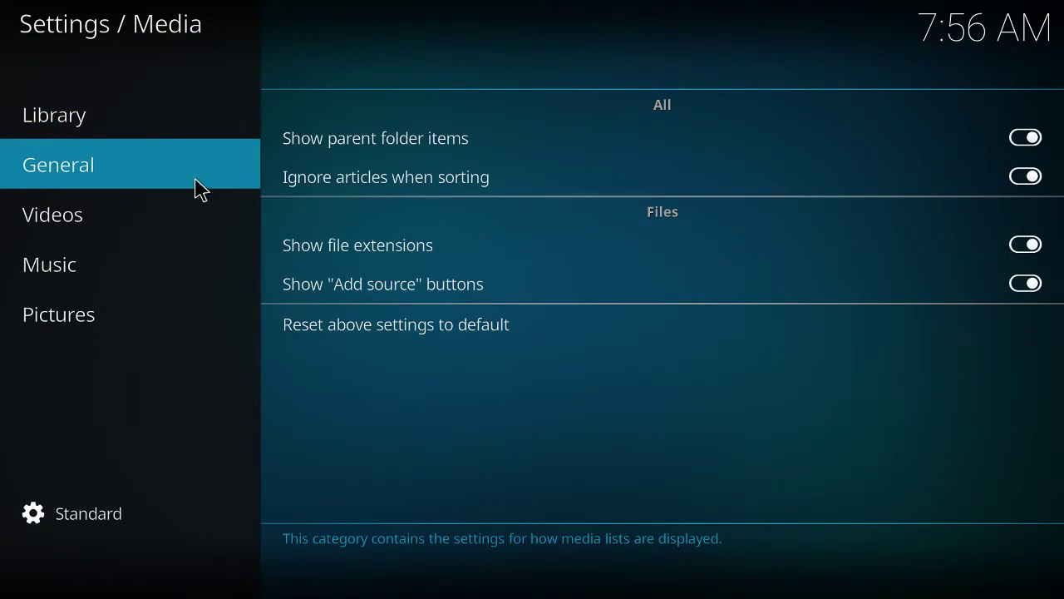
Enable Update library on startup for the Video Library and return to the home screen.
{"action": "mouse_move", "coordinate": [194, 143]}
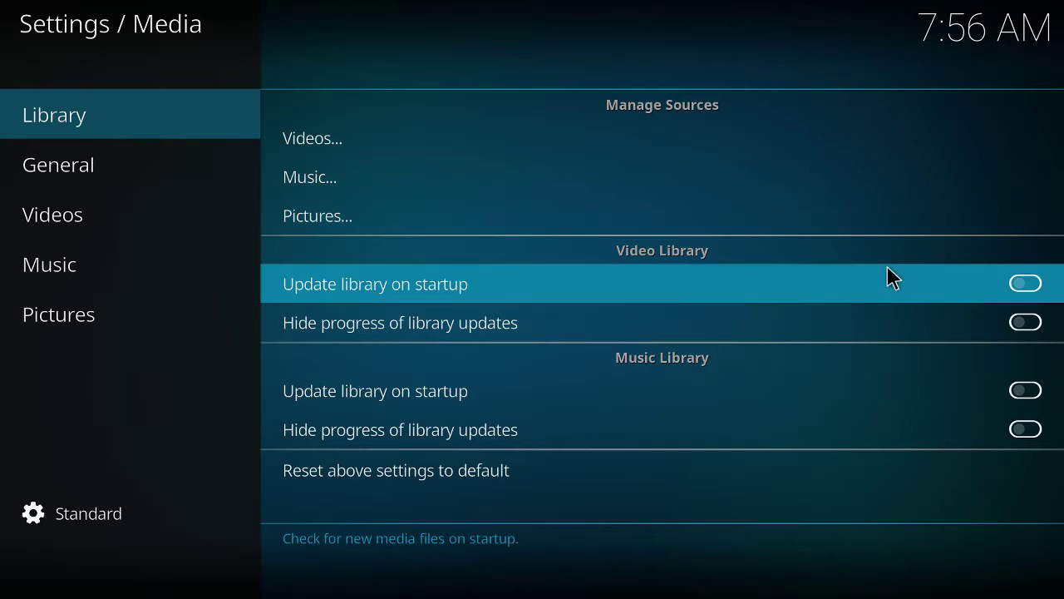
{"action": "left_click", "coordinate": [1033, 283]}
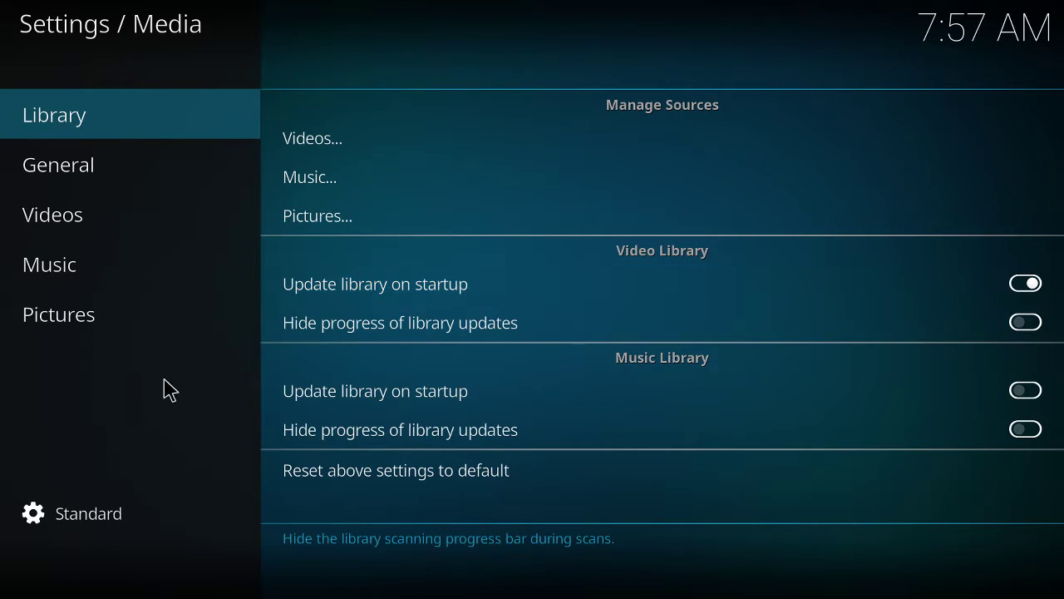
{"action": "key", "text": "Escape"}
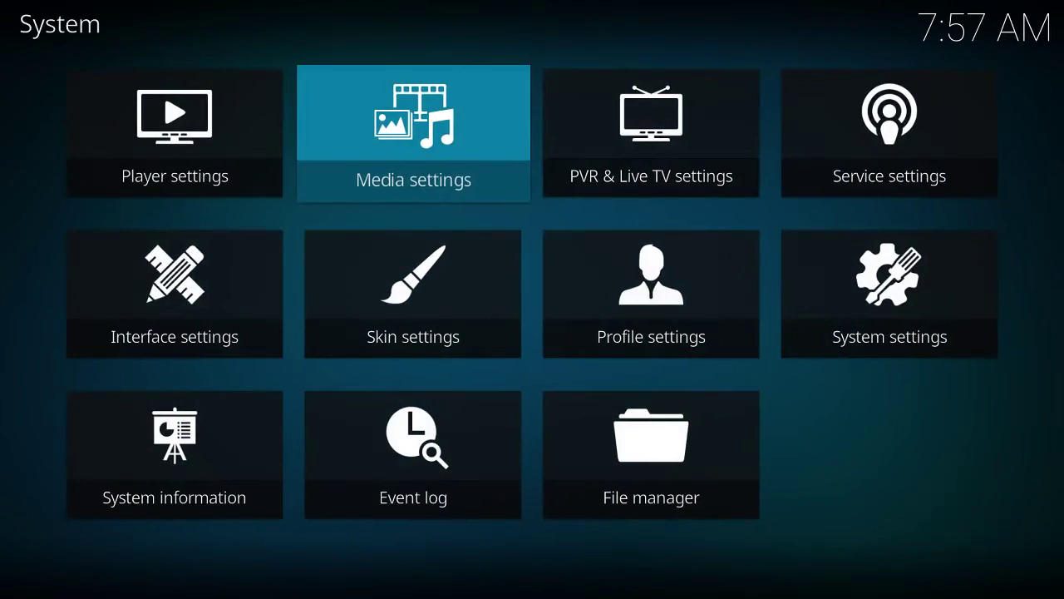
{"action": "key", "text": "Escape"}
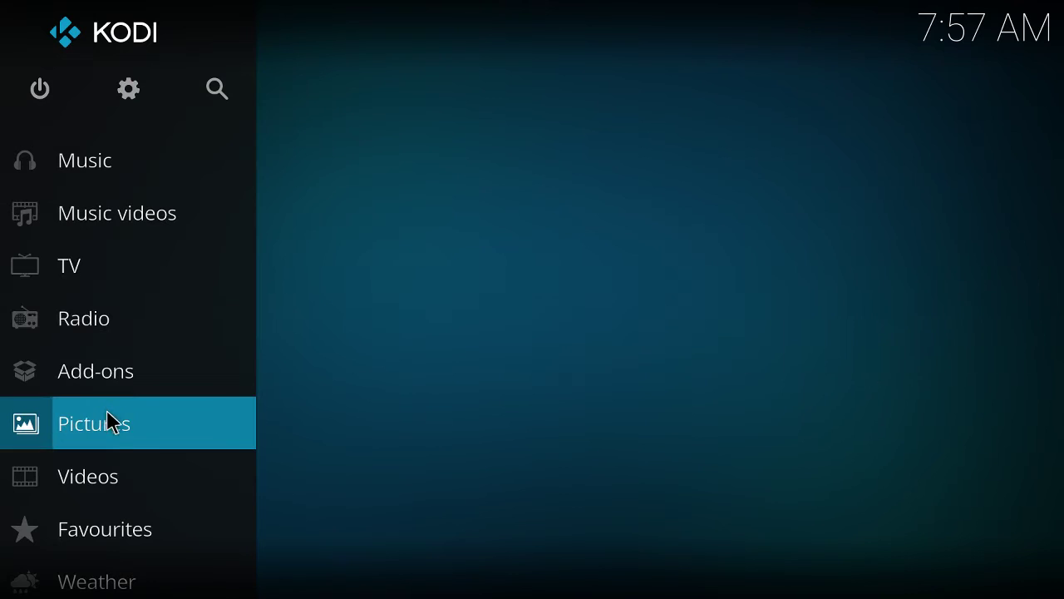
Open the Exodus add-on from the video add-ons in the Videos section.
{"action": "mouse_move", "coordinate": [81, 481]}
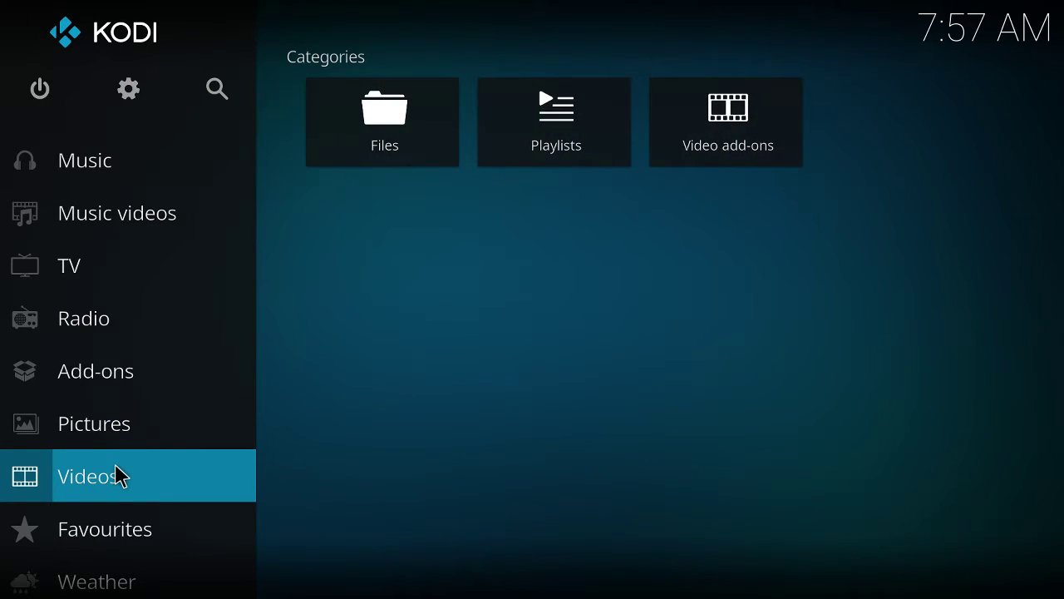
{"action": "left_click", "coordinate": [117, 476]}
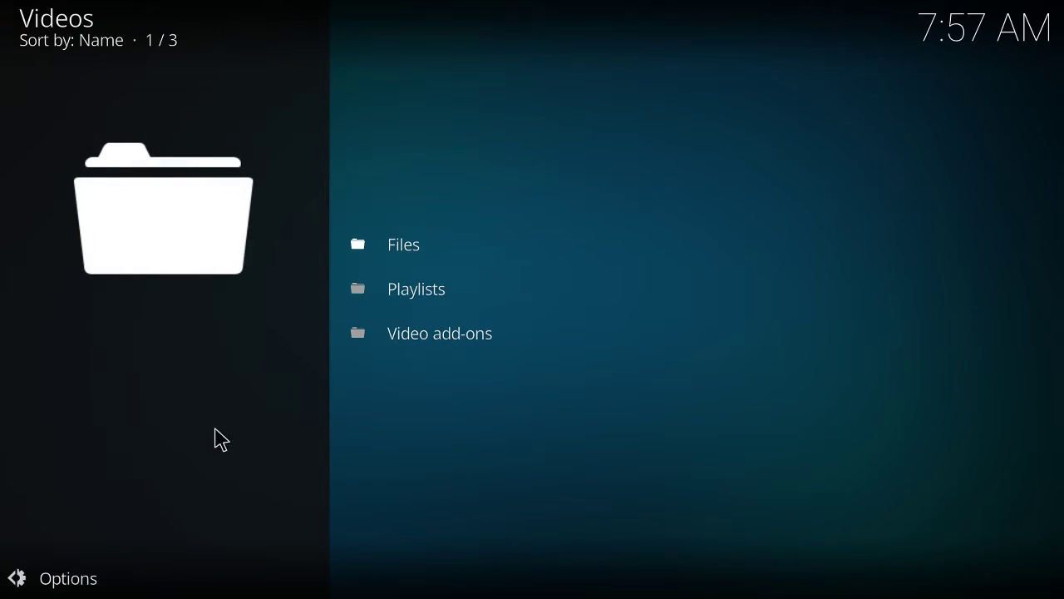
{"action": "right_click", "coordinate": [454, 358]}
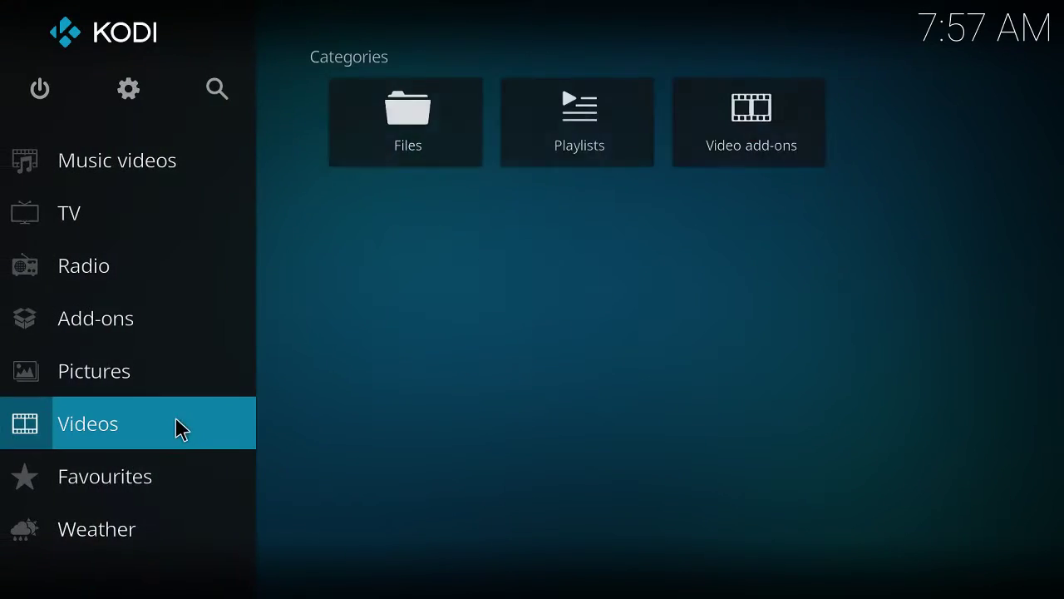
{"action": "left_click", "coordinate": [154, 445]}
{"action": "left_click", "coordinate": [396, 346]}
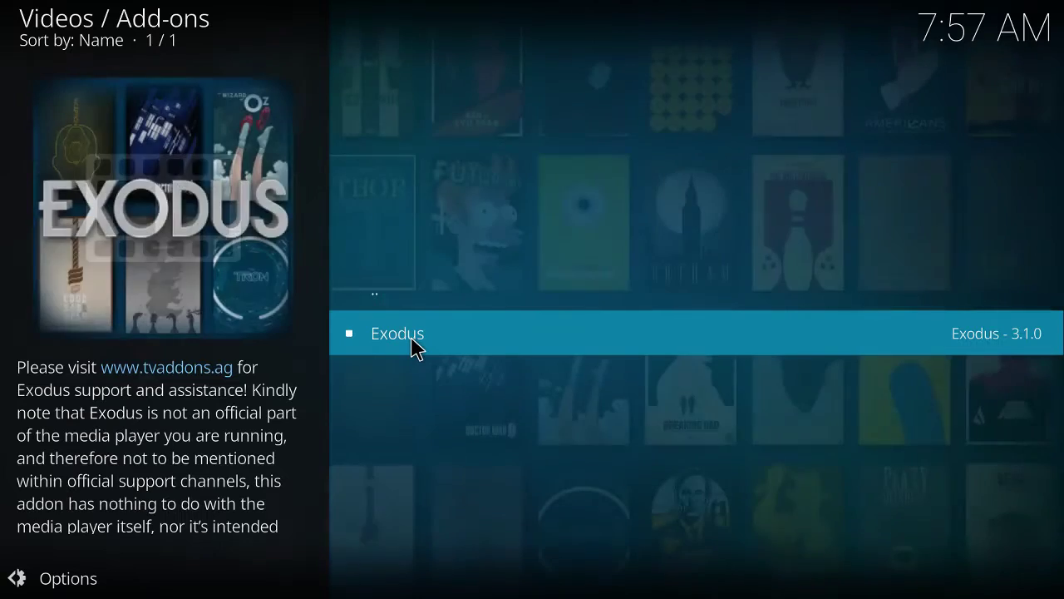
{"action": "left_click", "coordinate": [420, 337]}
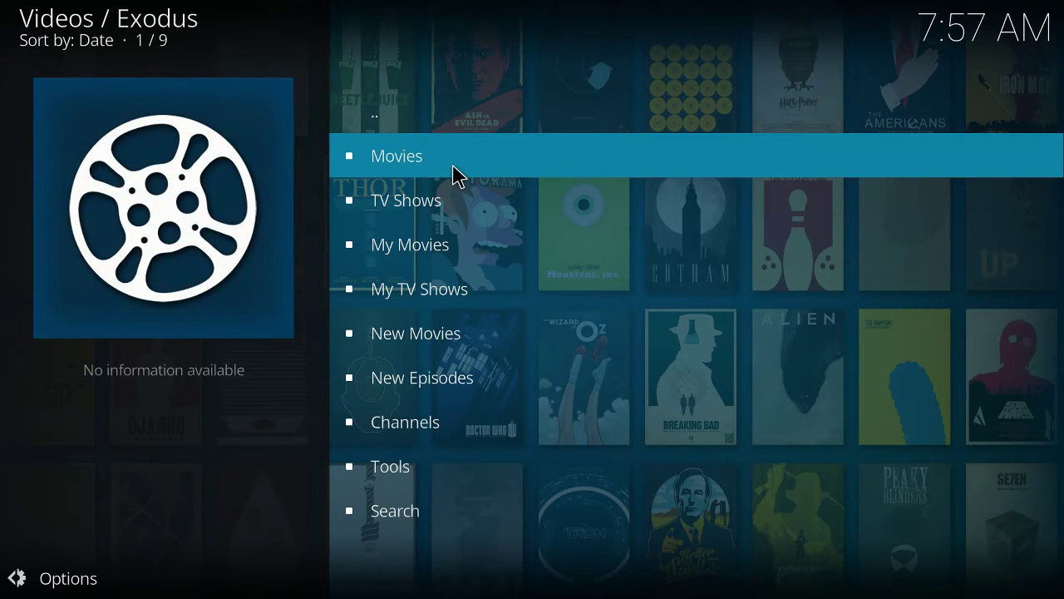
Browse the Oscar Winners list in the Exodus Movies category and return to the home screen.
{"action": "left_click", "coordinate": [460, 176]}
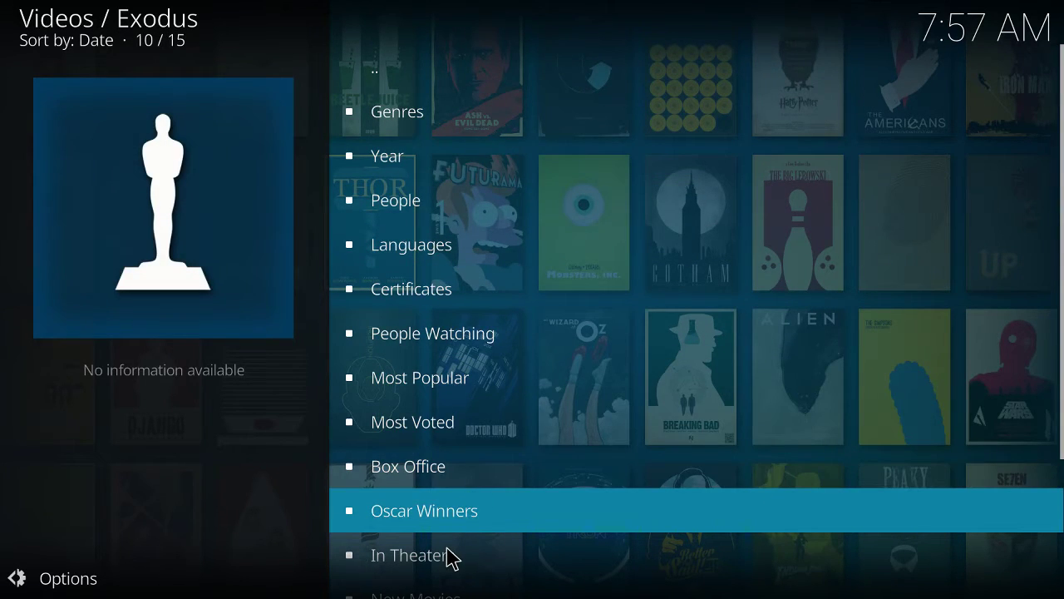
{"action": "left_click", "coordinate": [449, 557]}
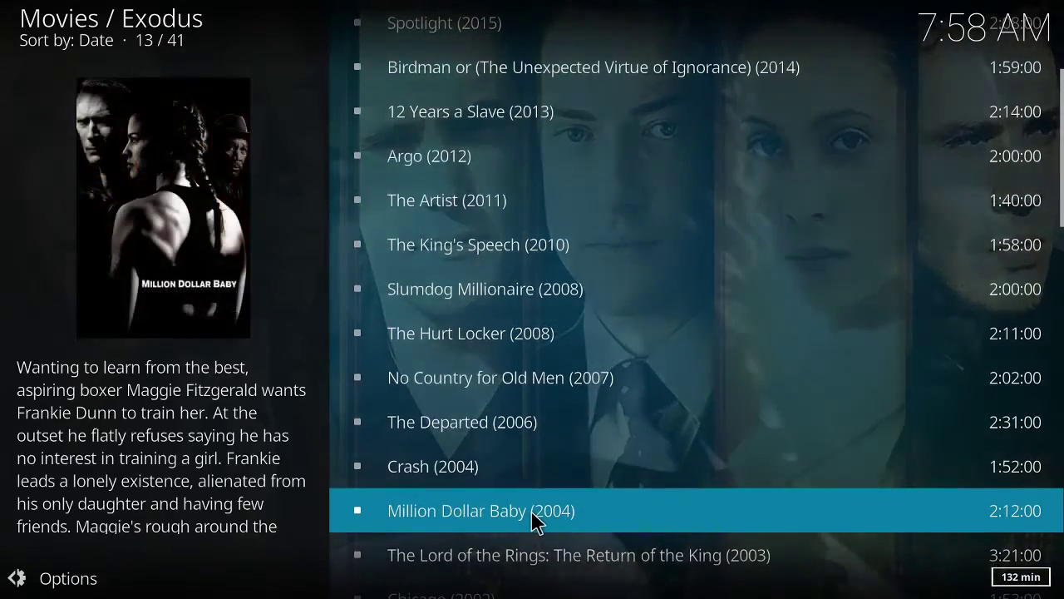
{"action": "key", "text": "Escape"}
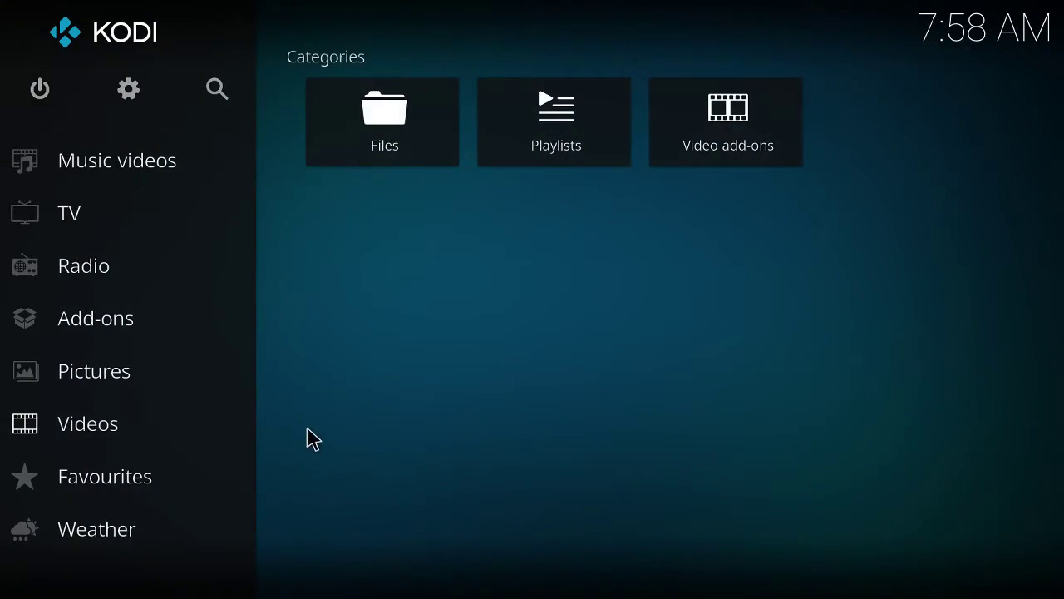
Reopen Exodus from the video add-ons and open the In Theaters list in its Movies category.
{"action": "left_click", "coordinate": [170, 425]}
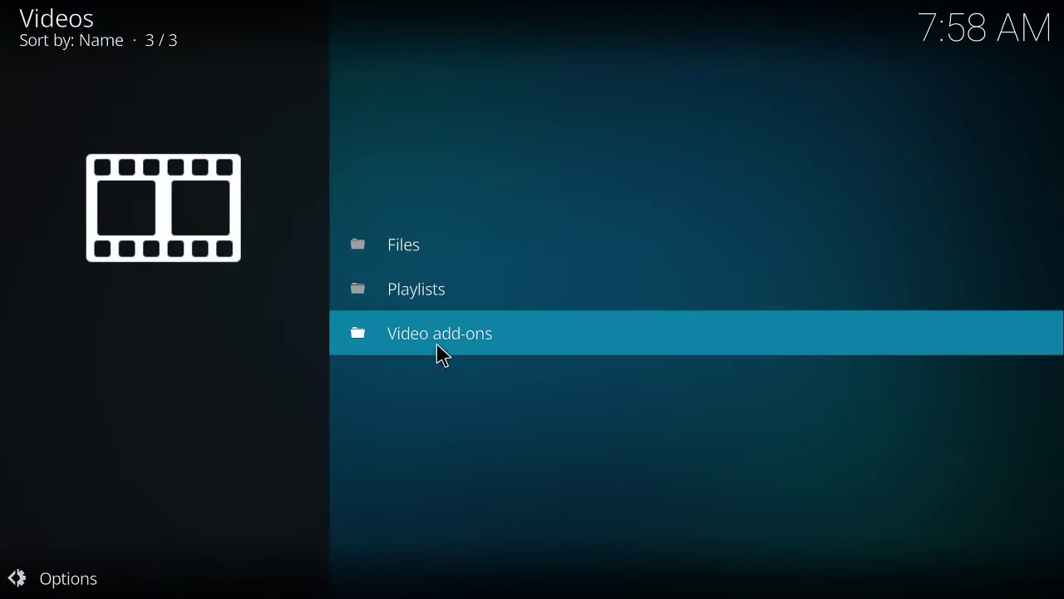
{"action": "left_click", "coordinate": [437, 342]}
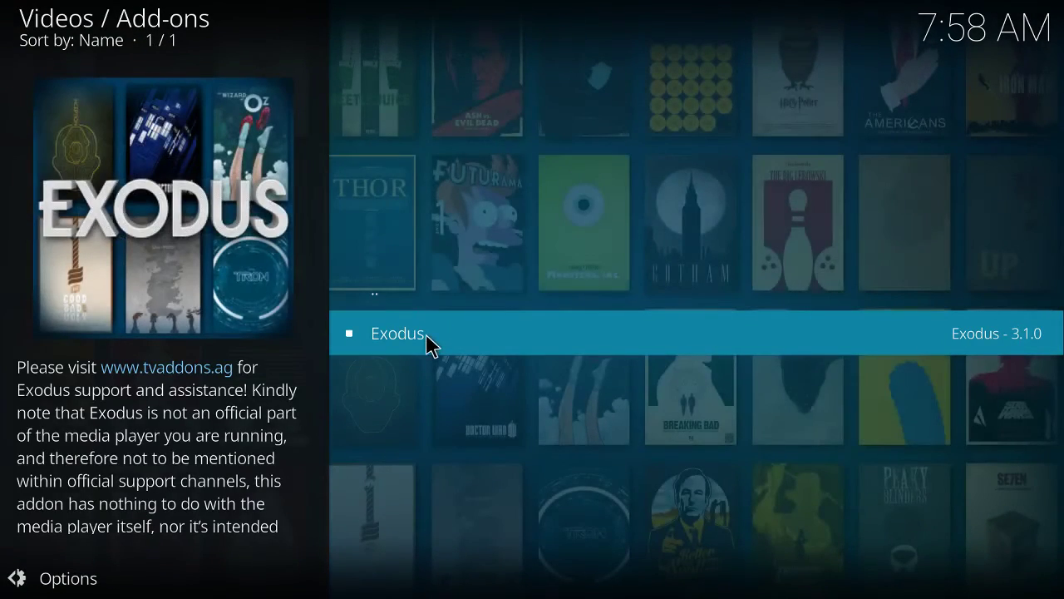
{"action": "left_click", "coordinate": [427, 338]}
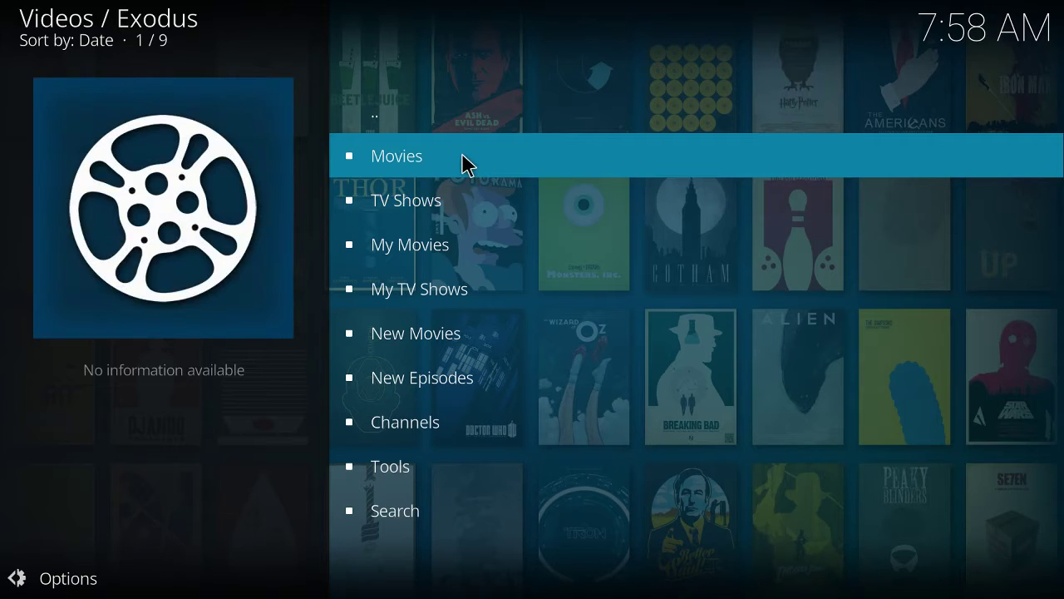
{"action": "left_click", "coordinate": [465, 160]}
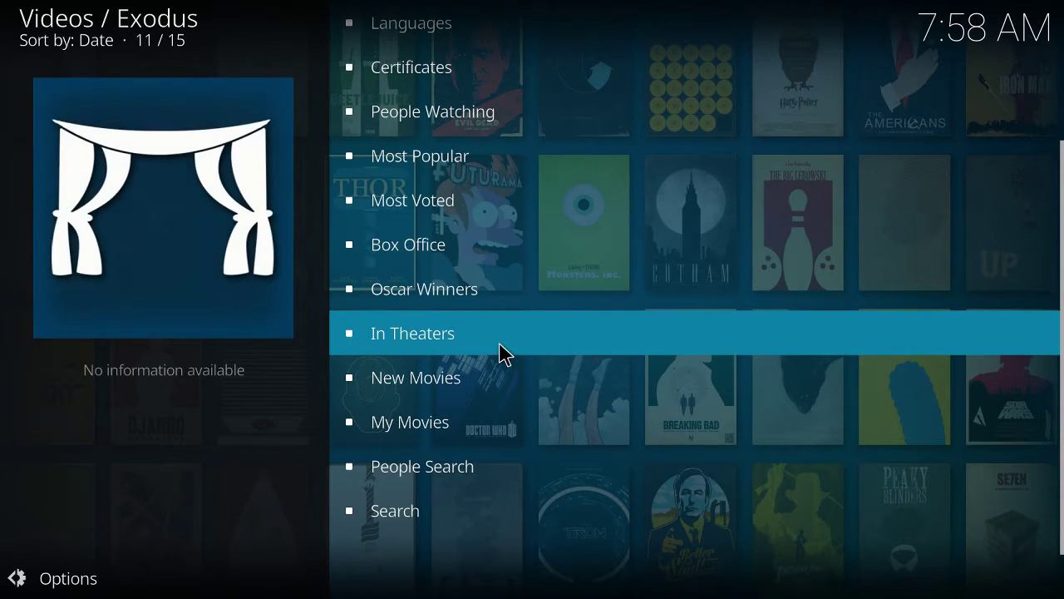
{"action": "left_click", "coordinate": [501, 346]}
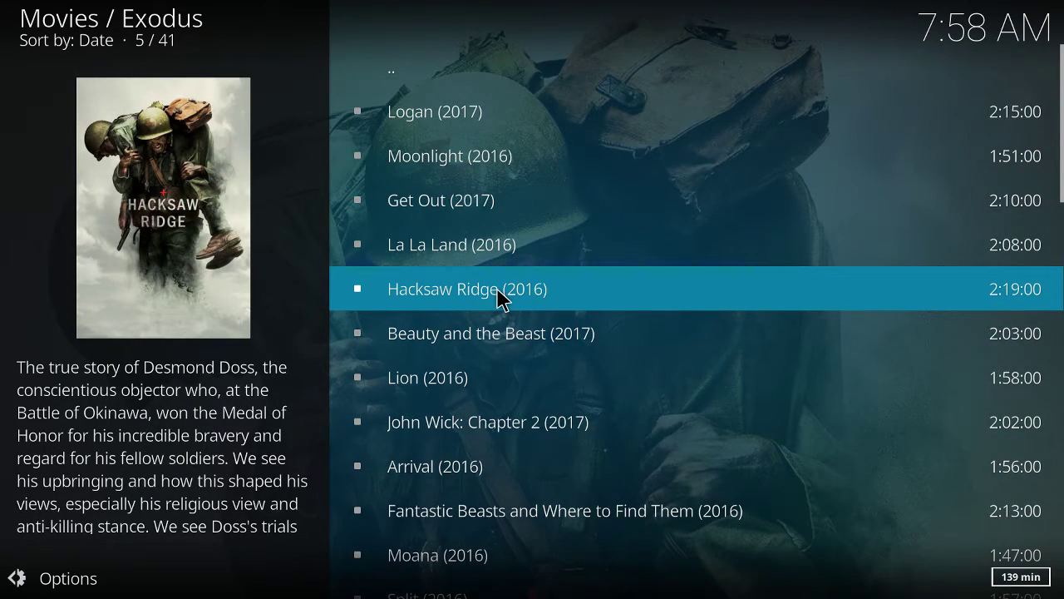
Open Hacksaw Ridge (2016) and look through its list of stream sources.
{"action": "left_click", "coordinate": [553, 297]}
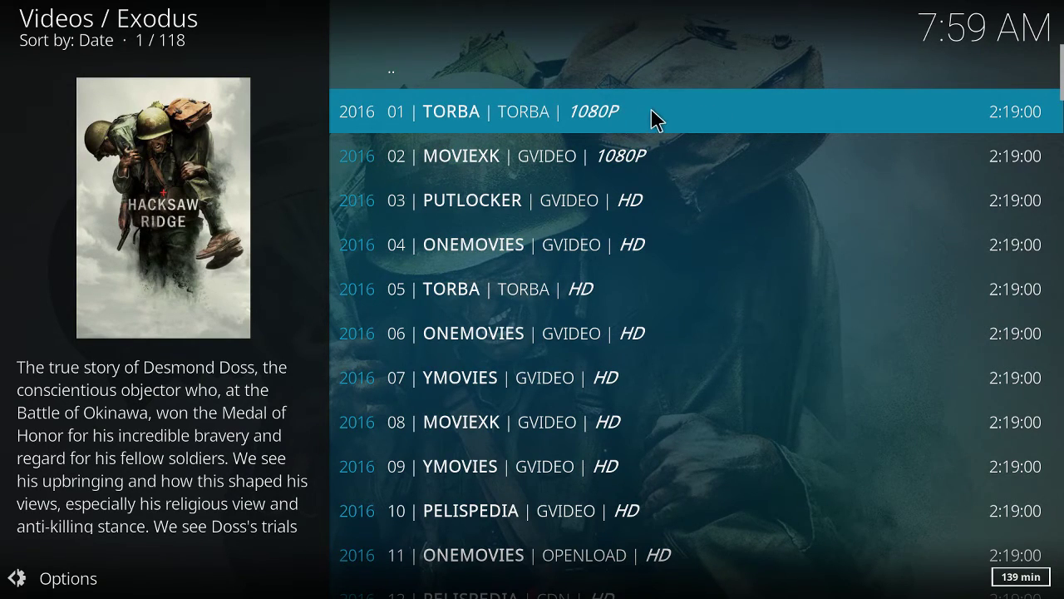
{"action": "scroll", "coordinate": [670, 224], "scroll_direction": "down", "scroll_amount": 15}
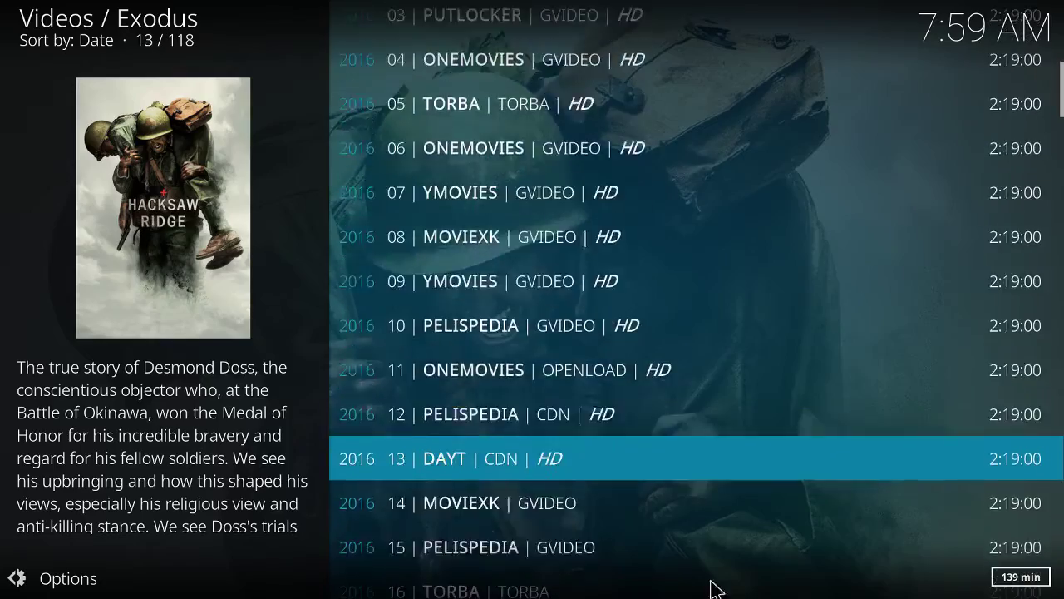
{"action": "scroll", "coordinate": [713, 8], "scroll_direction": "up", "scroll_amount": 9}
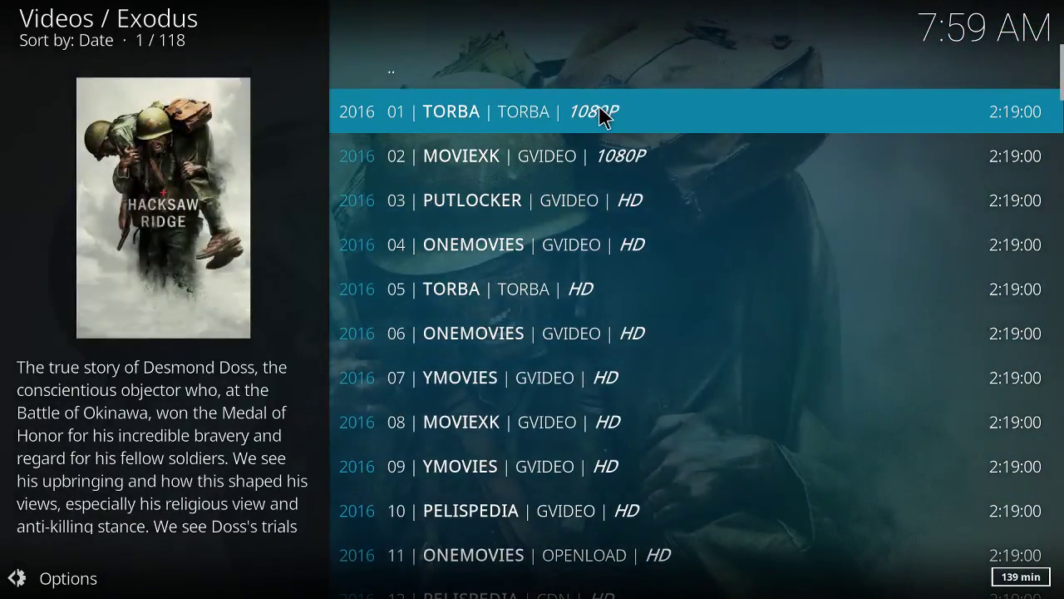
Start Hacksaw Ridge from the first 1080P TORBA source, decline the Torba authorization, and leave the full-screen playback.
{"action": "left_click", "coordinate": [602, 117]}
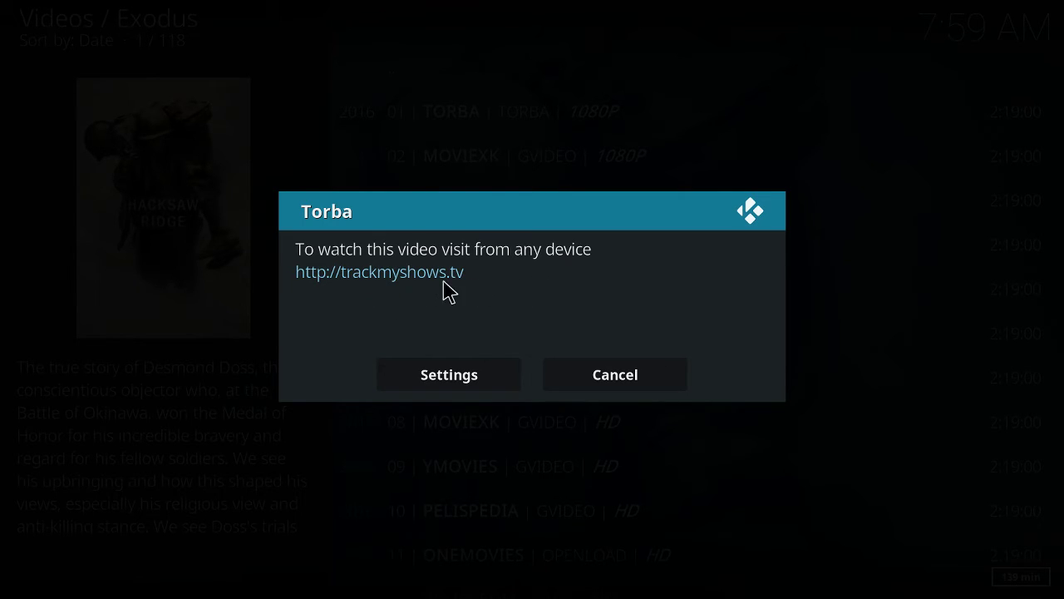
{"action": "left_click", "coordinate": [595, 389]}
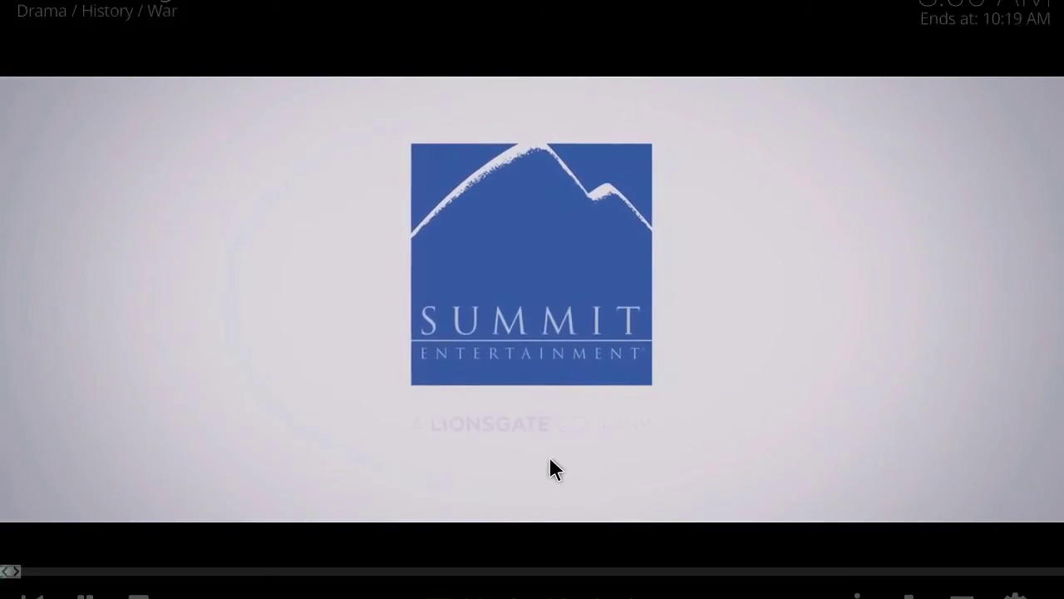
{"action": "right_click", "coordinate": [552, 468]}
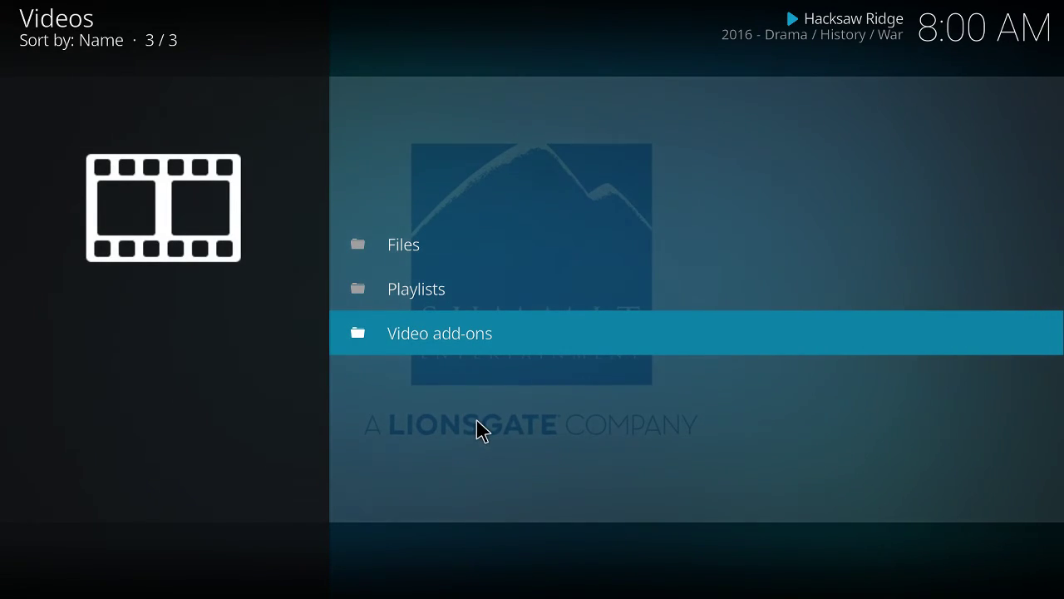
Bring up the Windows desktop controls over the full-screen Videos view and close the Kodi window.
{"action": "key", "text": "super"}
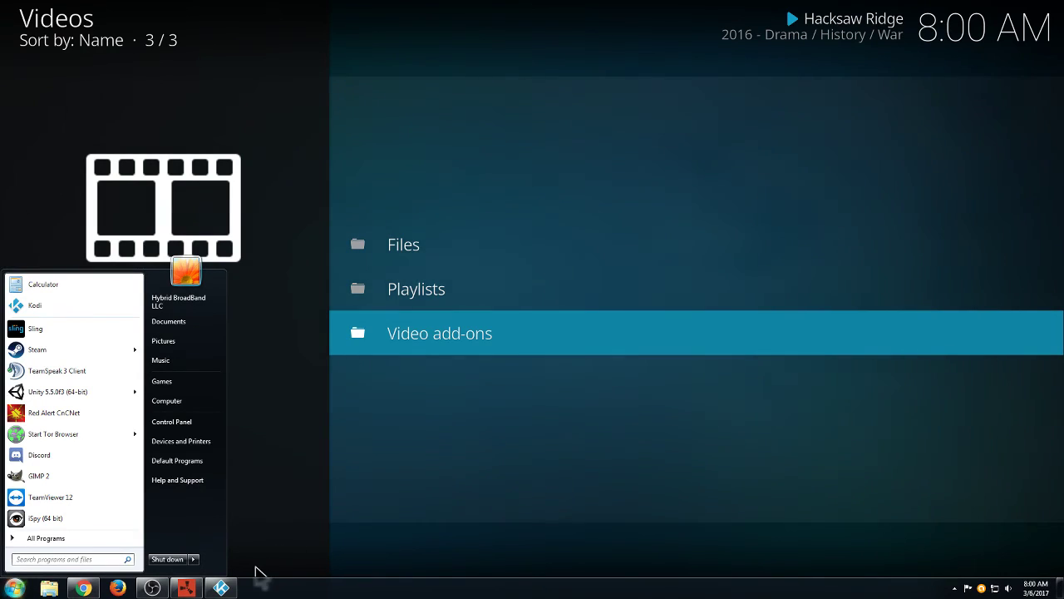
{"action": "right_click", "coordinate": [222, 587]}
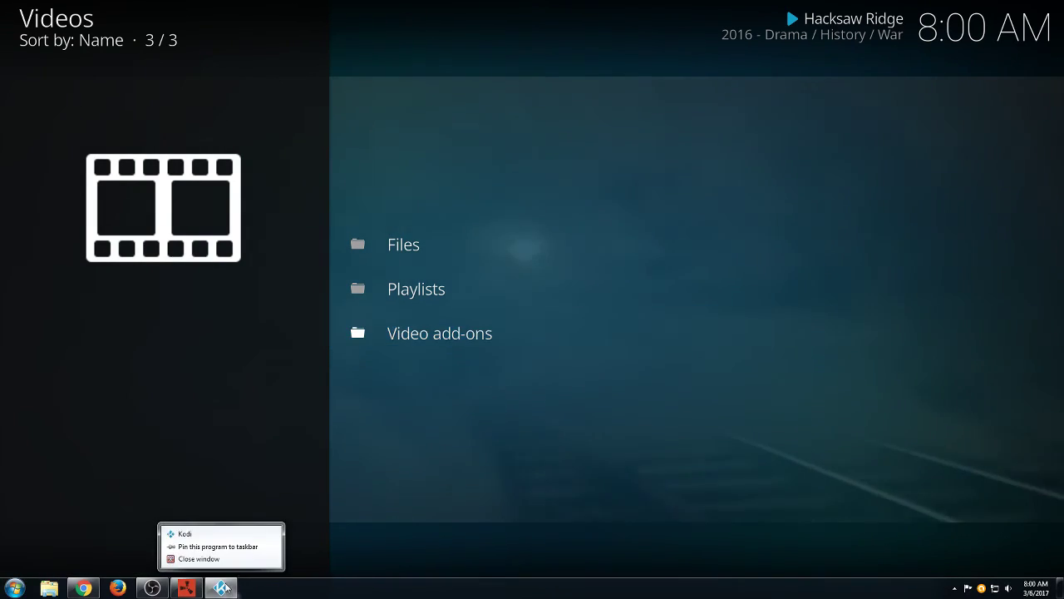
{"action": "left_click", "coordinate": [217, 560]}
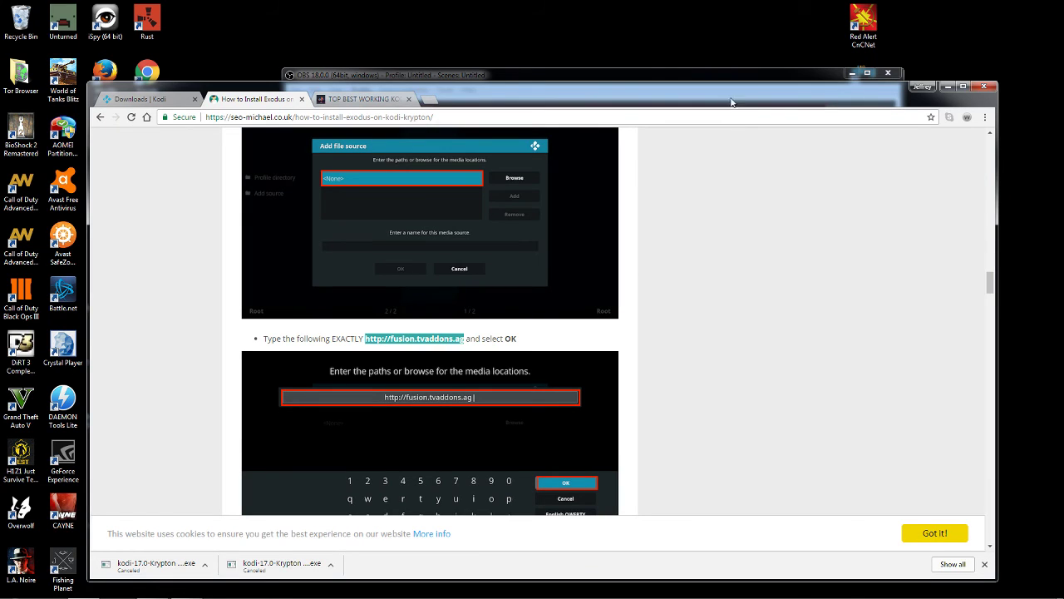
{"action": "left_click_drag", "start_coordinate": [735, 97], "coordinate": [680, 107]}
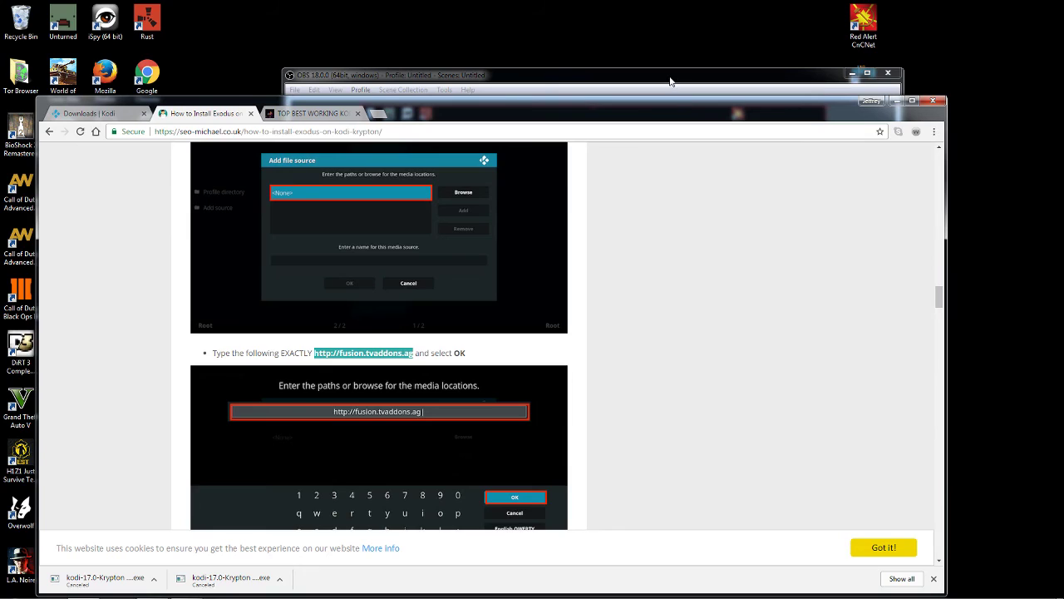
{"action": "left_click", "coordinate": [659, 77]}
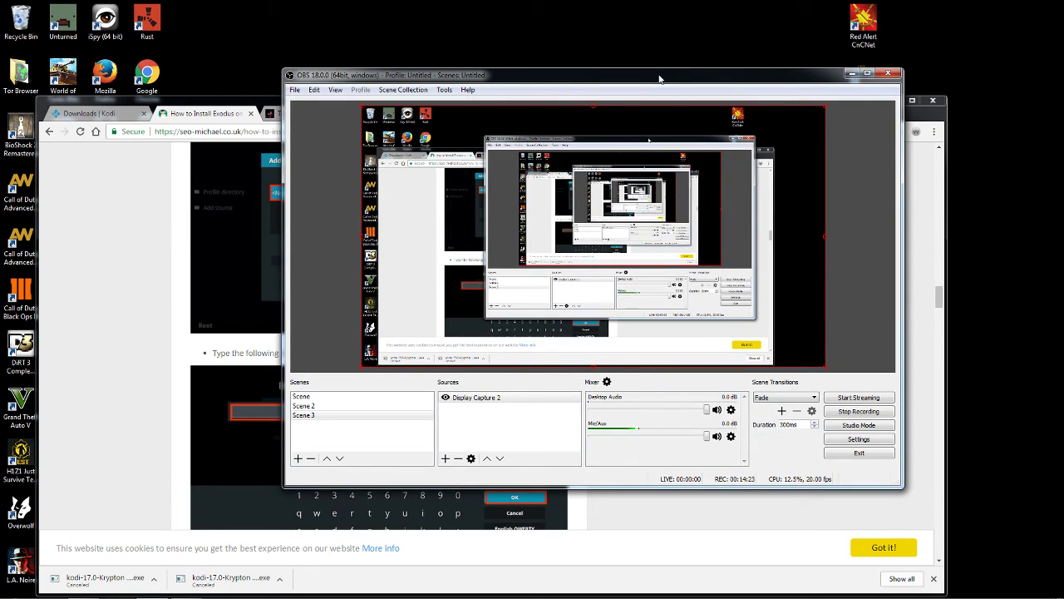
{"action": "left_click", "coordinate": [258, 107]}
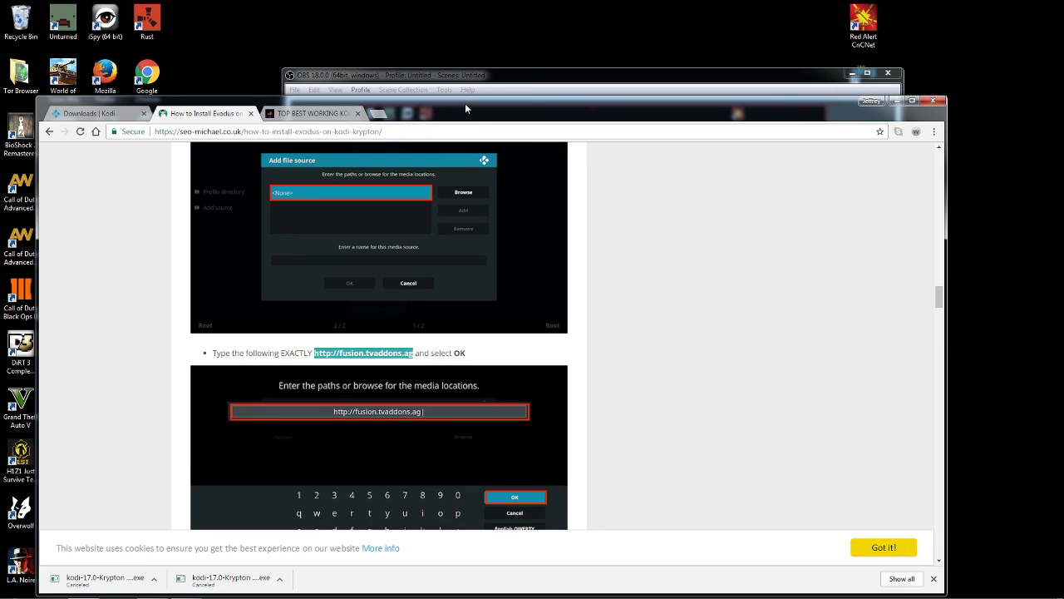
{"action": "left_click_drag", "start_coordinate": [464, 103], "coordinate": [467, 122]}
{"action": "left_click", "coordinate": [553, 84]}
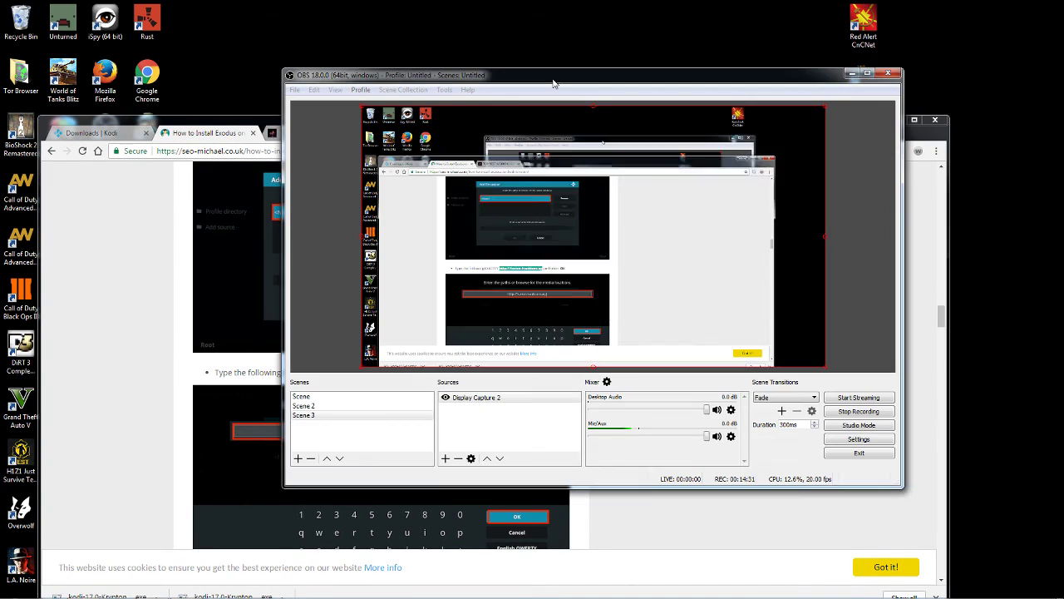